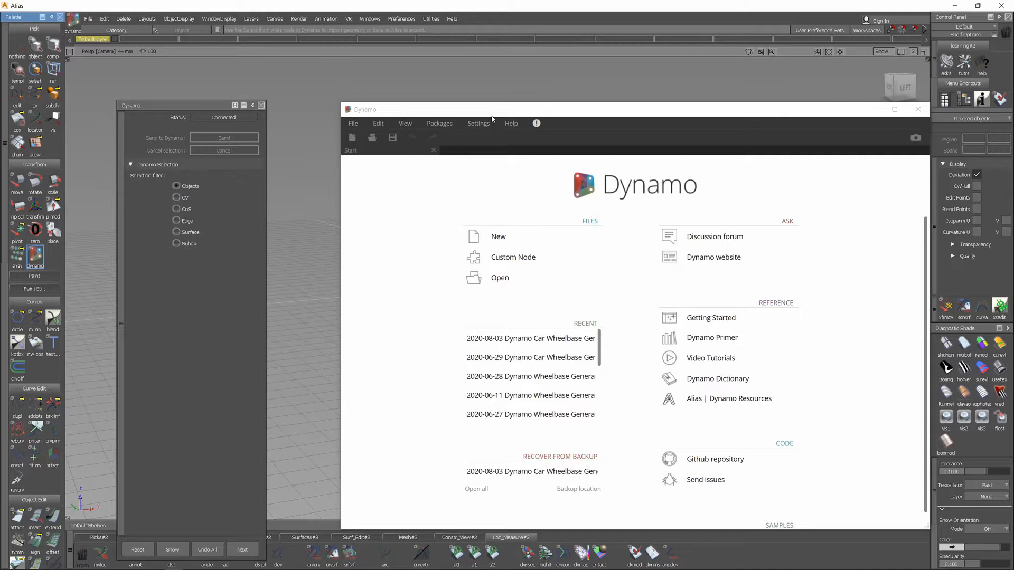
Open the recent graph 2020-08-03 Dynamo Car Wheelbase Gen and move both Dynamo windows clear of the modelling view.
left_click_drag(499, 114, 476, 131)
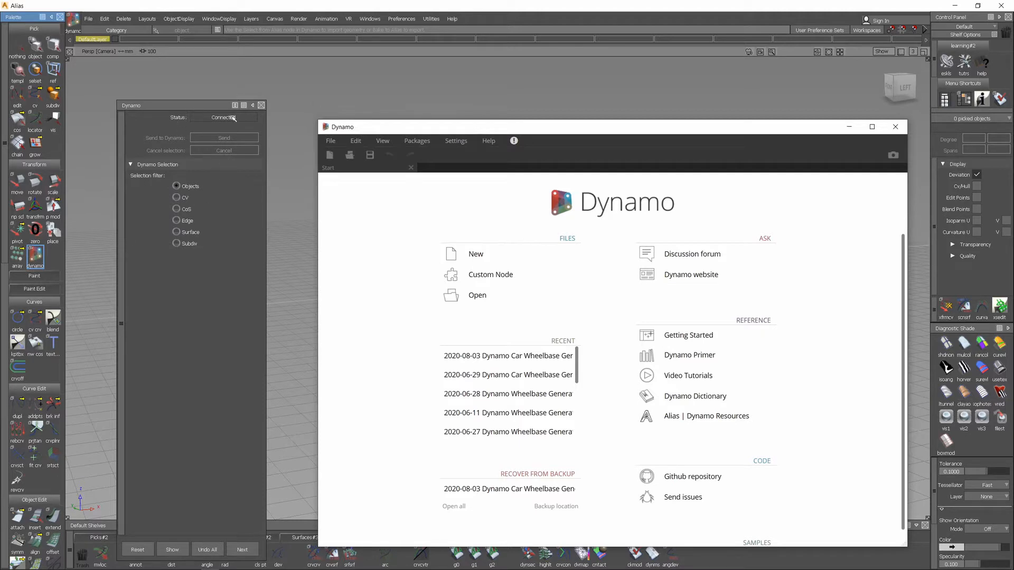
left_click_drag(468, 131, 440, 124)
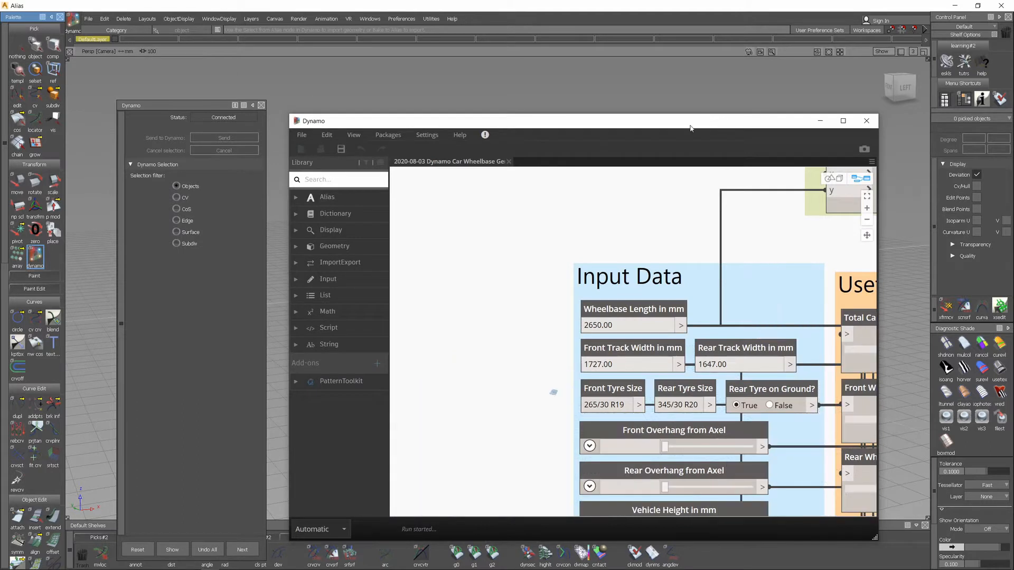
left_click_drag(690, 128, 686, 343)
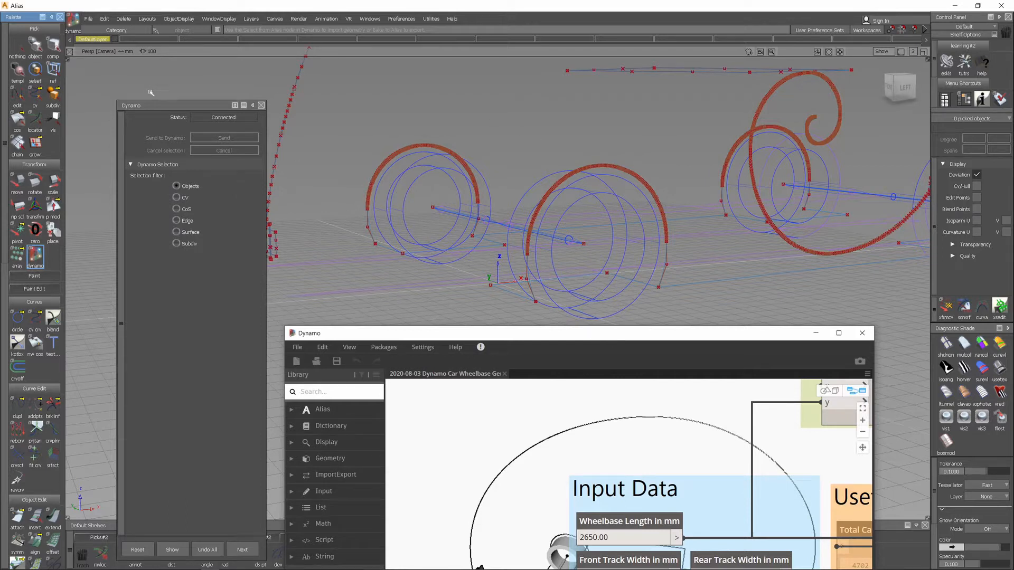
left_click_drag(154, 108, 1013, 185)
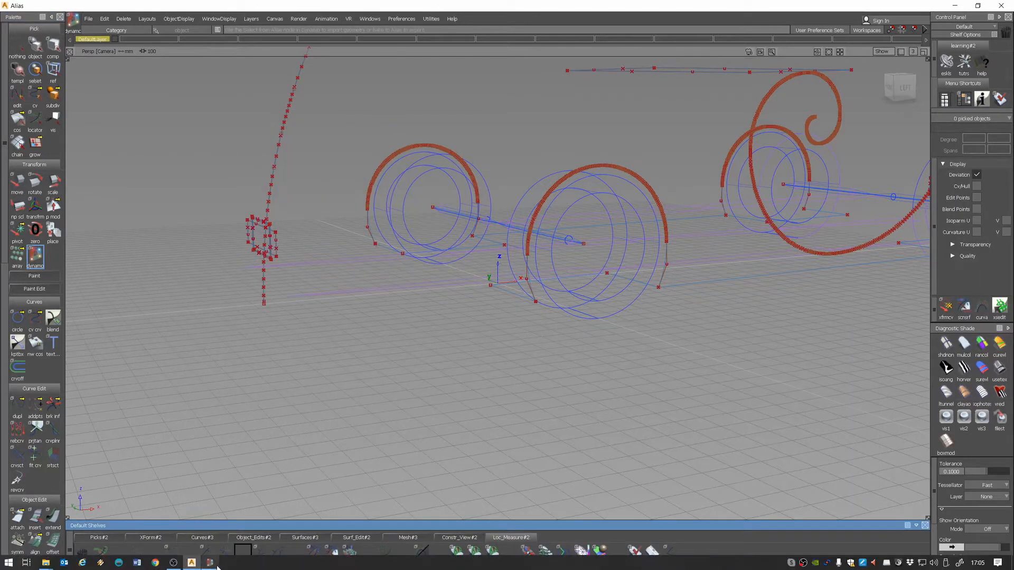
left_click(209, 563)
left_click_drag(471, 334, 1013, 251)
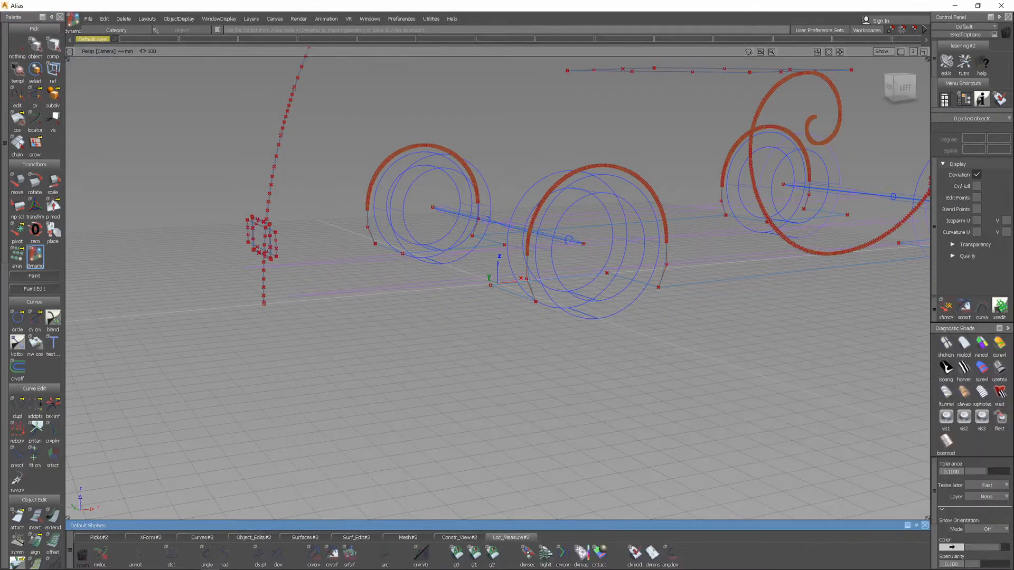
Hide the CVs, hulls and edit points on all generated geometry and apply the multi-color diagnostic shade.
scroll(556, 220, "down", 7)
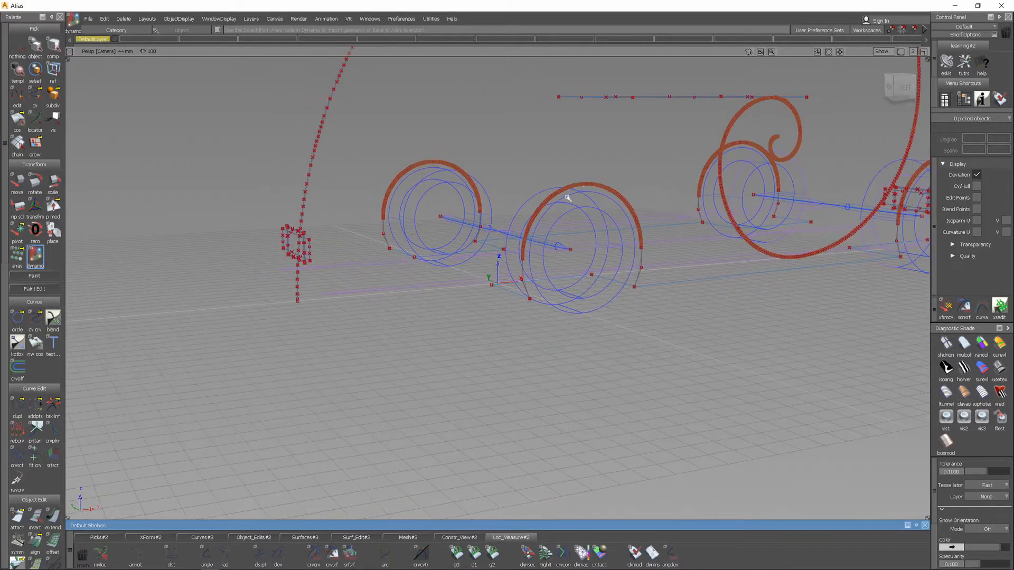
left_click_drag(590, 175, 559, 256, "alt+shift")
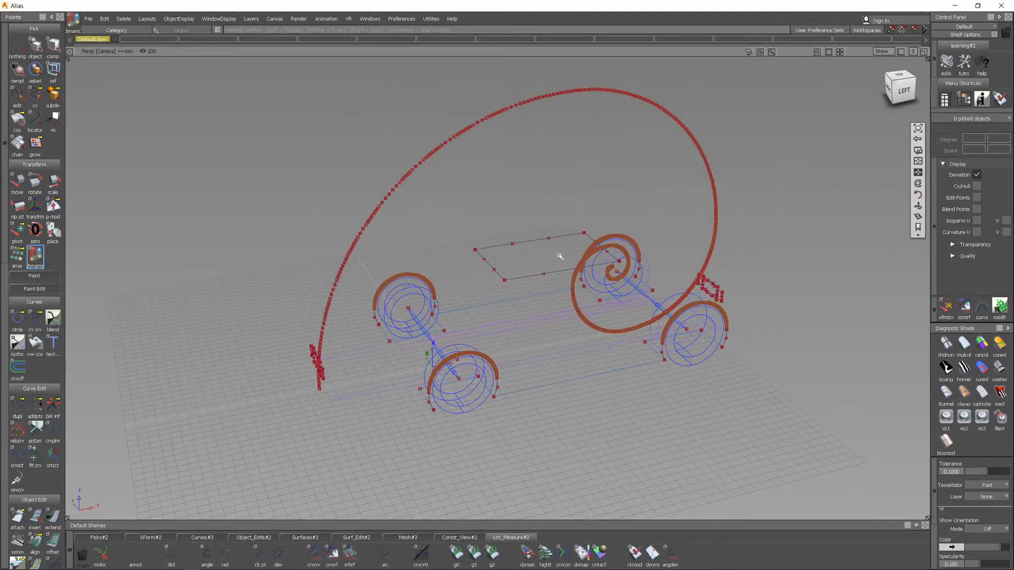
left_click_drag(595, 319, 565, 299, "alt+shift")
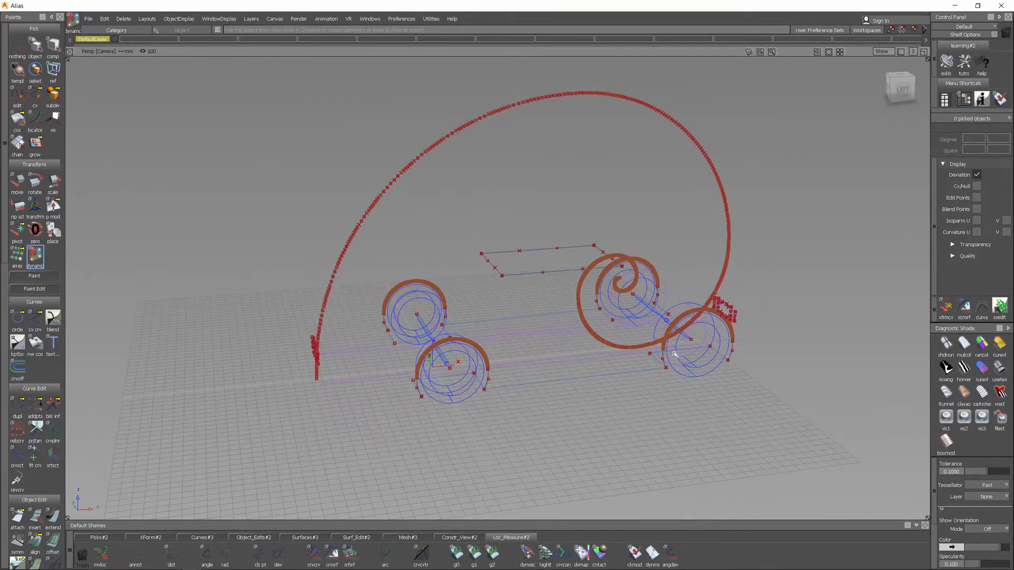
key("ctrl+a")
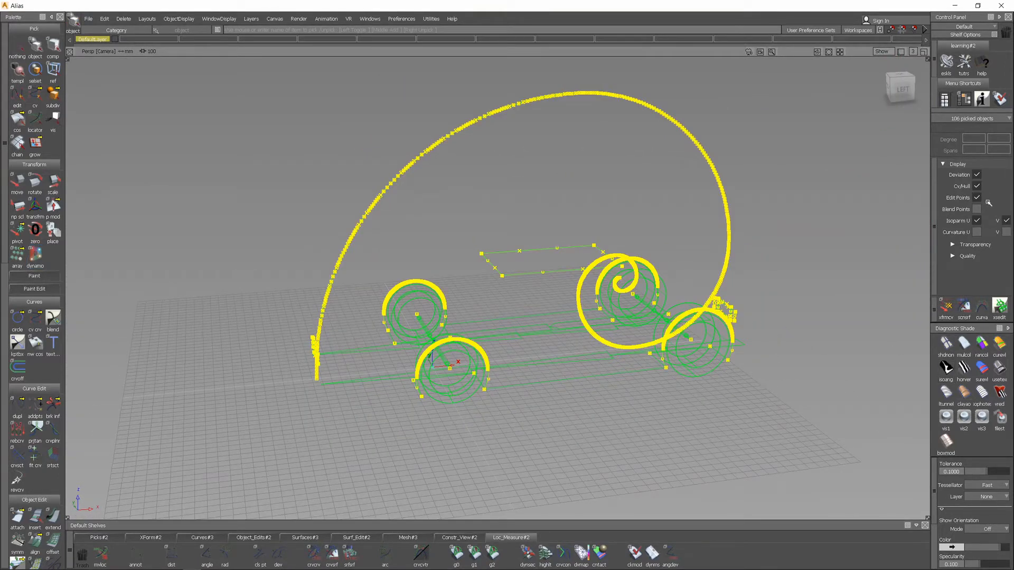
left_click(977, 187)
left_click(978, 187)
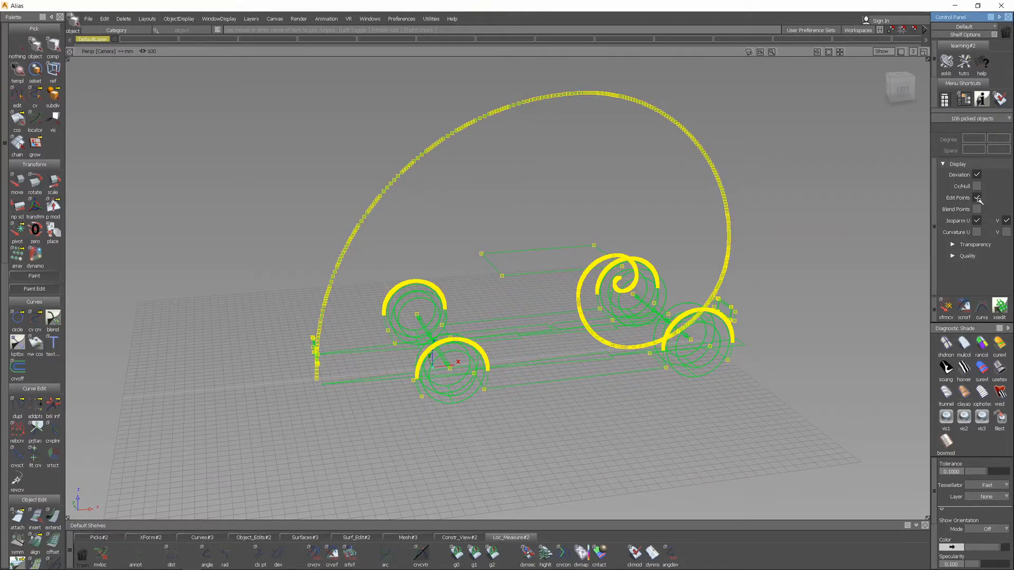
left_click(977, 198)
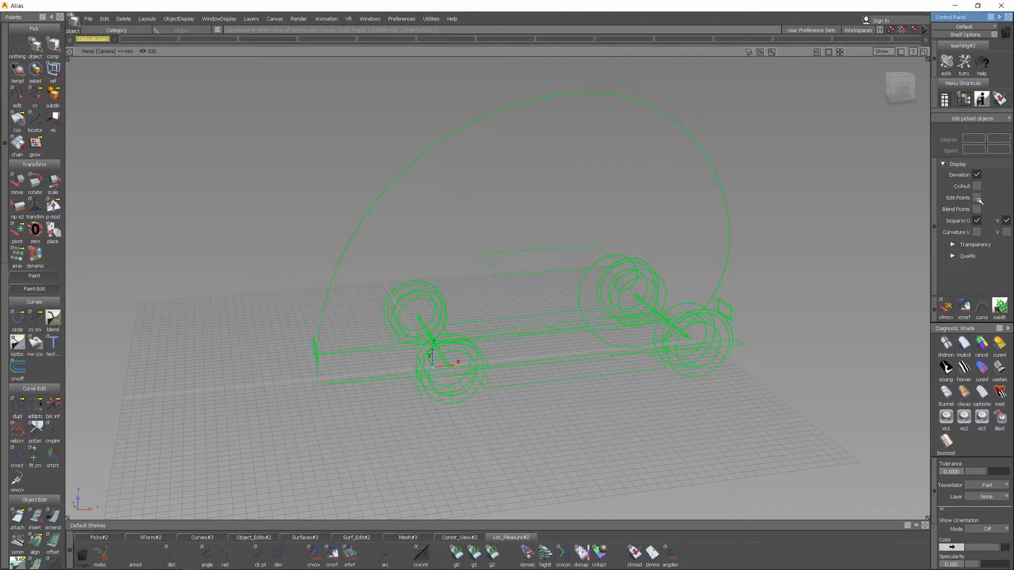
left_click(964, 345)
Examine the shaded vehicle package with its wheels and reference curves from the side and at raised angles.
mouse_move(597, 257)
left_mouse_down("alt+shift")
mouse_move(575, 293)
mouse_move(571, 355)
left_mouse_up("alt+shift")
left_click_drag(782, 442, 780, 263, "ctrl+shift")
left_click_drag(778, 441, 760, 400, "alt+shift")
middle_click_drag(759, 402, 650, 434, "alt+shift")
left_click_drag(650, 435, 703, 367, "alt+shift")
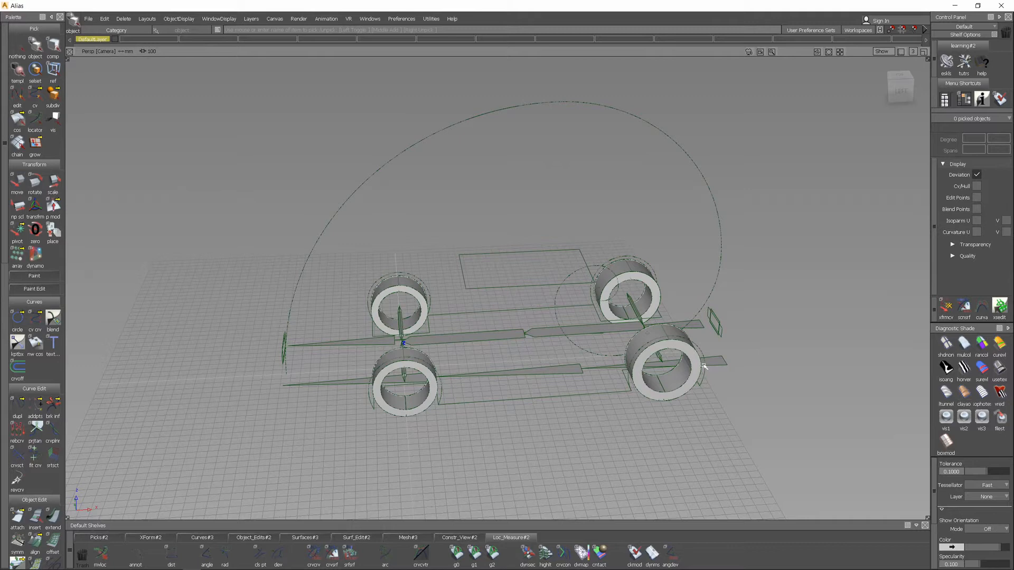
left_click_drag(703, 366, 690, 416, "alt+shift")
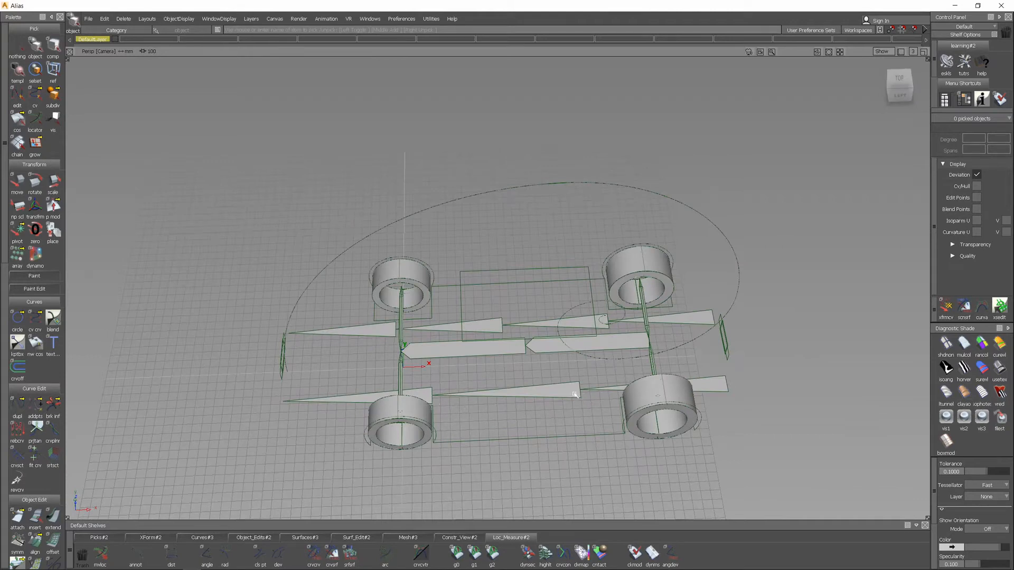
left_click_drag(769, 407, 750, 276, "alt+shift")
left_click_drag(676, 339, 764, 421, "alt+shift")
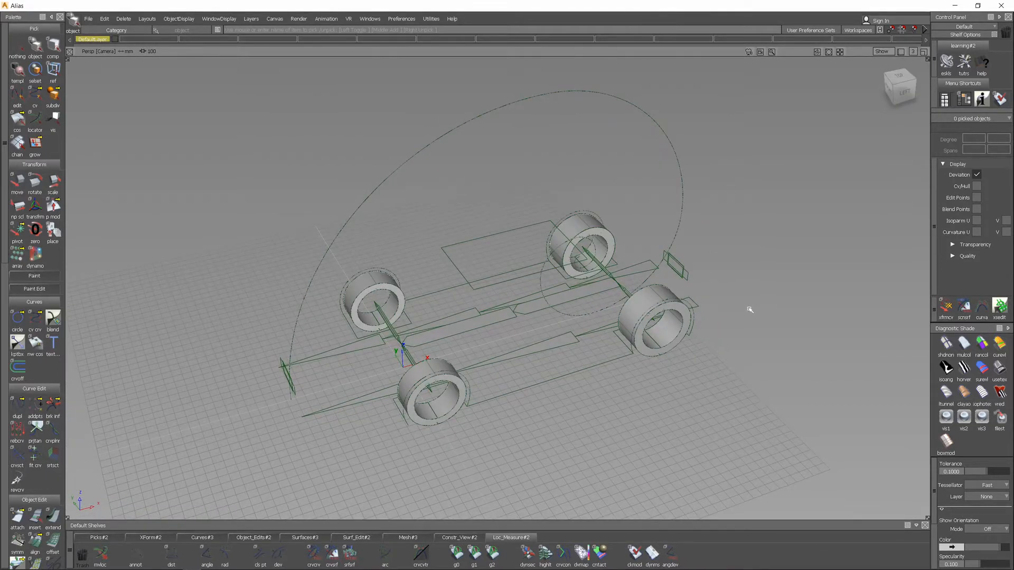
left_click_drag(778, 344, 662, 336, "alt+shift")
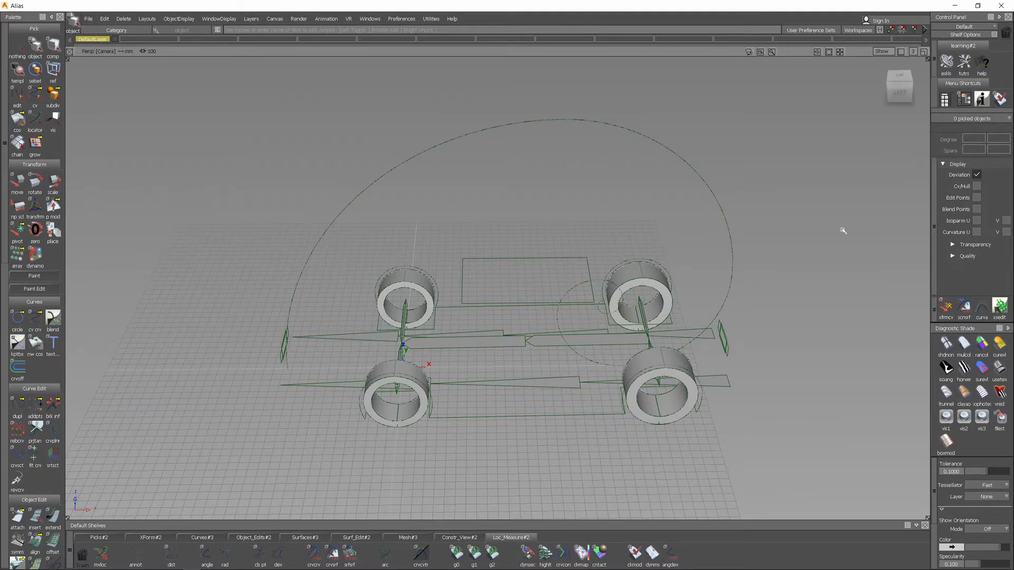
left_click(899, 97)
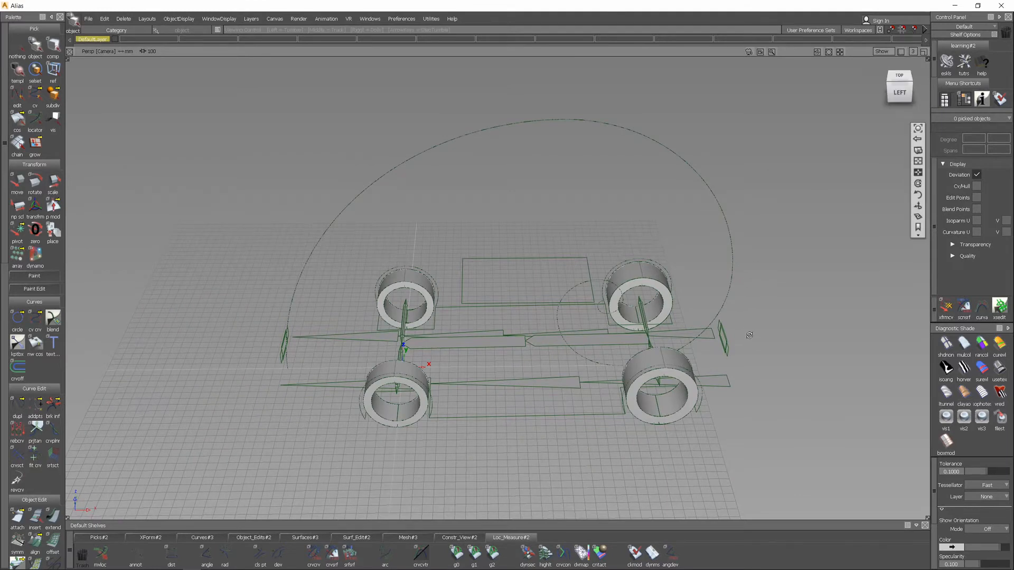
left_click_drag(740, 278, 740, 314, "alt+shift")
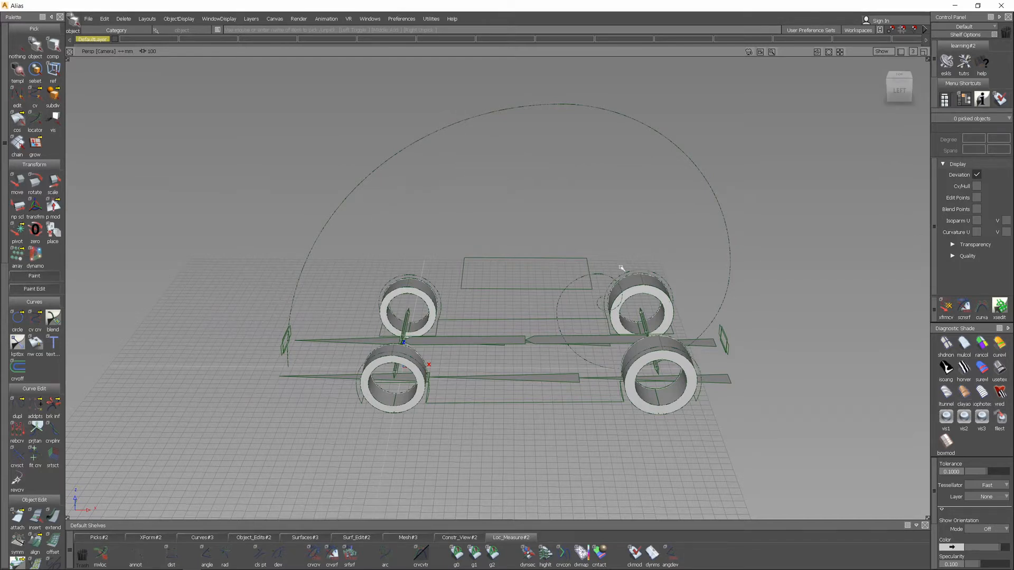
left_click_drag(742, 220, 844, 177, "alt+shift")
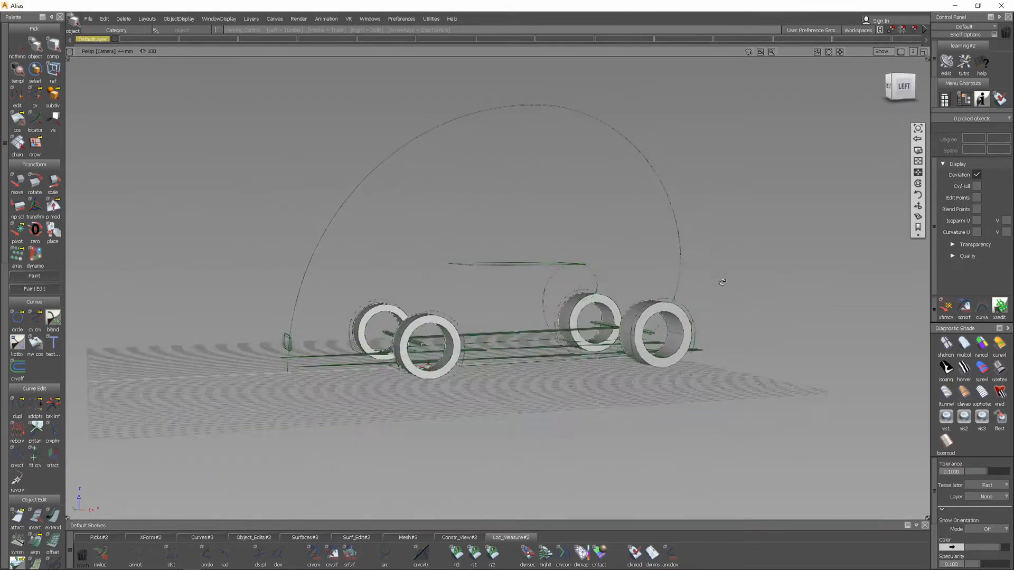
left_click_drag(699, 274, 691, 424, "alt+shift")
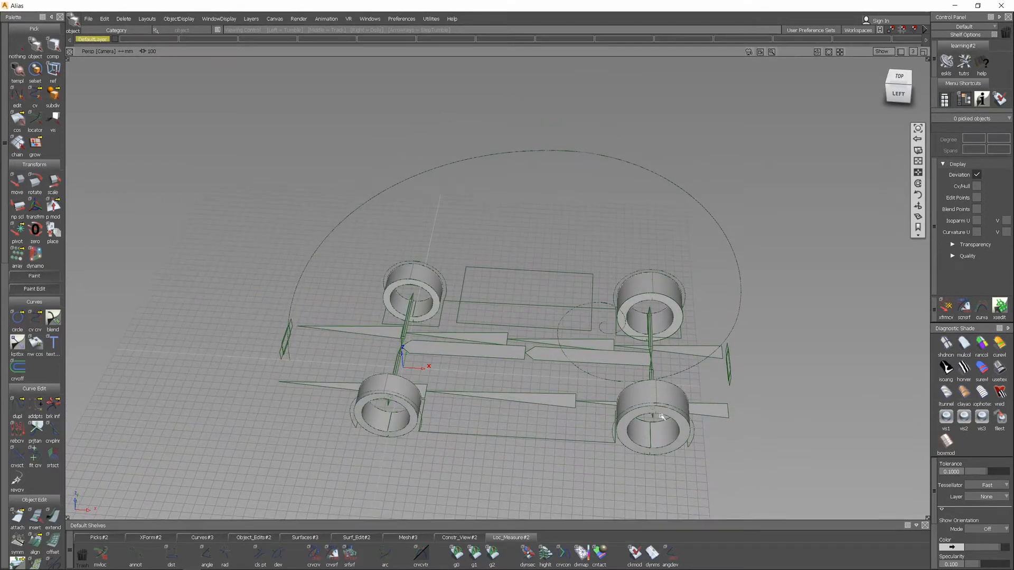
Examine the flat arrow markers along the wheelbase, axles and overhangs from above, along with the roof rectangle.
left_click_drag(726, 283, 763, 333, "alt+shift")
middle_click_drag(747, 373, 715, 214, "alt+shift")
left_click_drag(715, 214, 708, 130, "alt+shift")
right_click_drag(709, 129, 742, 95, "alt+shift")
mouse_move(498, 322)
left_mouse_down("alt+shift")
mouse_move(500, 276)
mouse_move(504, 316)
left_mouse_up("alt+shift")
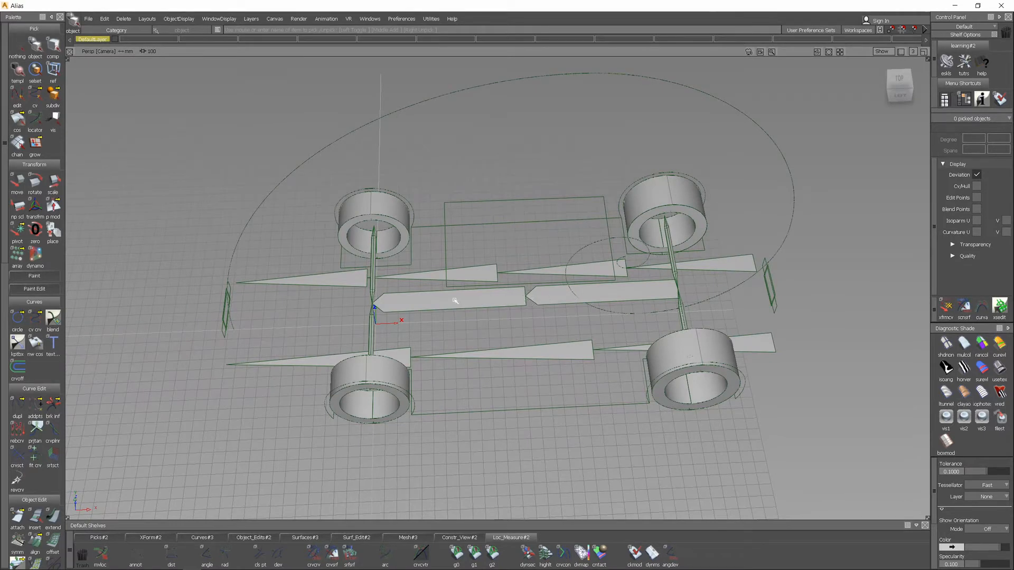
mouse_move(716, 344)
left_mouse_down("alt+shift")
mouse_move(720, 459)
mouse_move(724, 358)
left_mouse_up("alt+shift")
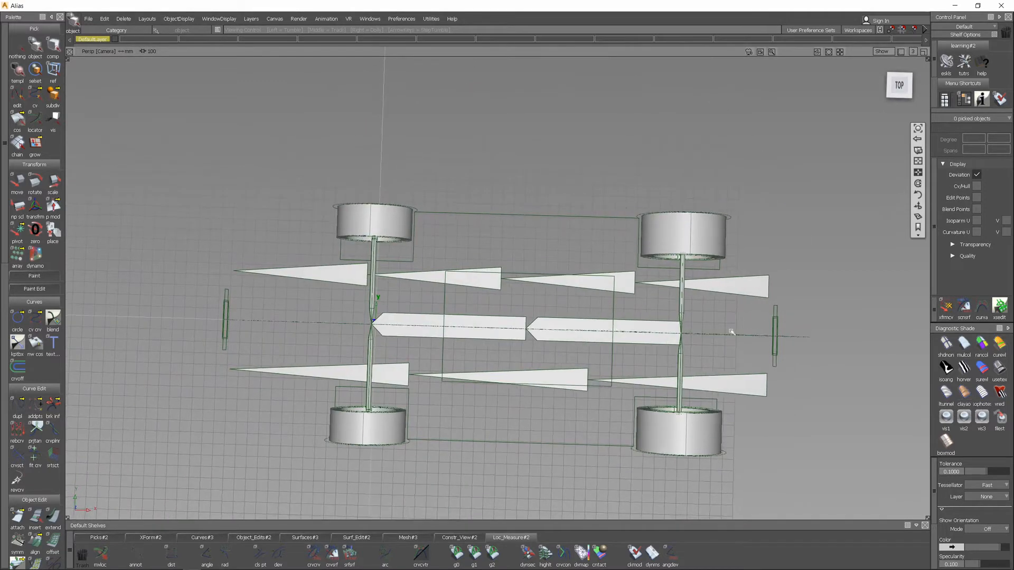
left_click_drag(462, 302, 468, 260, "alt+shift")
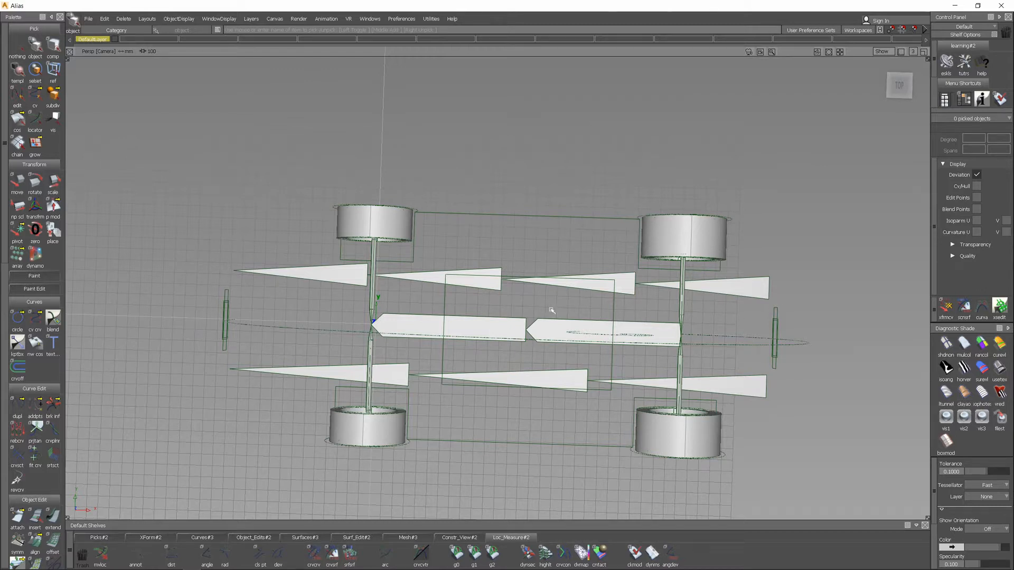
left_click_drag(501, 355, 526, 278, "alt+shift")
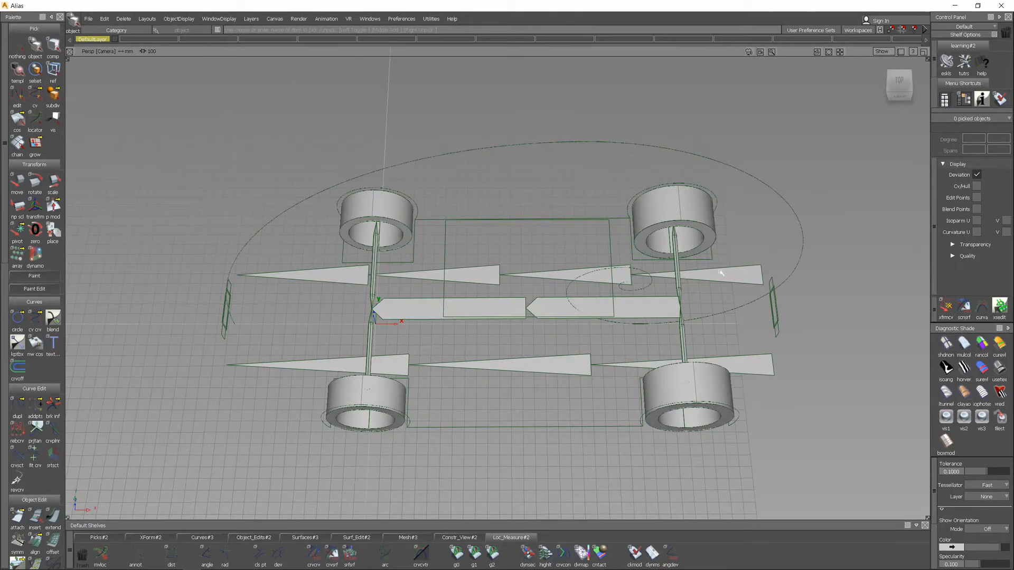
mouse_move(688, 305)
left_mouse_down("alt+shift")
mouse_move(681, 383)
mouse_move(695, 323)
mouse_move(686, 291)
left_mouse_up("alt+shift")
left_click_drag(483, 354, 474, 386, "alt+shift")
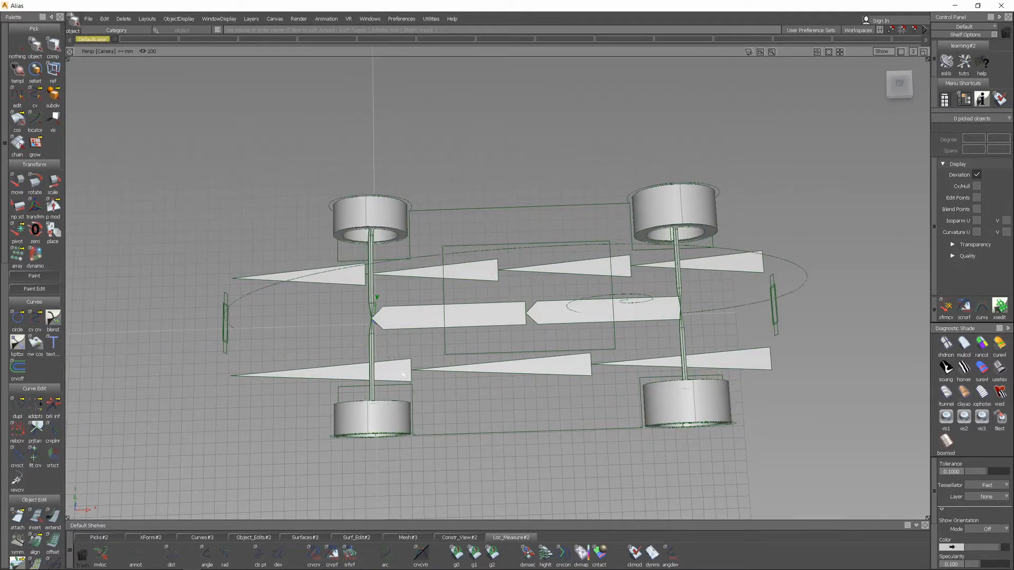
left_click_drag(776, 384, 285, 333, "alt+shift")
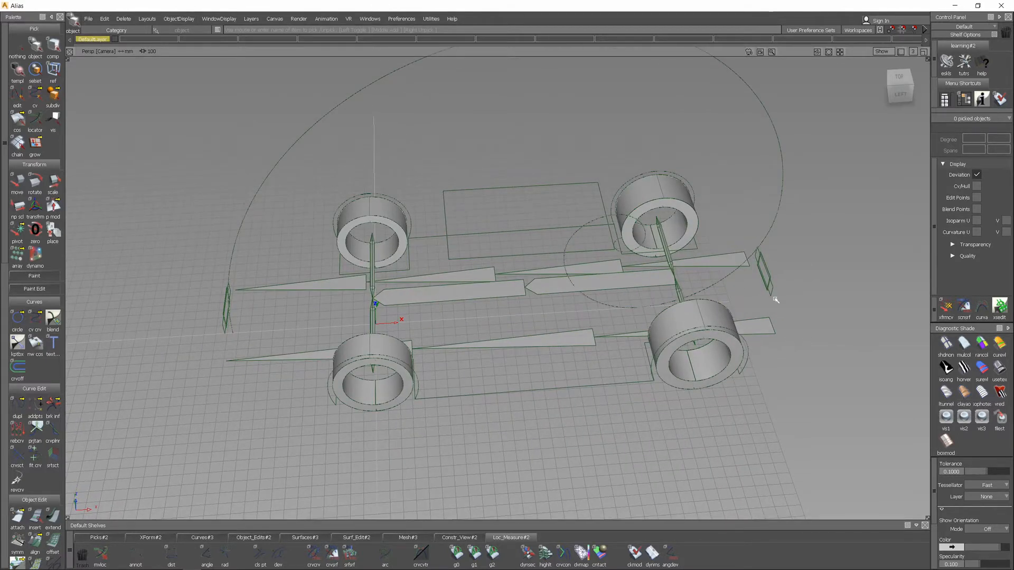
left_click_drag(562, 407, 514, 390, "alt+shift")
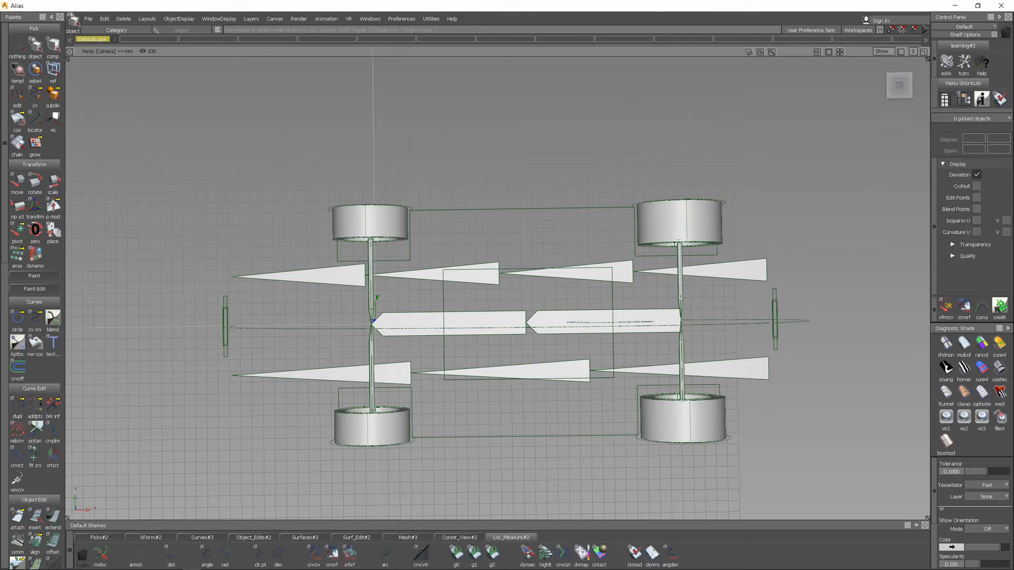
left_click_drag(803, 395, 653, 306, "alt+shift")
left_click_drag(548, 262, 565, 294, "alt+shift")
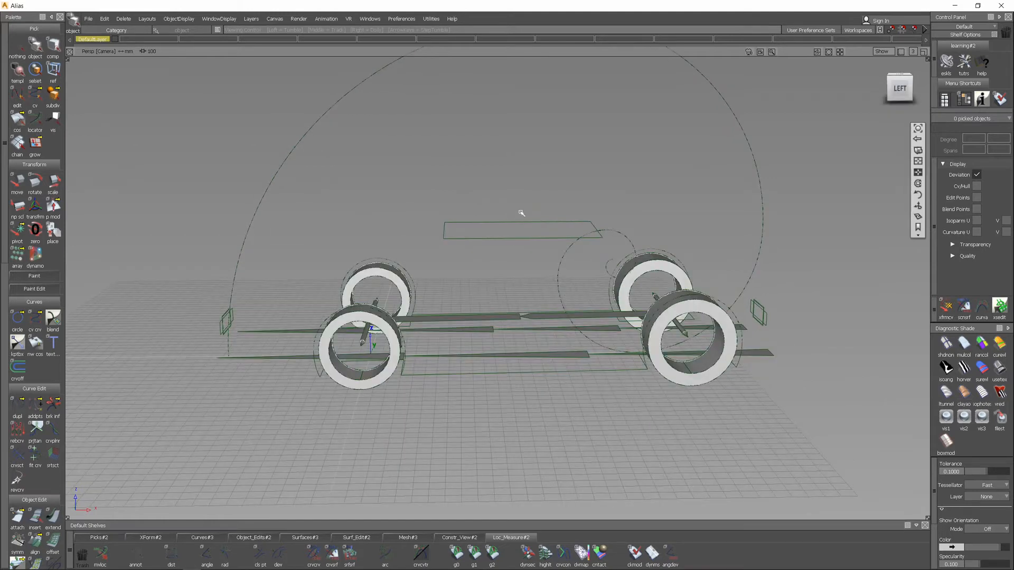
left_click_drag(538, 220, 536, 258, "alt+shift")
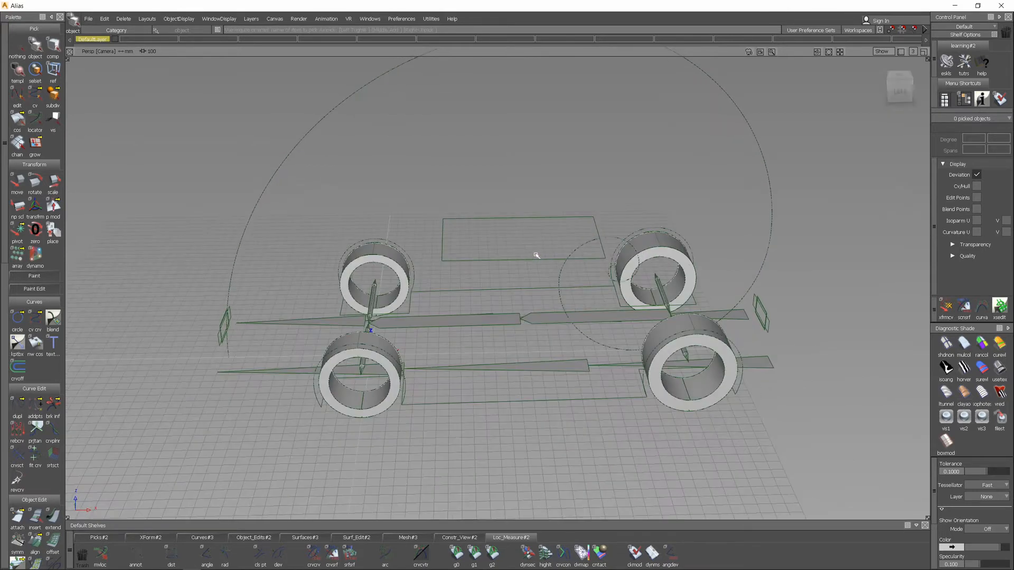
Inspect the four wheels and their surrounding arch outlines up close from the vehicle's left side.
left_click_drag(624, 245, 708, 318, "alt+shift")
right_click_drag(708, 318, 794, 156, "alt+shift")
right_click_drag(696, 343, 732, 274, "alt+shift")
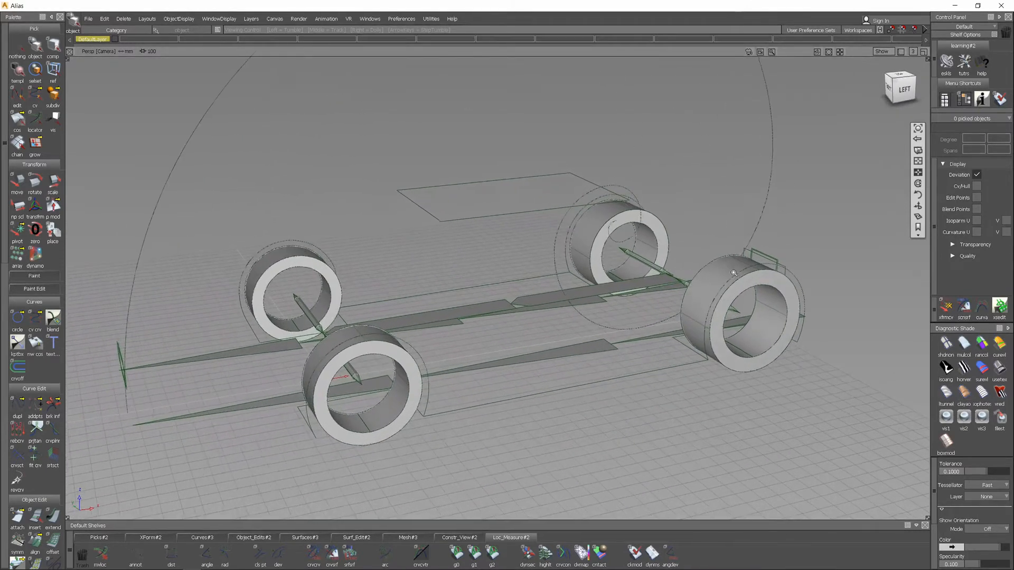
left_click_drag(732, 274, 696, 391, "alt+shift")
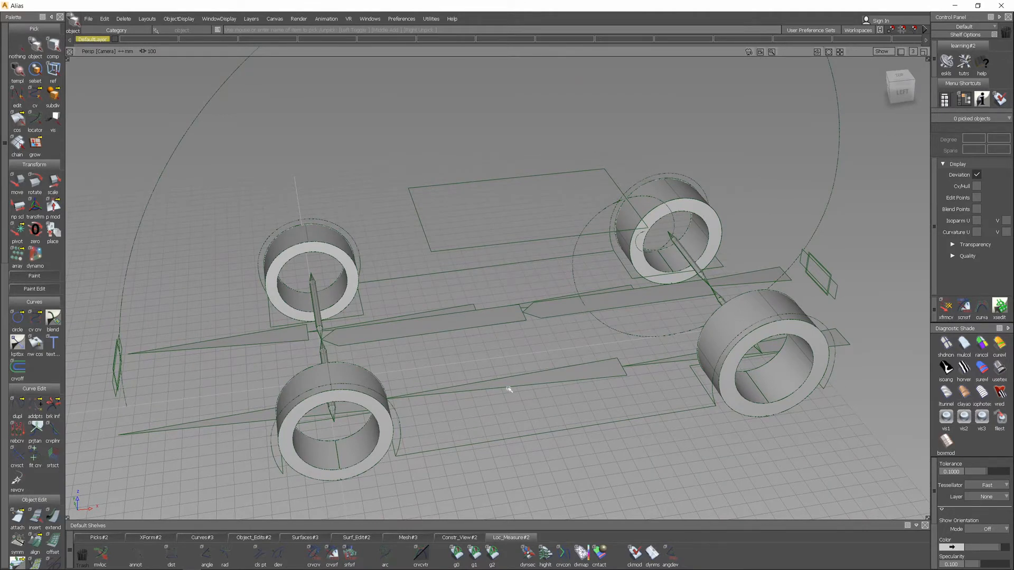
left_click_drag(552, 446, 266, 401, "alt+shift")
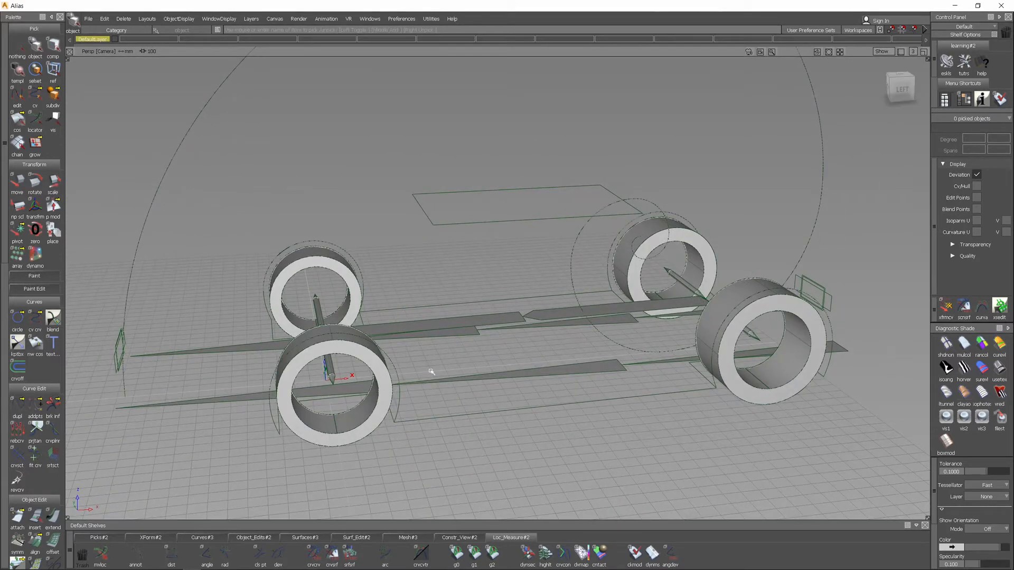
left_click_drag(654, 358, 564, 374, "alt+shift")
left_click_drag(409, 386, 476, 344, "alt+shift")
left_click_drag(688, 255, 477, 324, "alt+shift")
middle_click_drag(476, 324, 396, 309, "alt+shift")
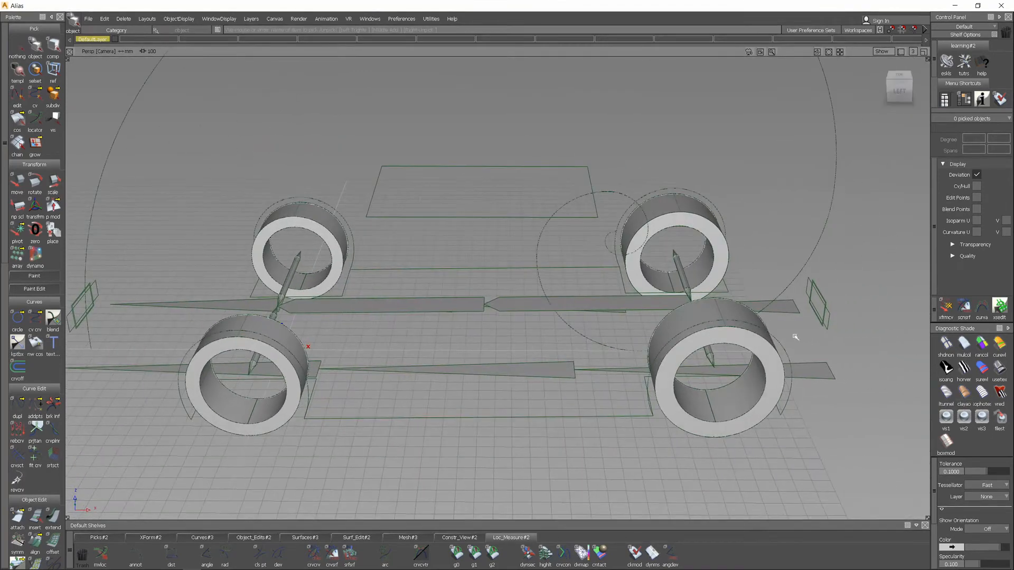
Inspect the nested rectangular plate outlines at the front end of the vehicle package up close.
middle_click_drag(388, 351, 608, 334, "alt+shift")
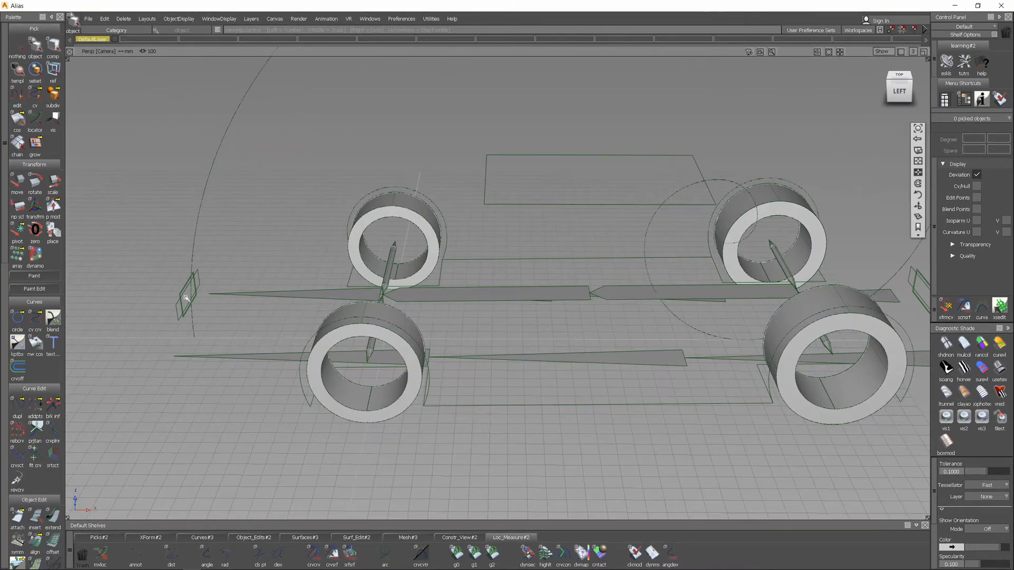
left_click_drag(181, 351, 320, 399, "alt+shift")
right_click_drag(264, 401, 311, 405, "alt+shift")
middle_click_drag(311, 405, 626, 310, "alt+shift")
left_click_drag(376, 370, 522, 332, "alt+shift")
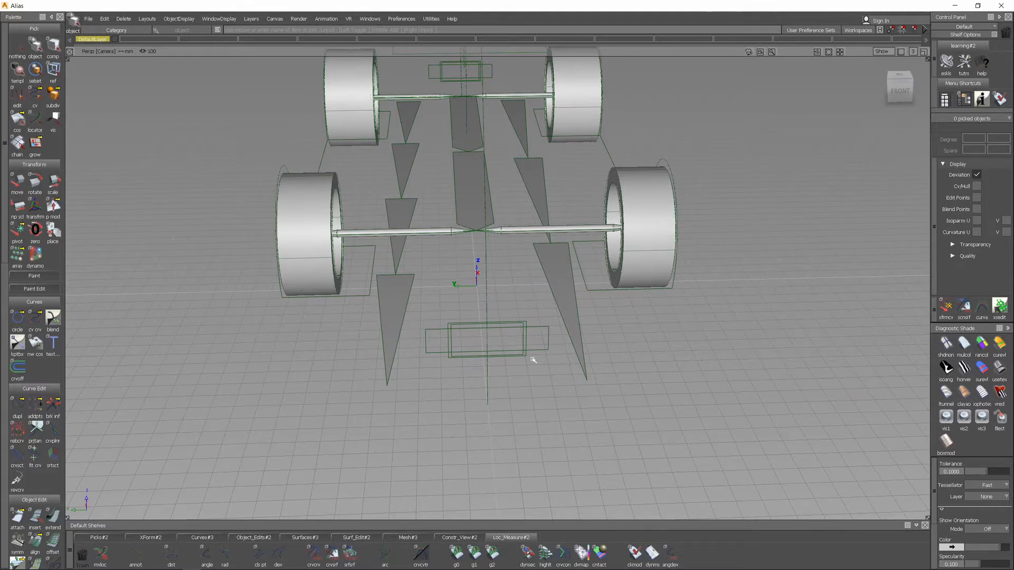
key("shift+alt")
right_click_drag(521, 354, 561, 330, "alt+shift")
middle_click_drag(490, 328, 647, 375, "alt+shift")
left_click_drag(707, 418, 711, 343, "alt+shift")
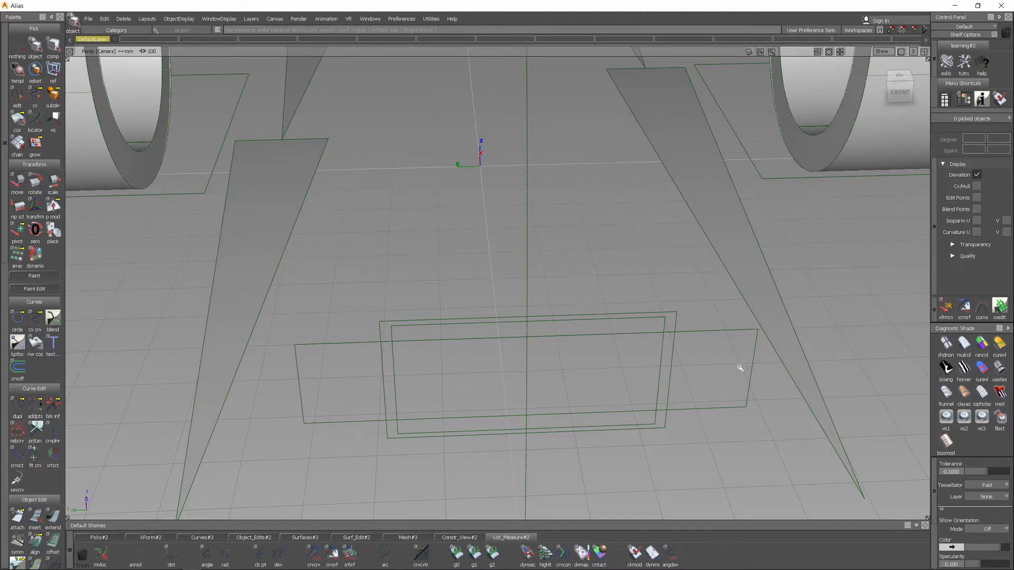
Inspect the front plate outlines from several angles and the whole vehicle package from its left side.
left_click_drag(745, 385, 709, 364, "alt+shift")
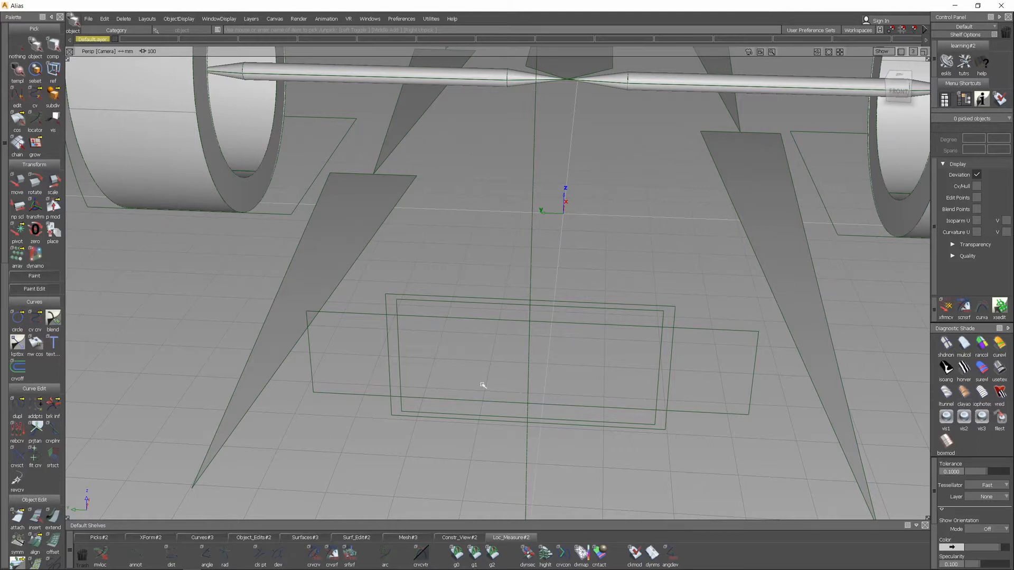
left_click_drag(701, 346, 643, 326, "alt+shift")
right_click_drag(643, 327, 682, 355, "alt+shift")
mouse_move(683, 355)
left_mouse_down("alt+shift")
mouse_move(538, 367)
mouse_move(510, 356)
left_mouse_up("alt+shift")
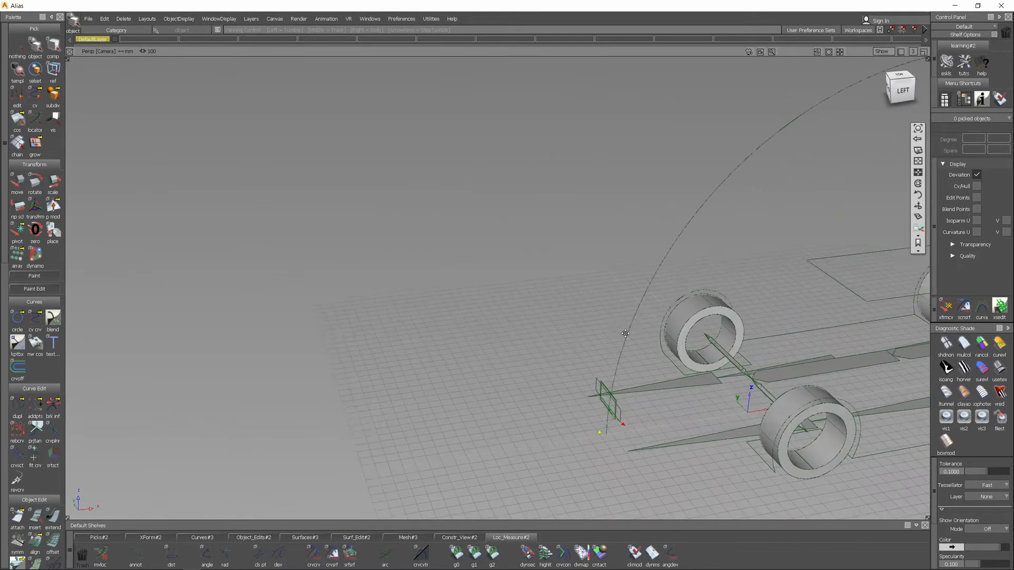
middle_click_drag(627, 333, 349, 275, "alt+shift")
middle_click_drag(667, 310, 339, 249, "alt+shift")
mouse_move(632, 265)
left_mouse_down("alt+shift")
mouse_move(484, 230)
mouse_move(724, 408)
mouse_move(753, 403)
left_mouse_up("alt+shift")
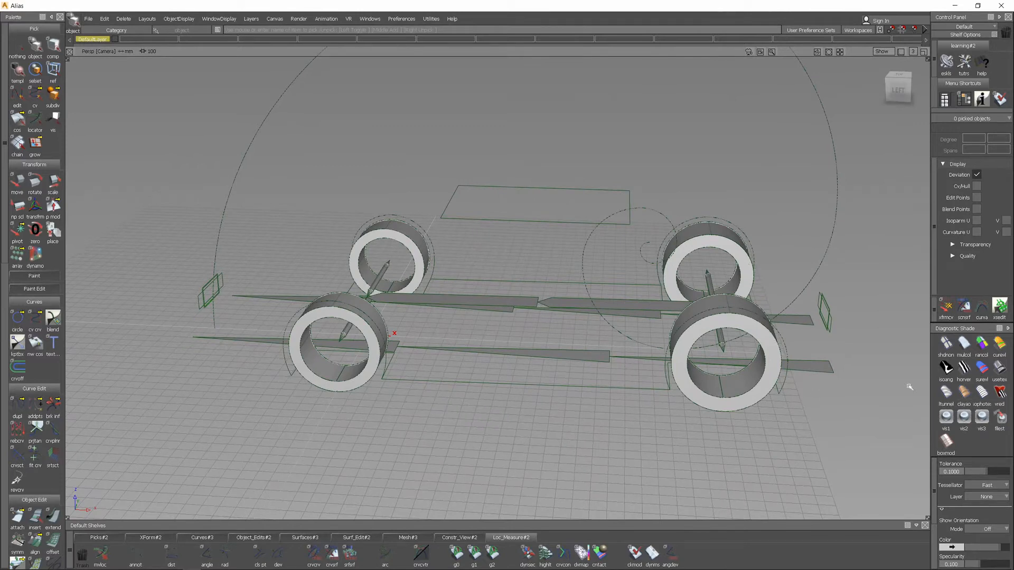
Open the Dynamo car wheelbase graph and survey the whole node network from the Input Data group to the final output groups.
left_click(35, 255)
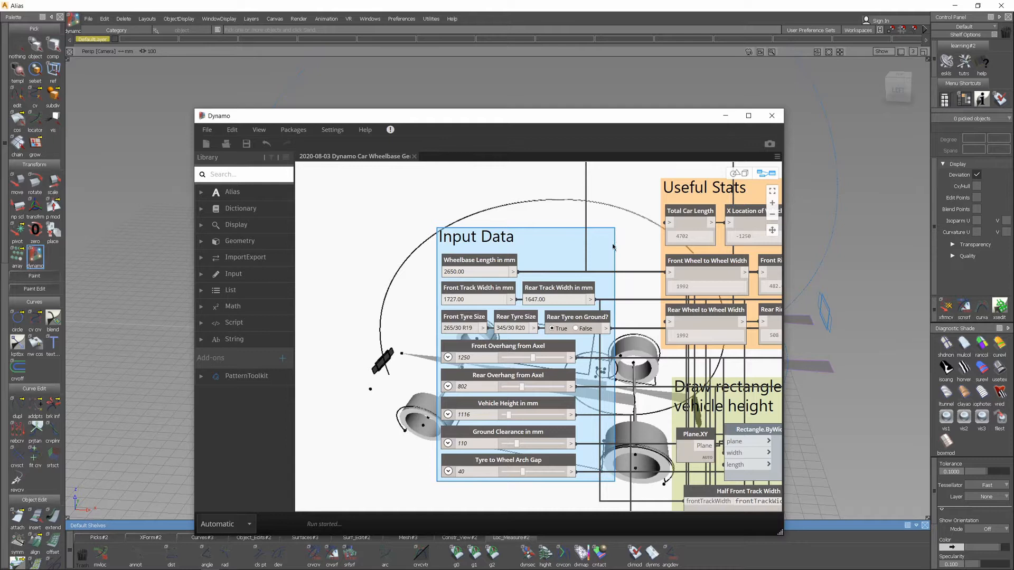
scroll(666, 249, "down", 10)
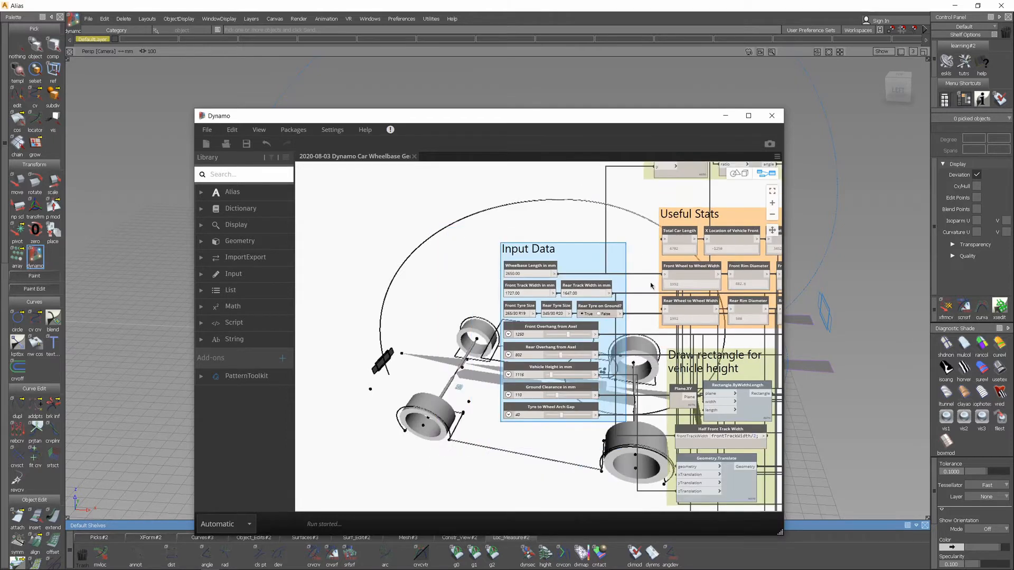
middle_click_drag(752, 313, 541, 334)
scroll(629, 339, "down", 2)
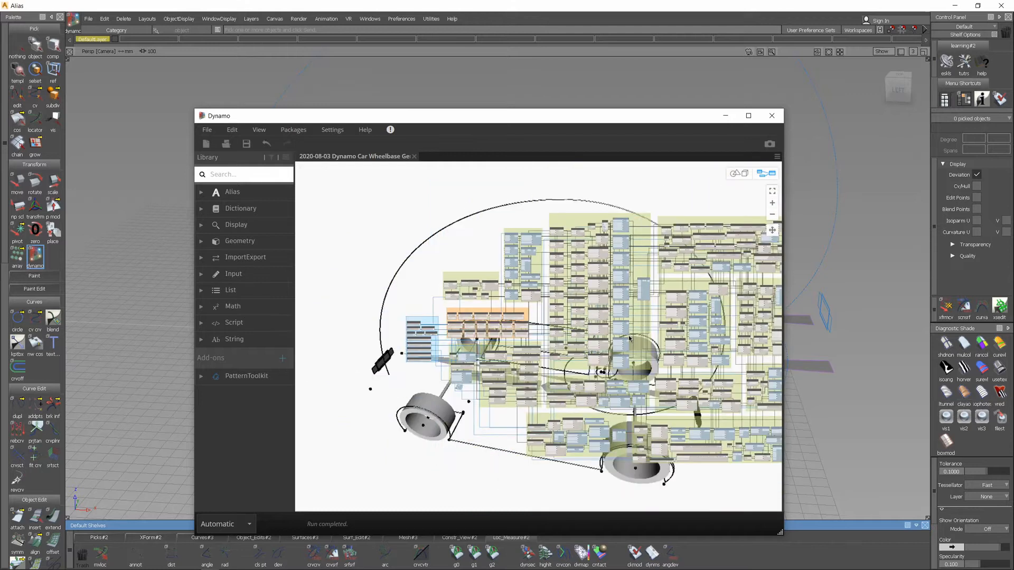
middle_click_drag(711, 353, 637, 348)
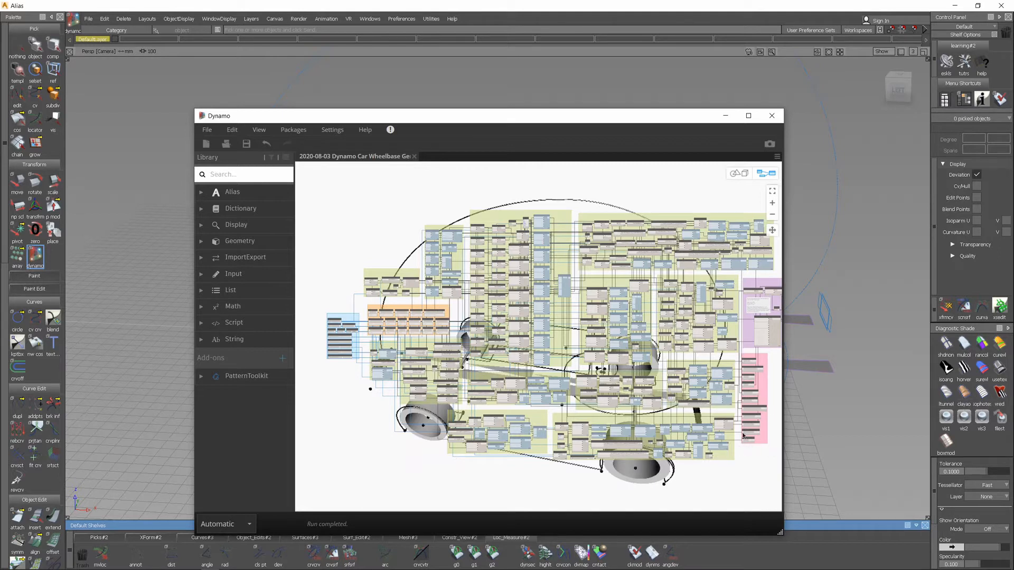
middle_click_drag(704, 384, 637, 394)
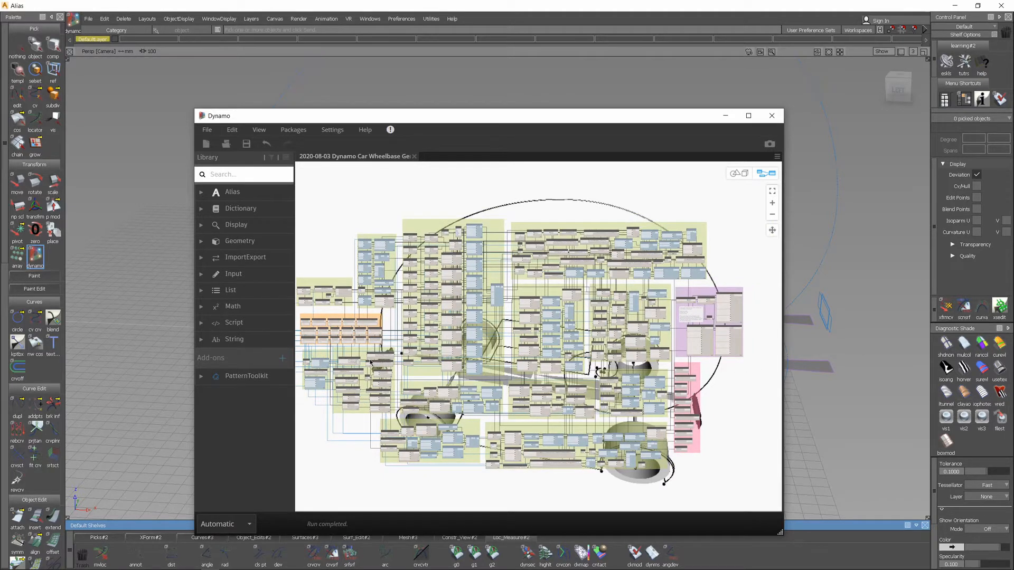
middle_click_drag(371, 363, 506, 340)
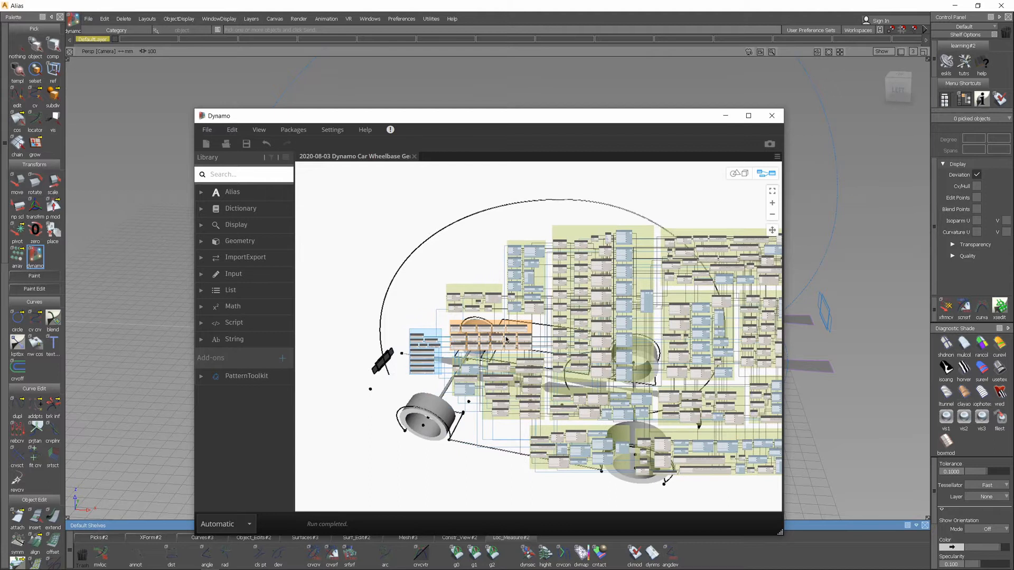
Examine the Useful Stats group and the neighbouring trigonometry and calculation node groups up close.
scroll(506, 340, "up", 3)
scroll(502, 339, "up", 1)
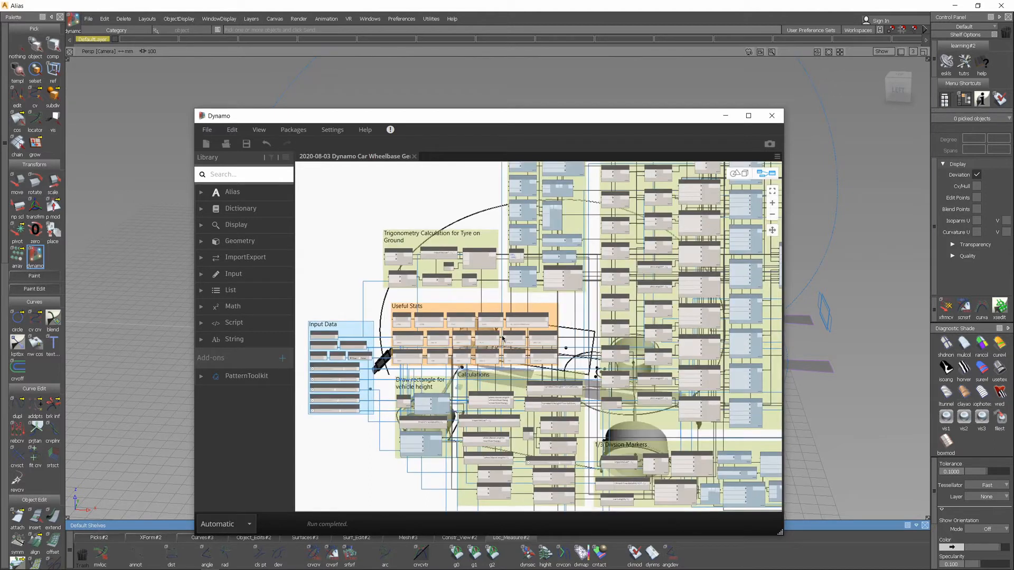
scroll(484, 316, "up", 2)
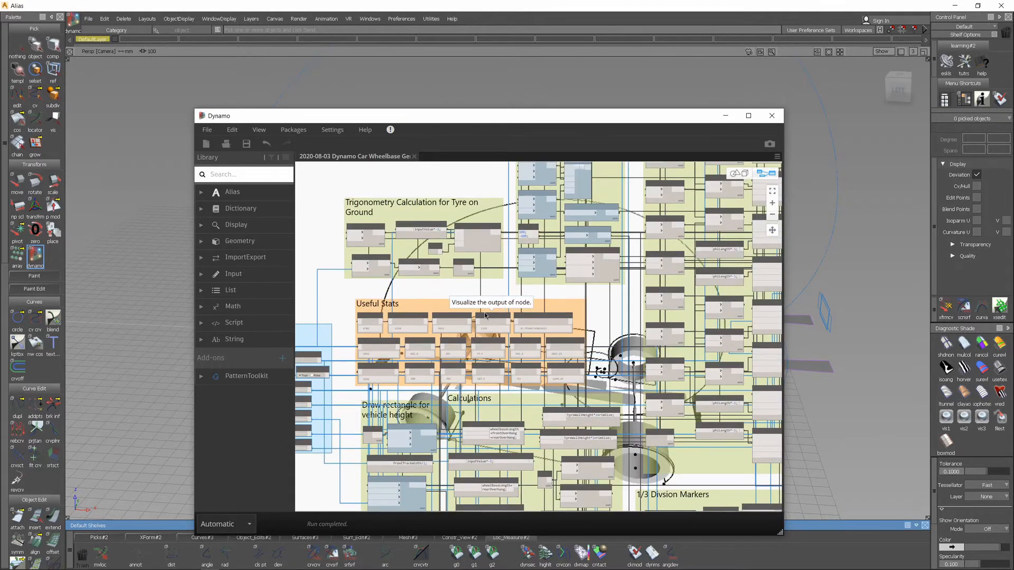
scroll(484, 316, "up", 1)
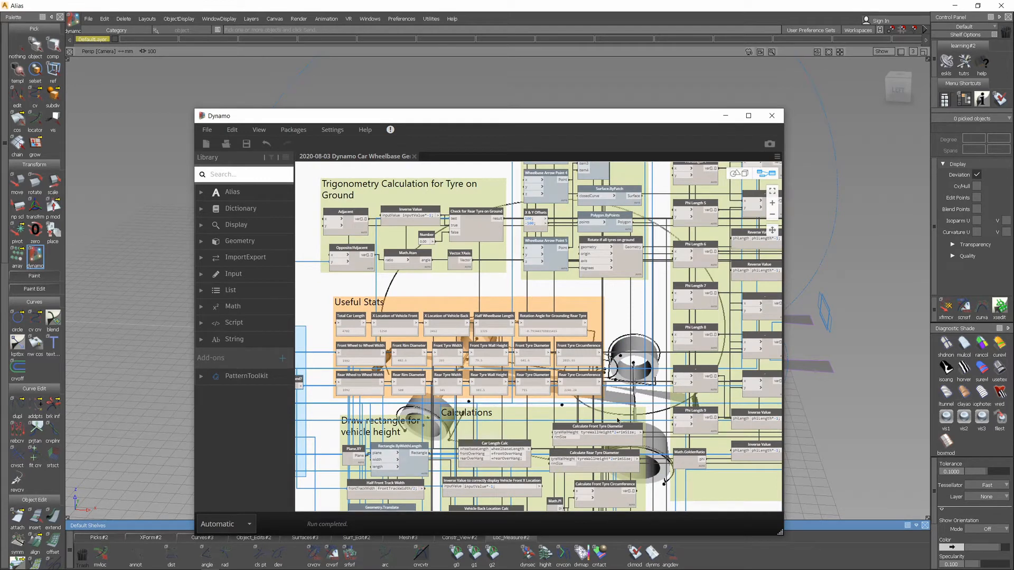
middle_click_drag(678, 391, 505, 370)
scroll(502, 366, "down", 2)
scroll(502, 365, "down", 1)
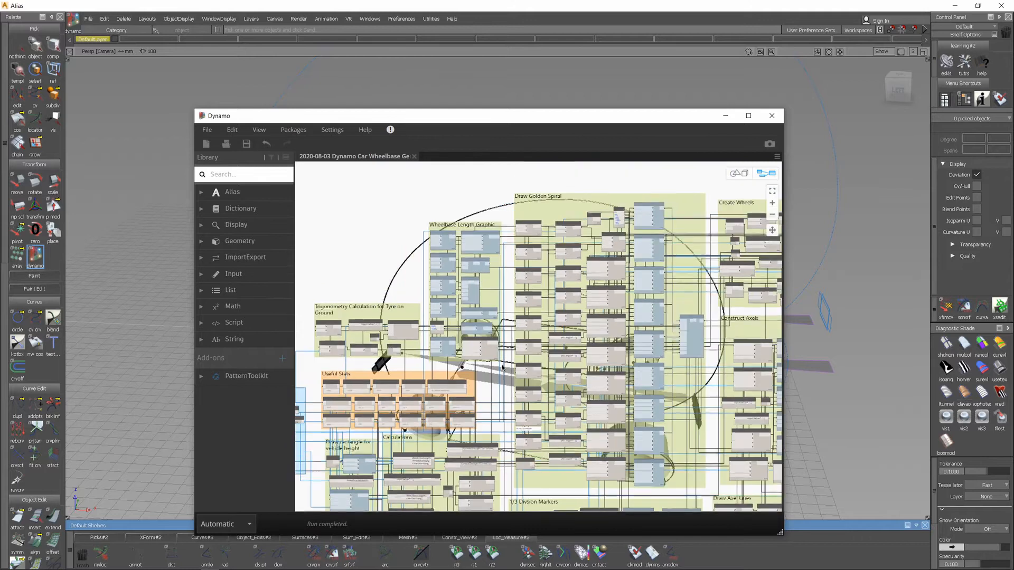
Examine the geometry node groups, including the axle lines, overhang markers, Draw Golden Spiral and Wheelbase Length Graphic.
scroll(505, 365, "down", 1)
middle_click_drag(684, 431, 626, 319)
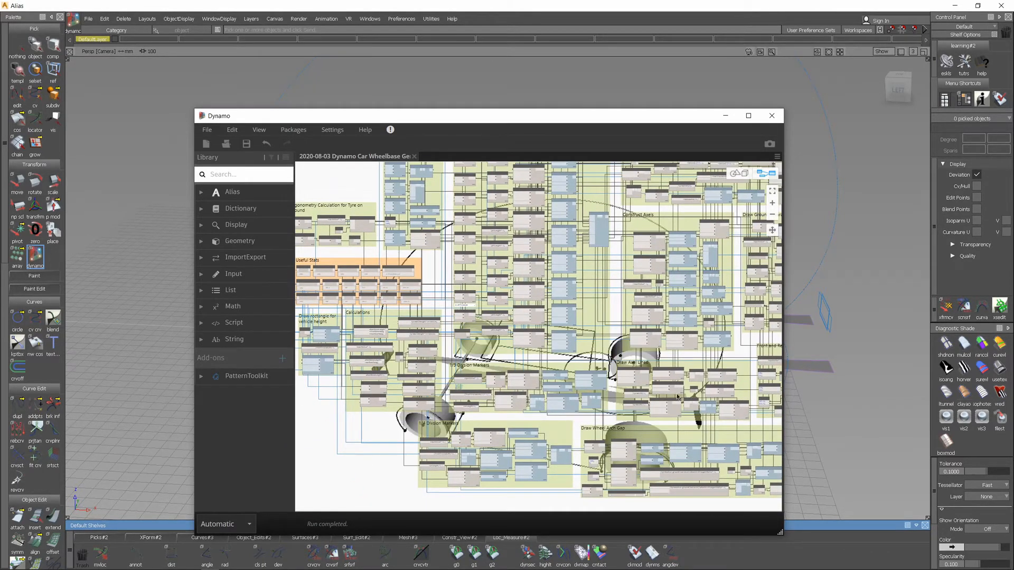
scroll(678, 397, "up", 5)
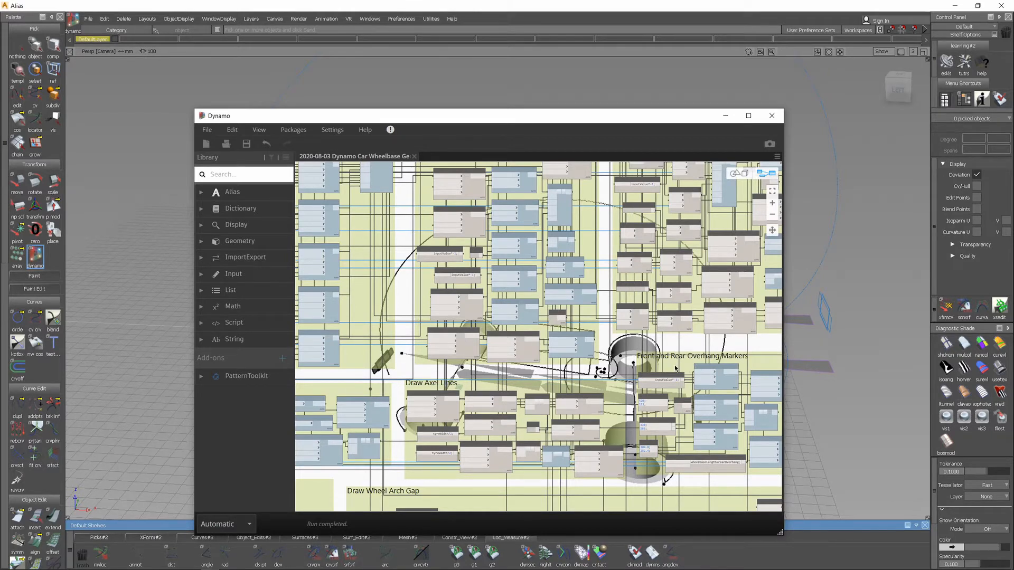
scroll(497, 302, "up", 3)
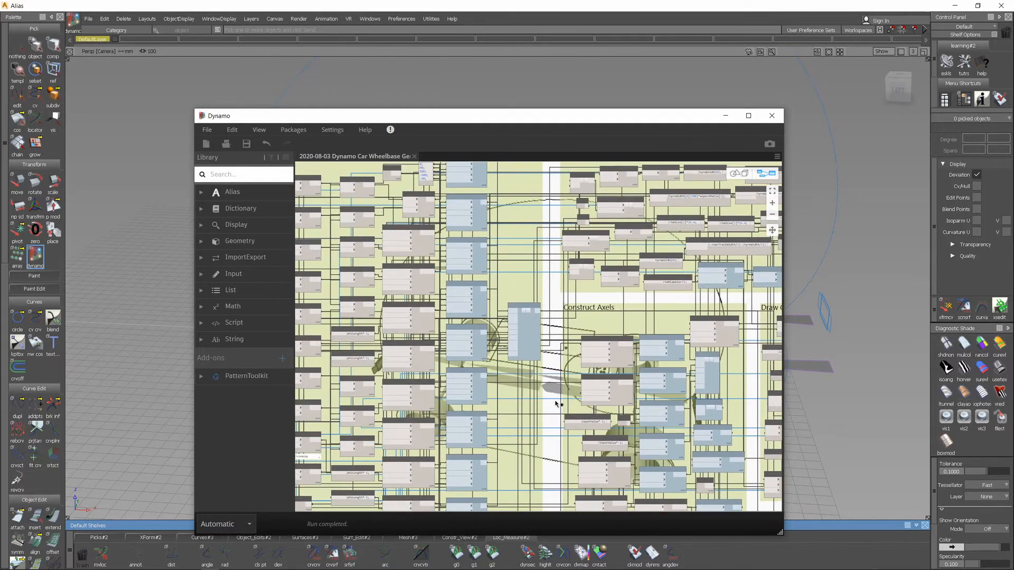
scroll(469, 328, "up", 2)
mouse_move(421, 338)
middle_mouse_down()
mouse_move(557, 392)
mouse_move(589, 369)
mouse_move(589, 293)
mouse_move(590, 432)
middle_mouse_up()
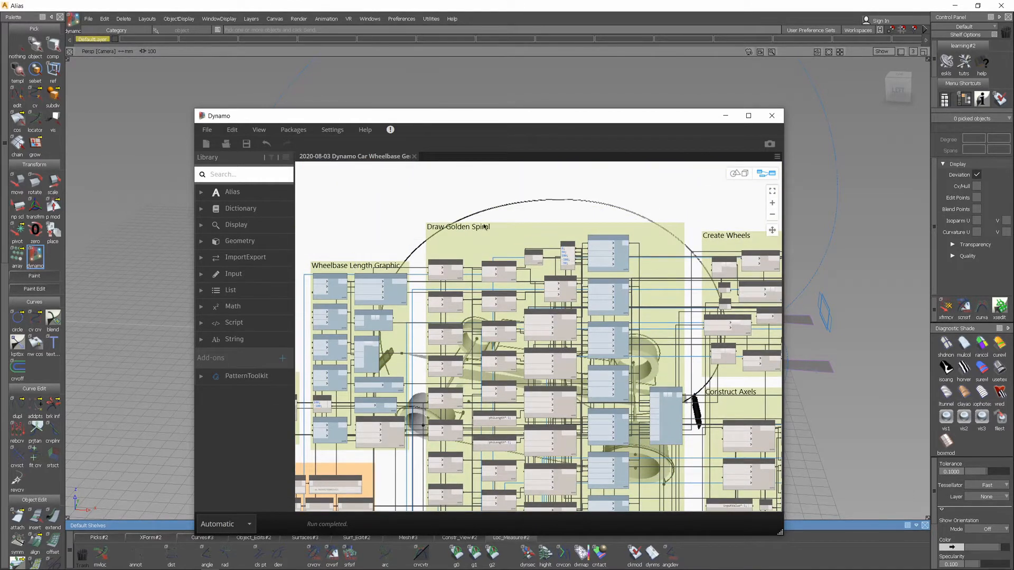
middle_click_drag(407, 416, 576, 403)
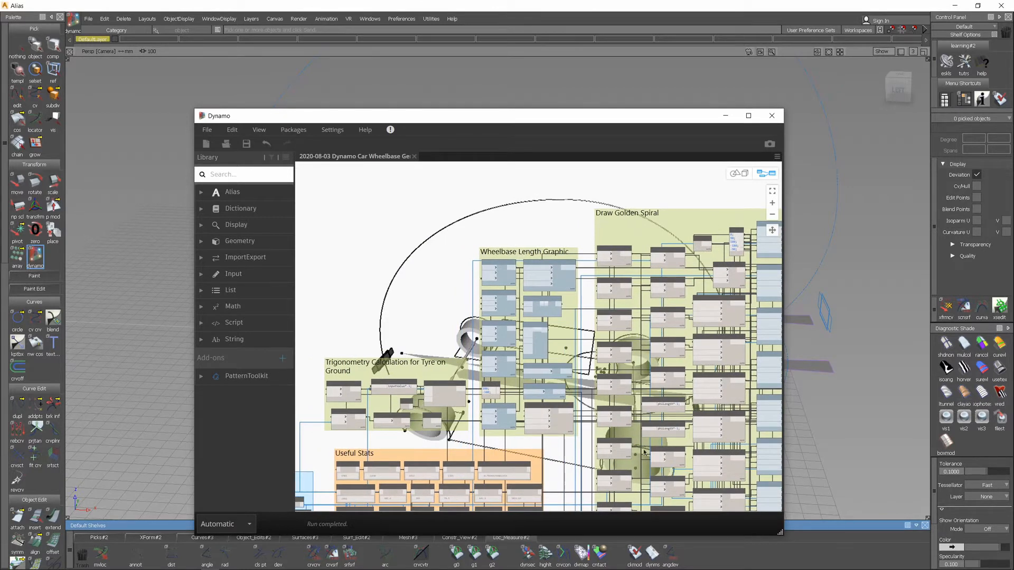
Examine the wheelbase length, track width and tyre size inputs in the Input Data group.
mouse_move(615, 454)
middle_click_drag(616, 460, 623, 297)
middle_click_drag(467, 418, 689, 387)
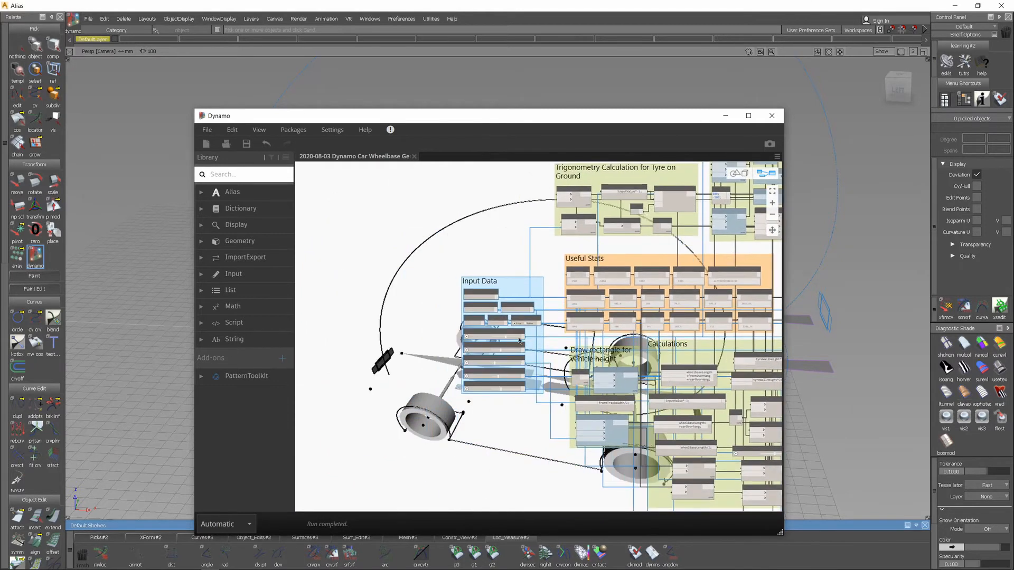
scroll(477, 349, "up", 1)
scroll(477, 349, "up", 3)
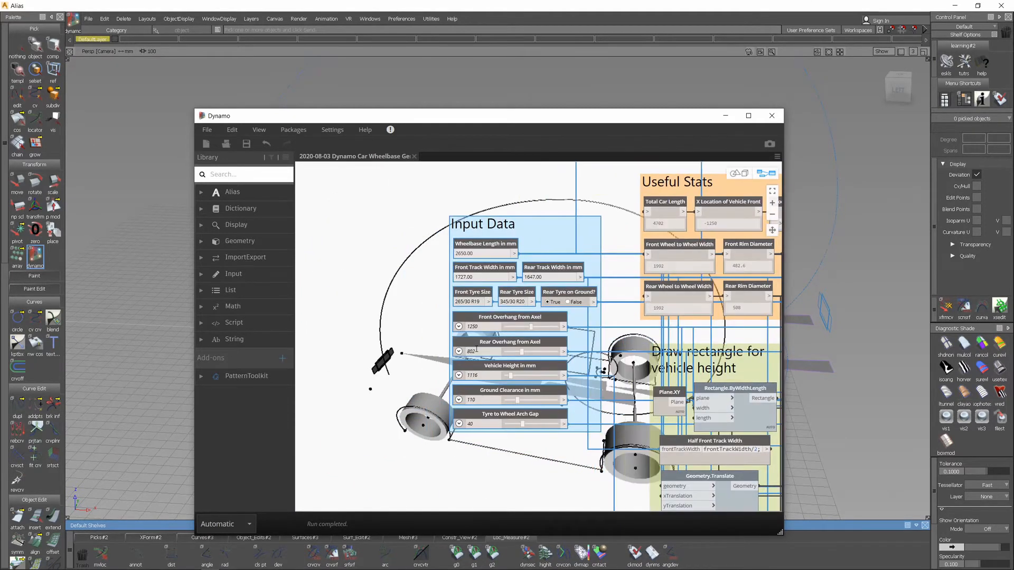
scroll(477, 349, "up", 1)
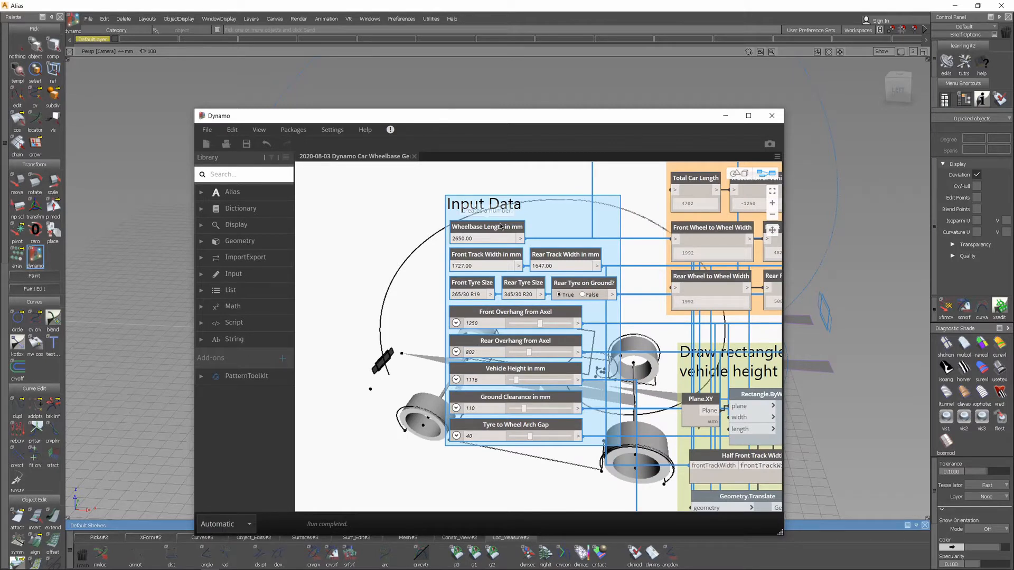
double_click(477, 238)
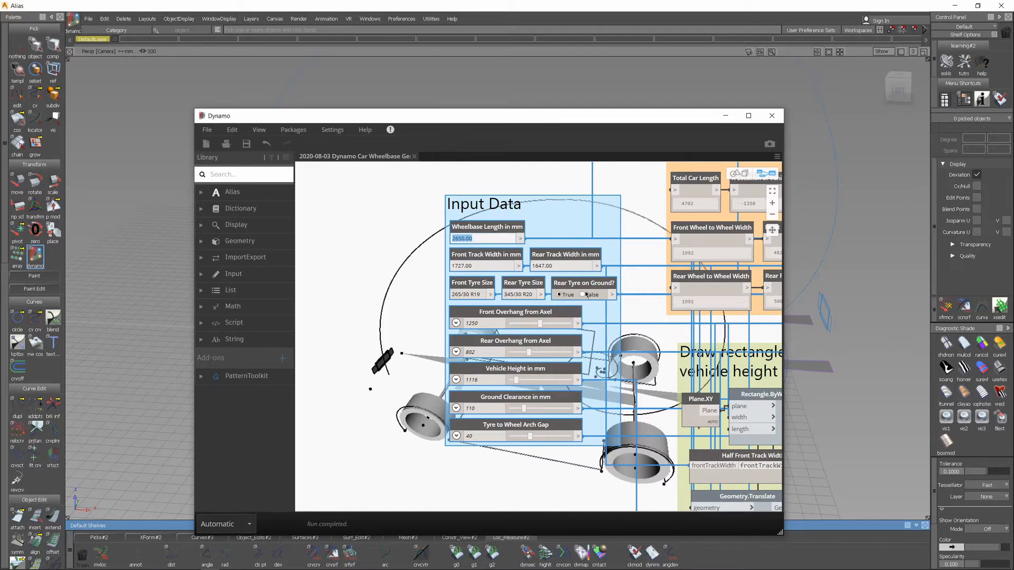
middle_click_drag(492, 313, 555, 321)
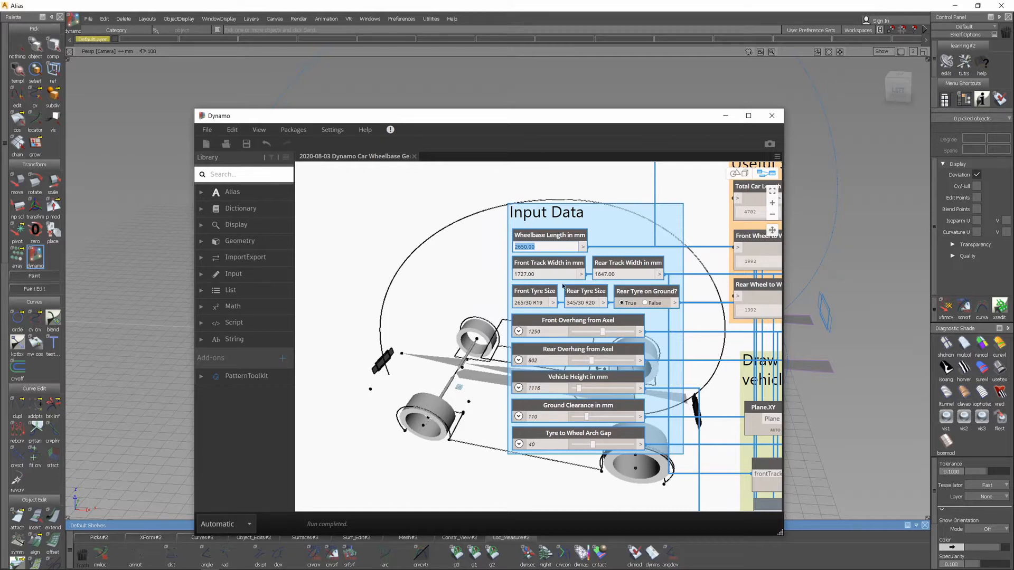
middle_click_drag(698, 415, 632, 416)
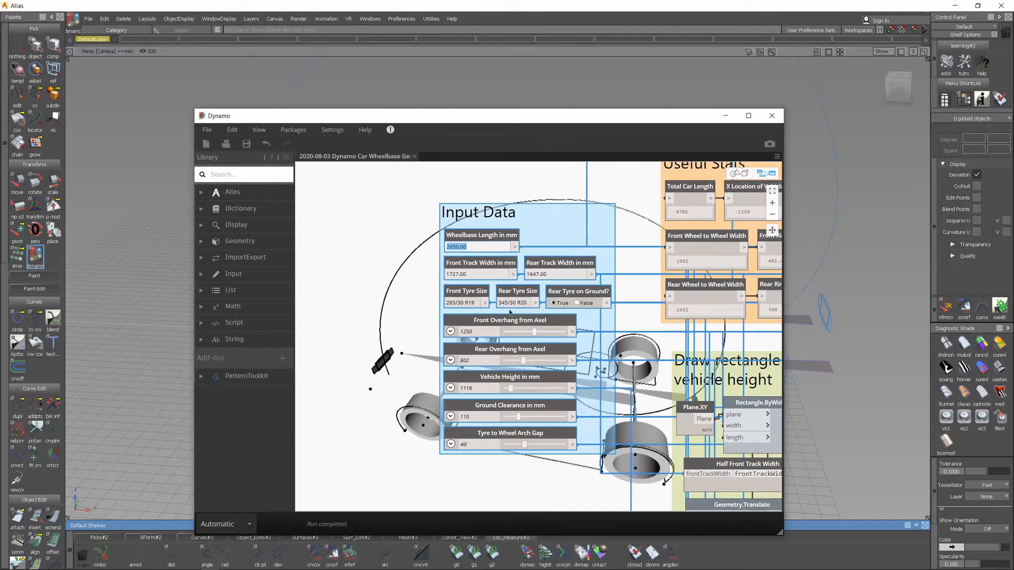
scroll(514, 356, "up", 2)
scroll(445, 228, "up", 1)
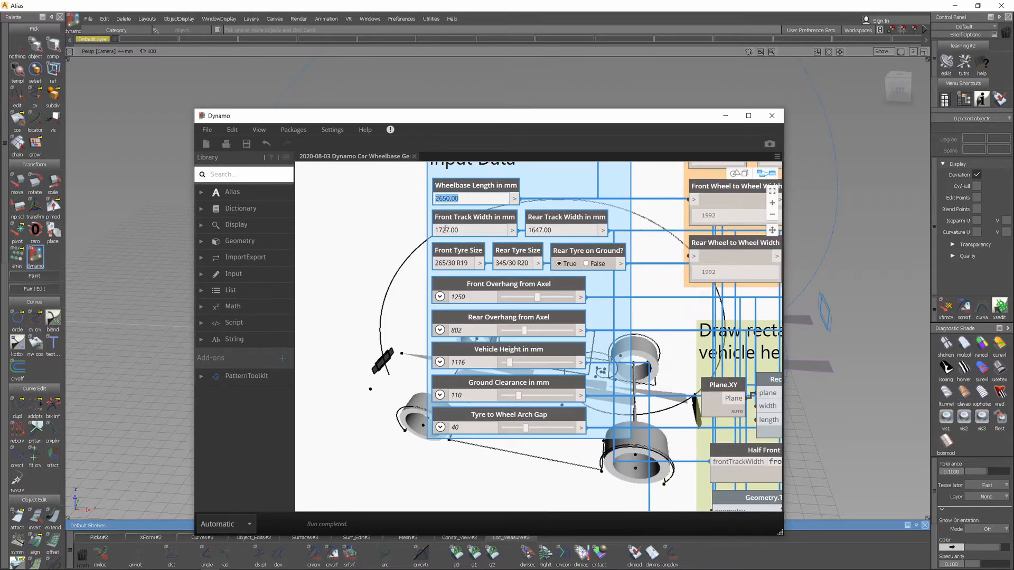
scroll(445, 228, "up", 1)
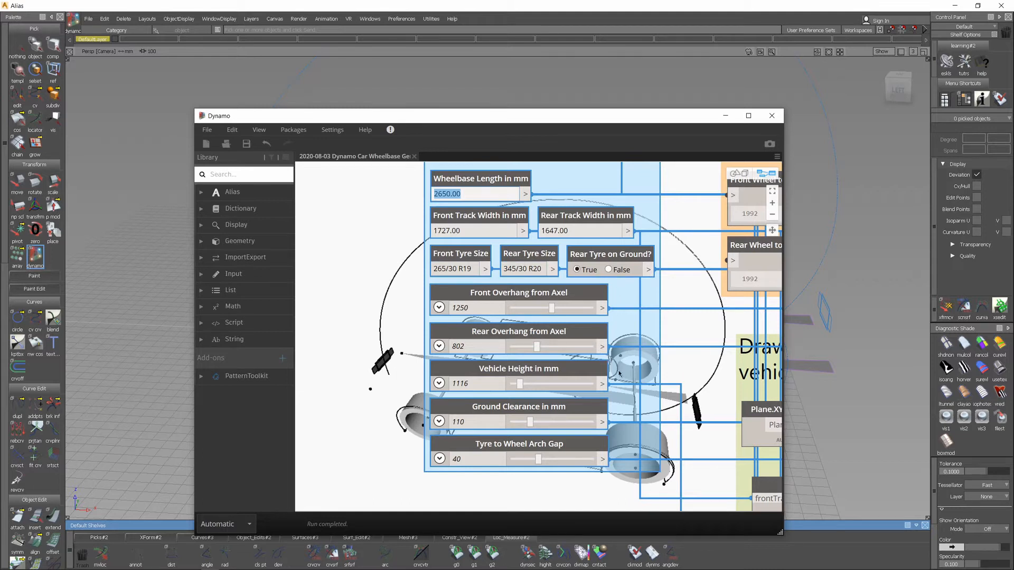
Review the Input Data group's overhang, vehicle height, ground clearance and wheel arch gap sliders, along with its wheelbase length field.
middle_click_drag(621, 390, 621, 369)
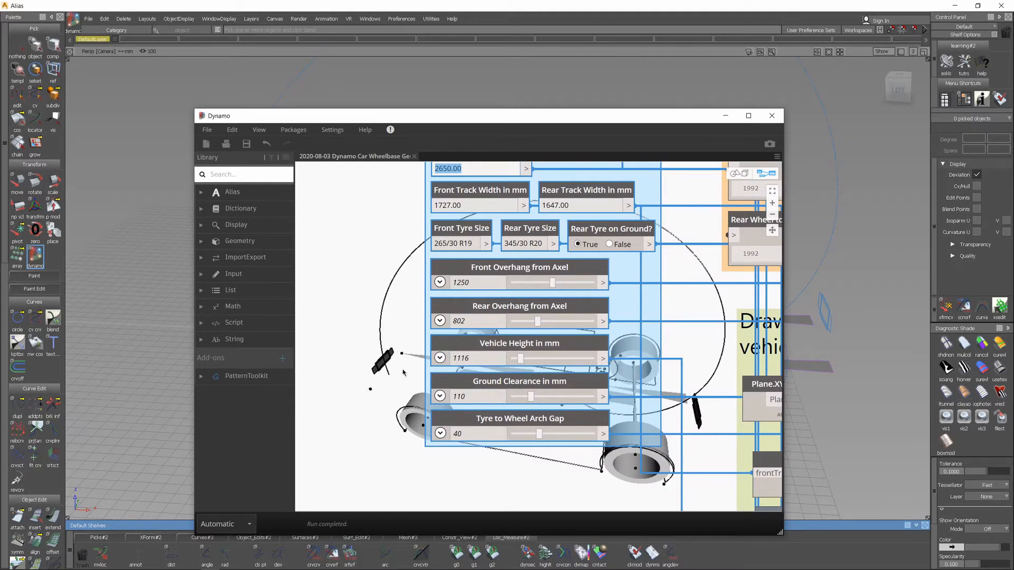
middle_click_drag(566, 387, 546, 403)
left_click_drag(604, 123, 563, 129)
middle_click_drag(563, 374, 480, 387)
middle_click_drag(428, 442, 500, 391)
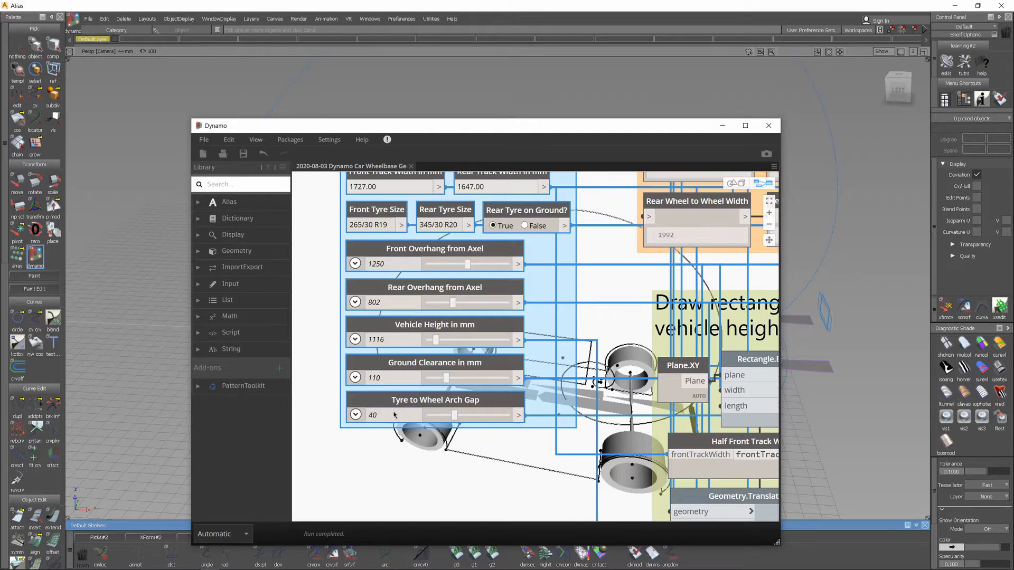
middle_click_drag(523, 225, 528, 304)
left_click(435, 232)
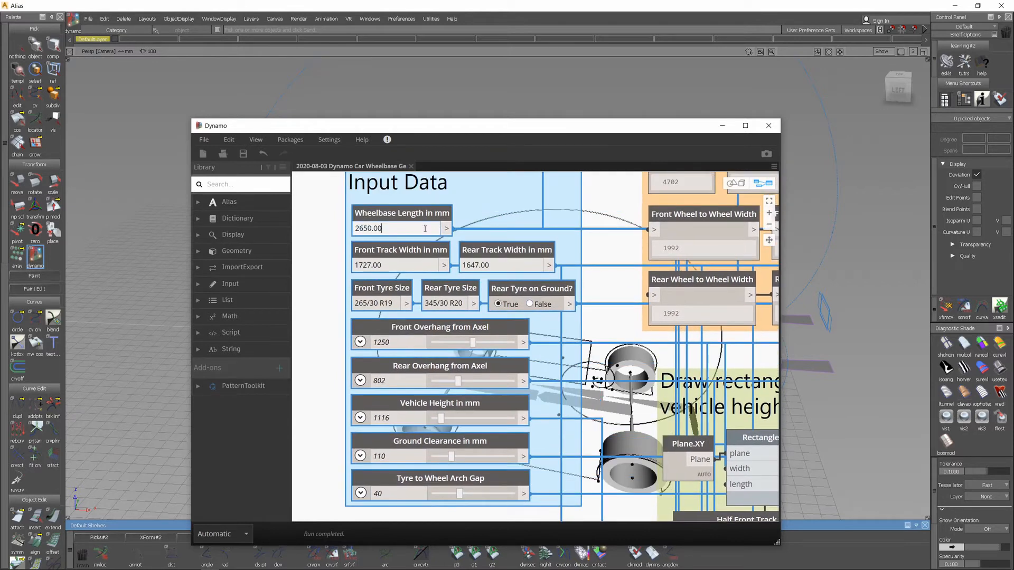
middle_click_drag(515, 402, 531, 394)
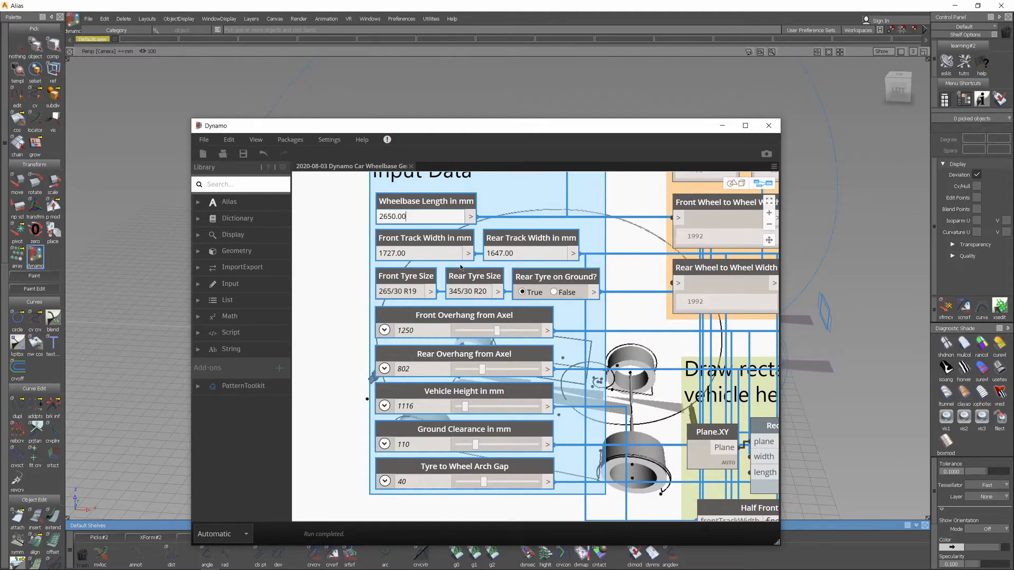
Move the Dynamo window clear of the wheel geometry and set the Rear Tyre Size to 345/30 R30.
left_click_drag(513, 126, 553, 189)
left_click_drag(537, 122, 576, 386)
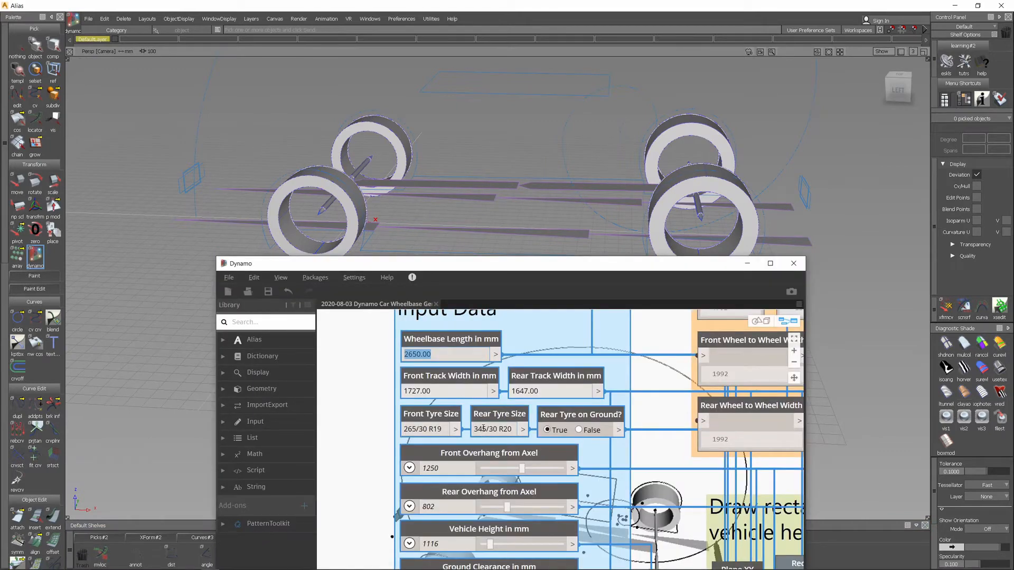
left_click(495, 431)
left_click(507, 431)
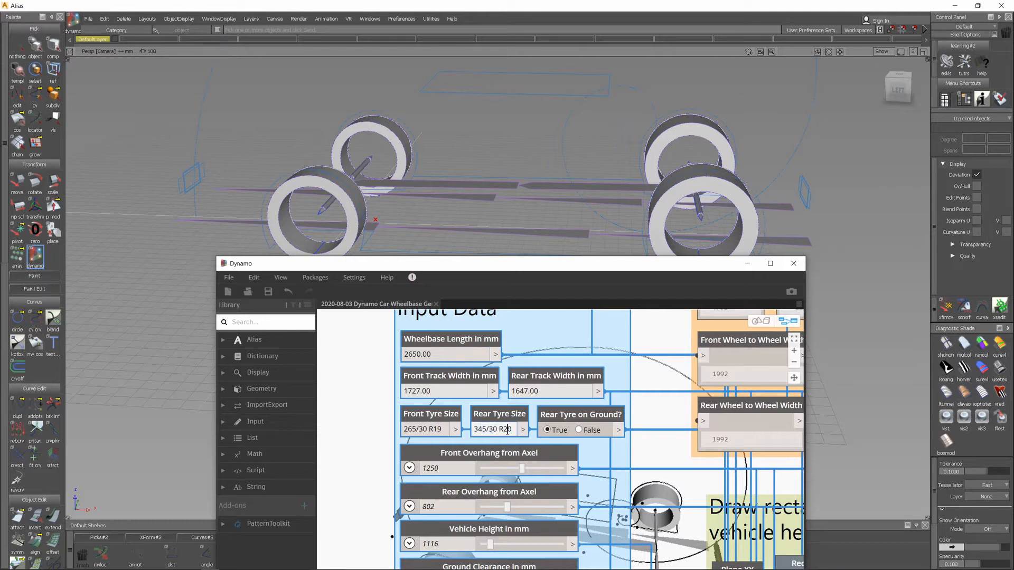
left_click_drag(503, 430, 512, 432)
type("30")
left_click(369, 444)
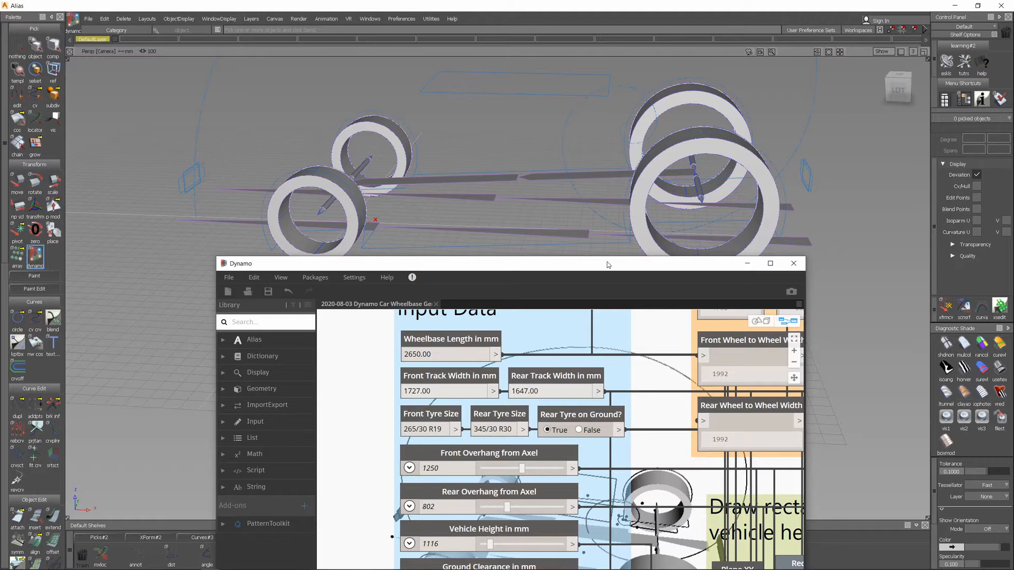
Move the Dynamo window clear and inspect the wheels, axles and wheelbase graphics from several angles.
left_click_drag(608, 266, 584, 335)
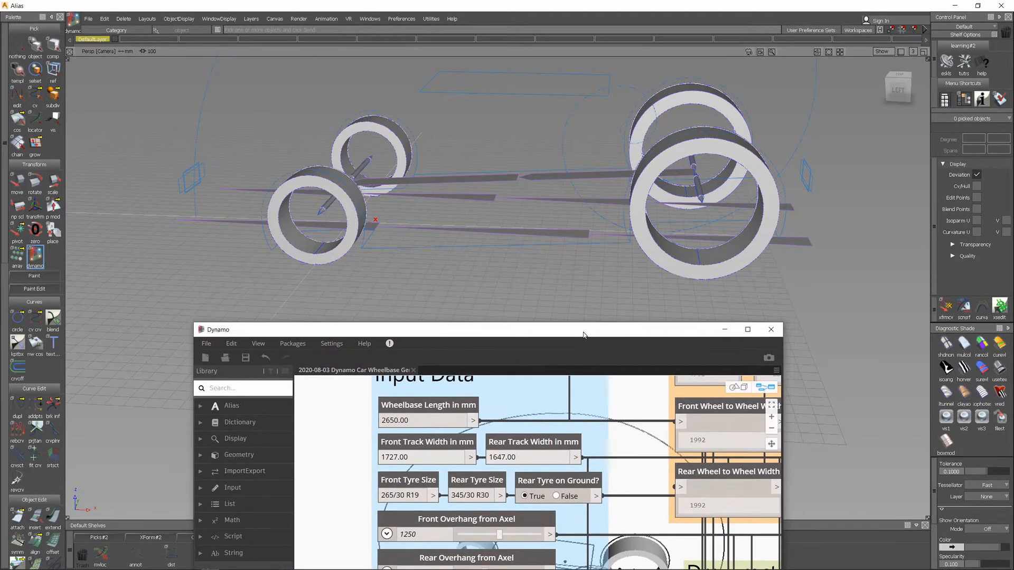
left_click(897, 94)
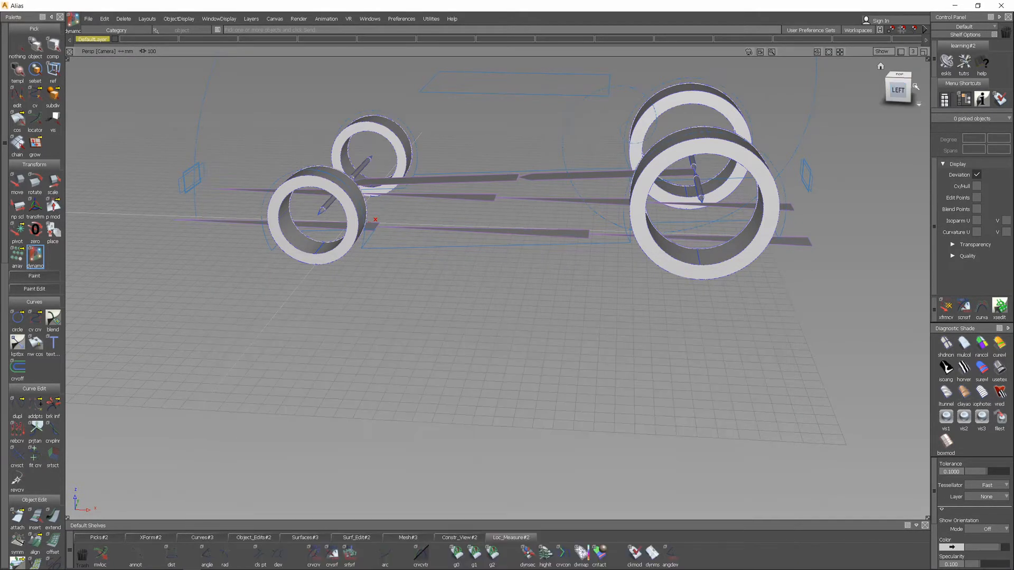
left_click_drag(899, 96, 910, 115)
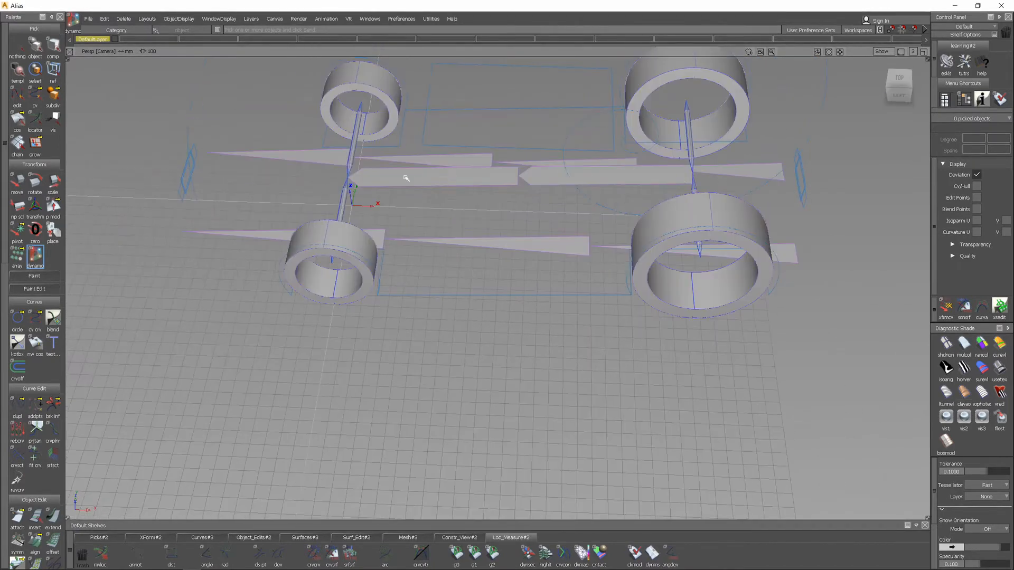
left_click_drag(900, 95, 885, 104)
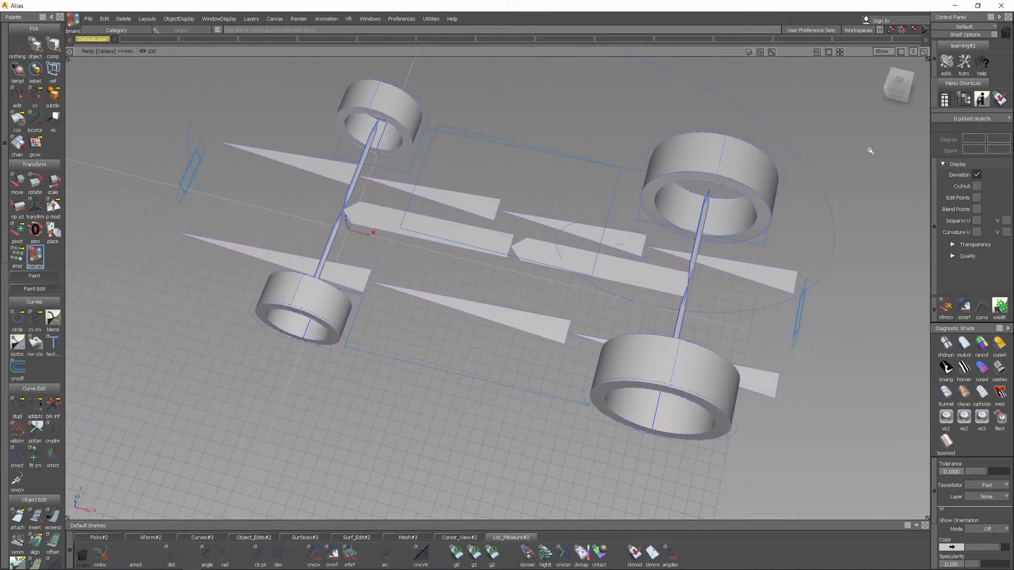
left_click(894, 95)
left_click_drag(932, 50, 929, 75)
Return to the Dynamo window and set the Rear Tyre Size to 345/30 R20.
mouse_move(385, 569)
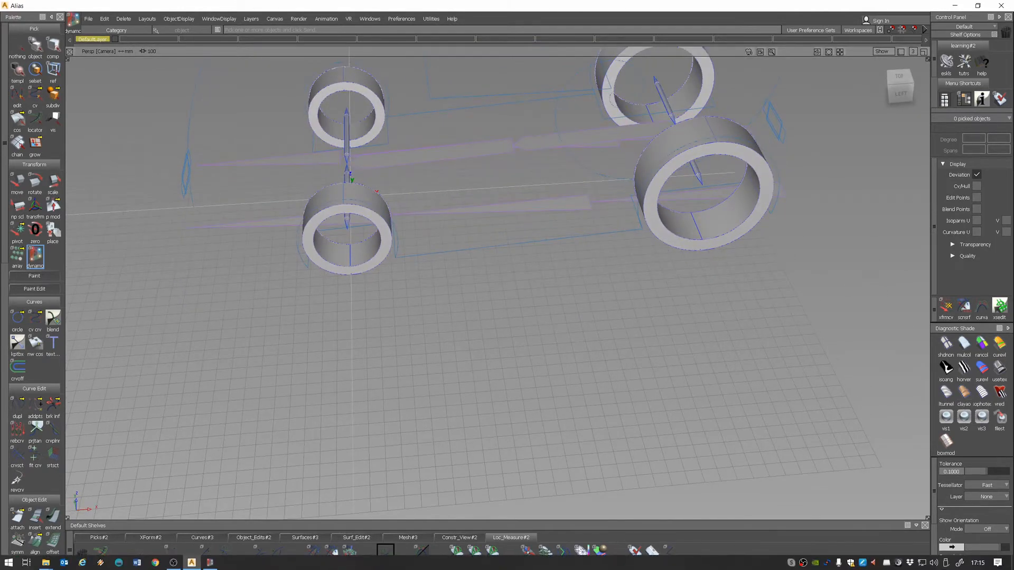
left_click(210, 563)
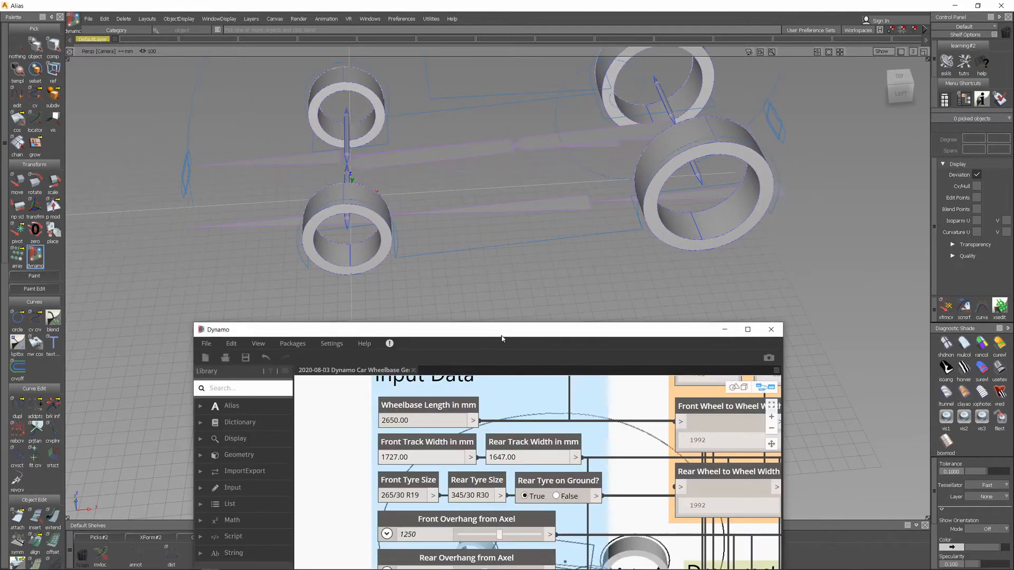
left_click_drag(501, 336, 593, 199)
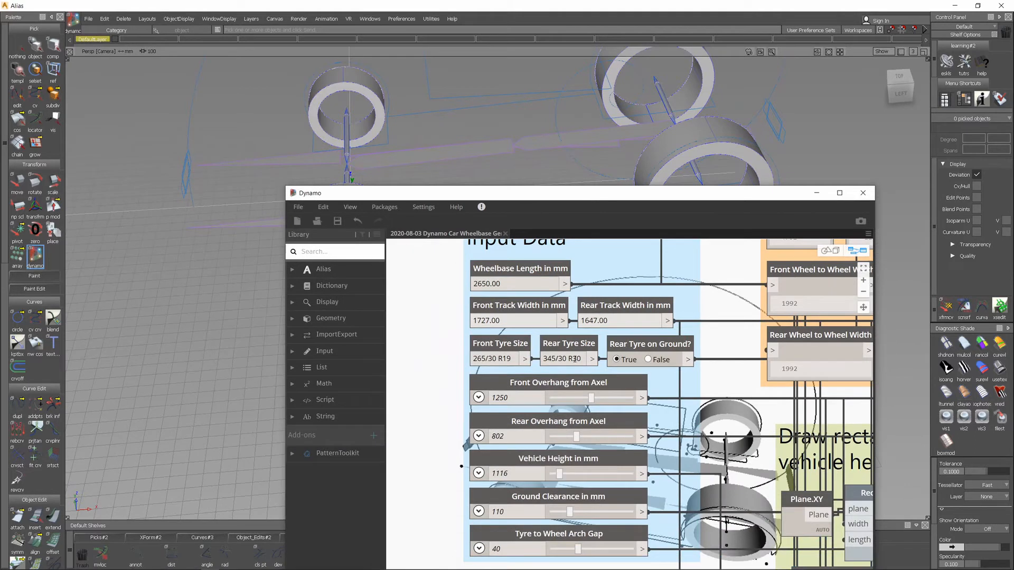
left_click(575, 358)
left_click(575, 358)
left_click_drag(572, 358, 586, 361)
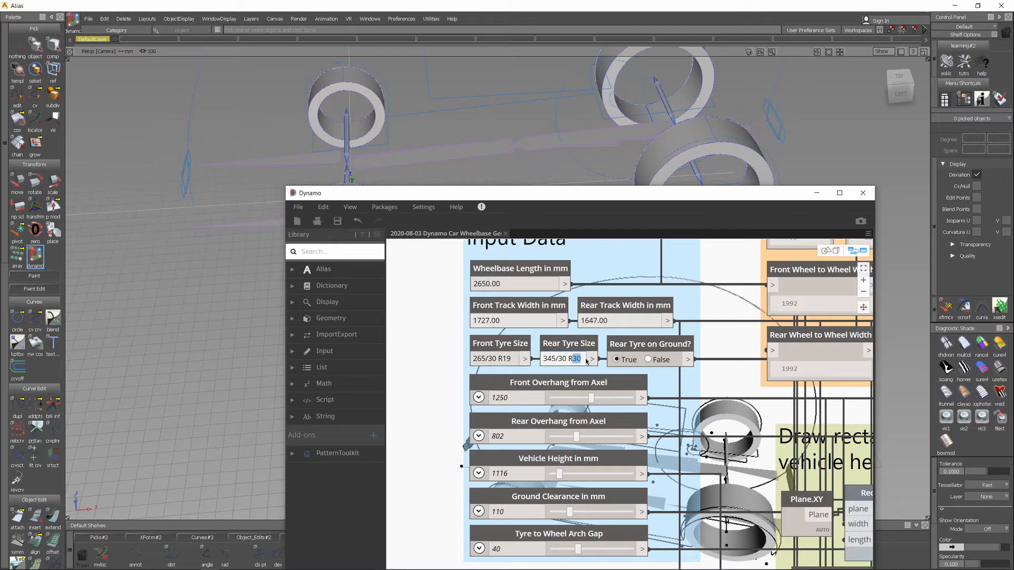
type("20")
left_click(441, 359)
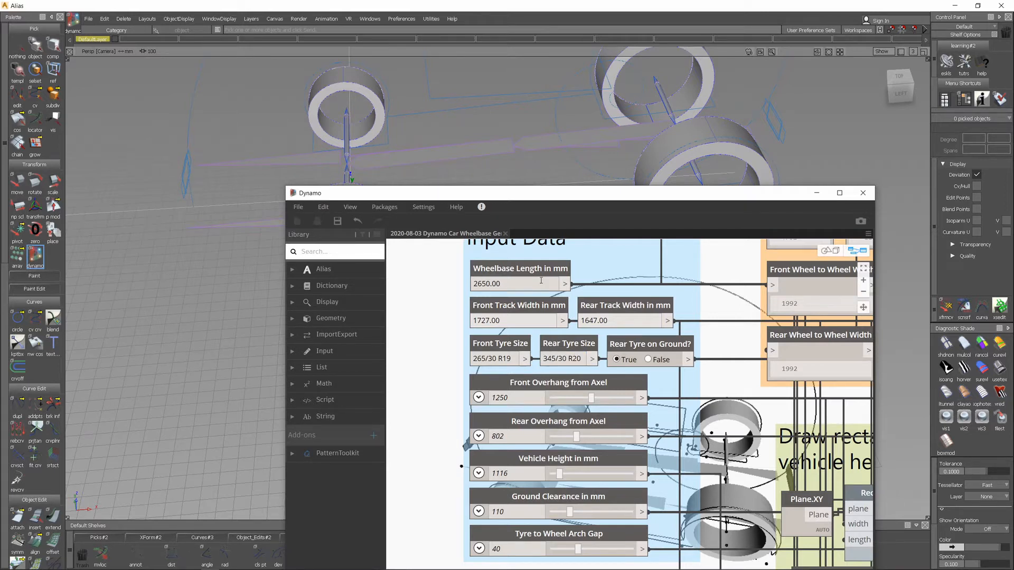
Move the Dynamo window aside and show the wheel package in the orthographic Left view, centred on both wheels and the golden spiral.
left_click_drag(629, 194, 551, 326)
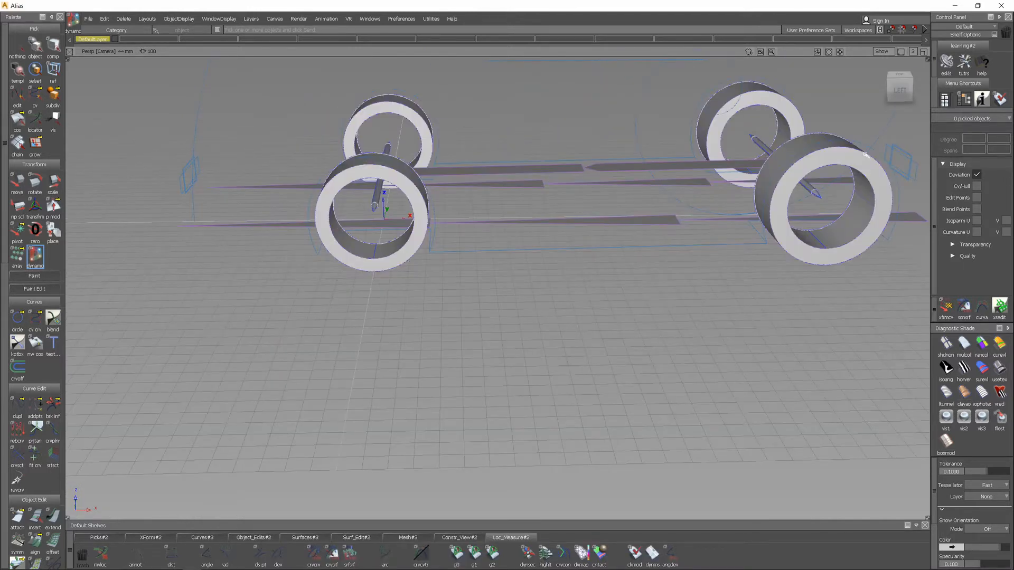
left_click(902, 90)
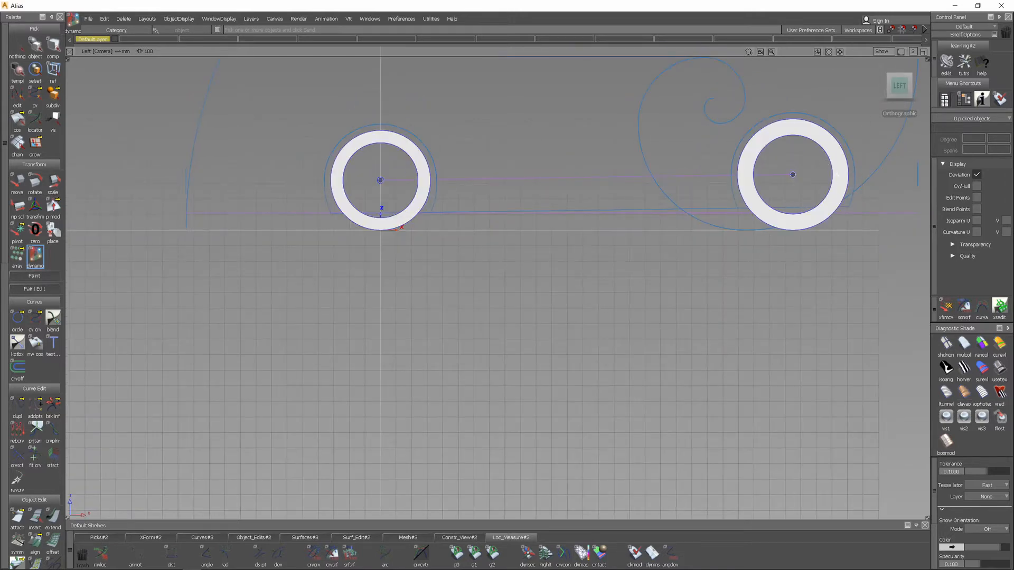
middle_click_drag(766, 152, 670, 231, "alt+shift")
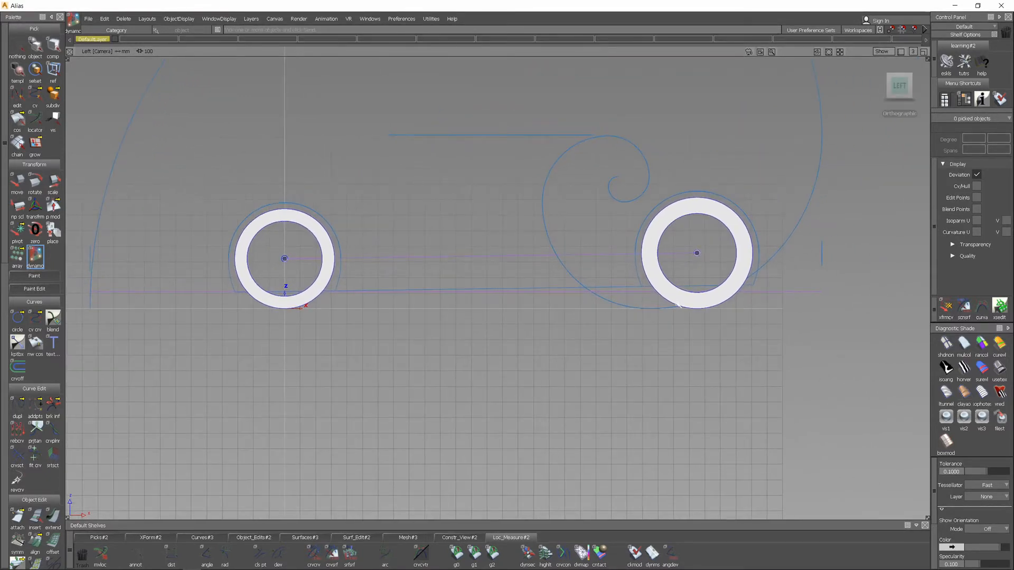
Bring the Dynamo graph back below the wheels and set Rear Tyre on Ground to False.
mouse_move(256, 568)
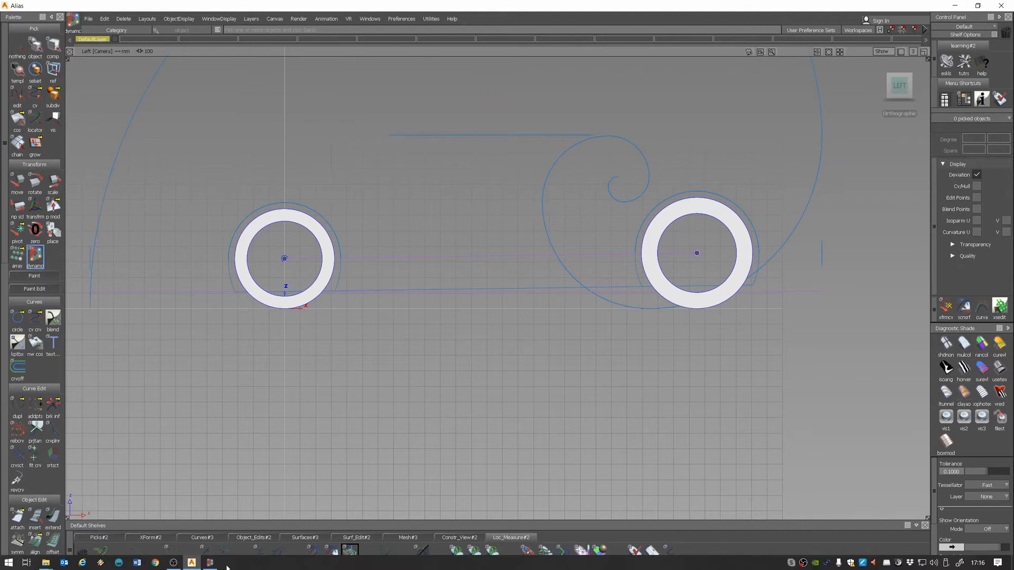
left_click(210, 562)
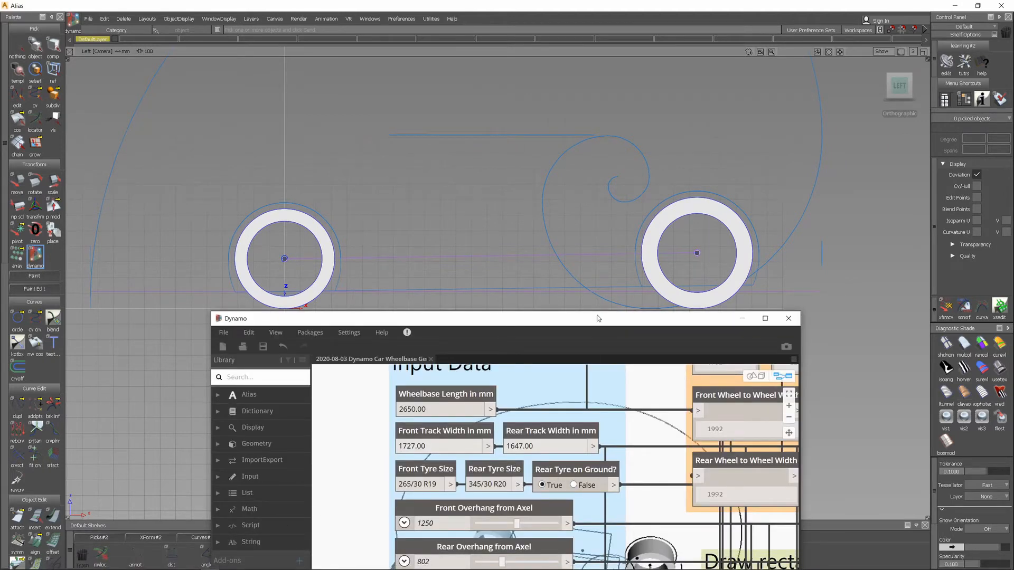
left_click_drag(599, 319, 617, 339)
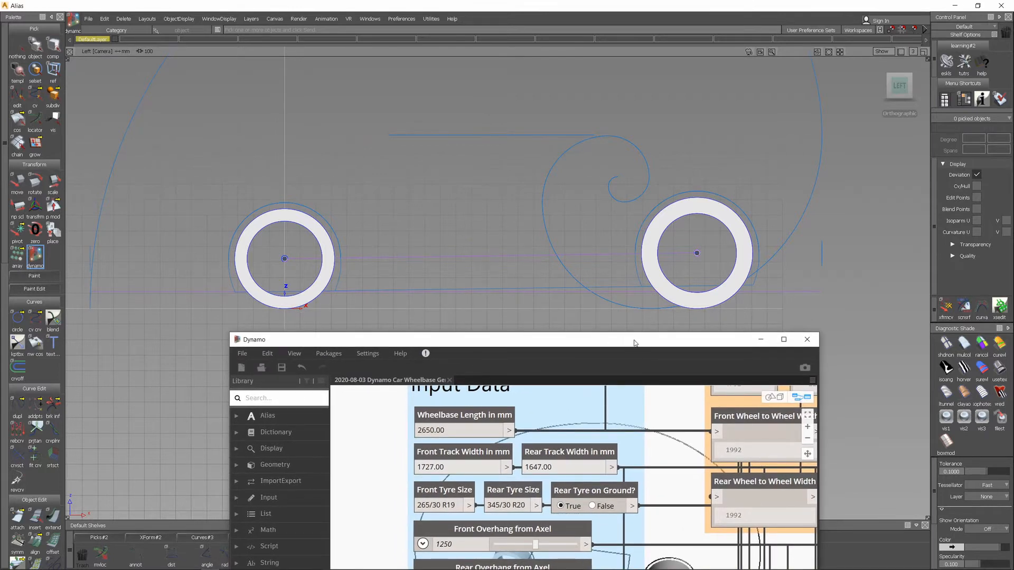
left_click_drag(633, 343, 647, 330)
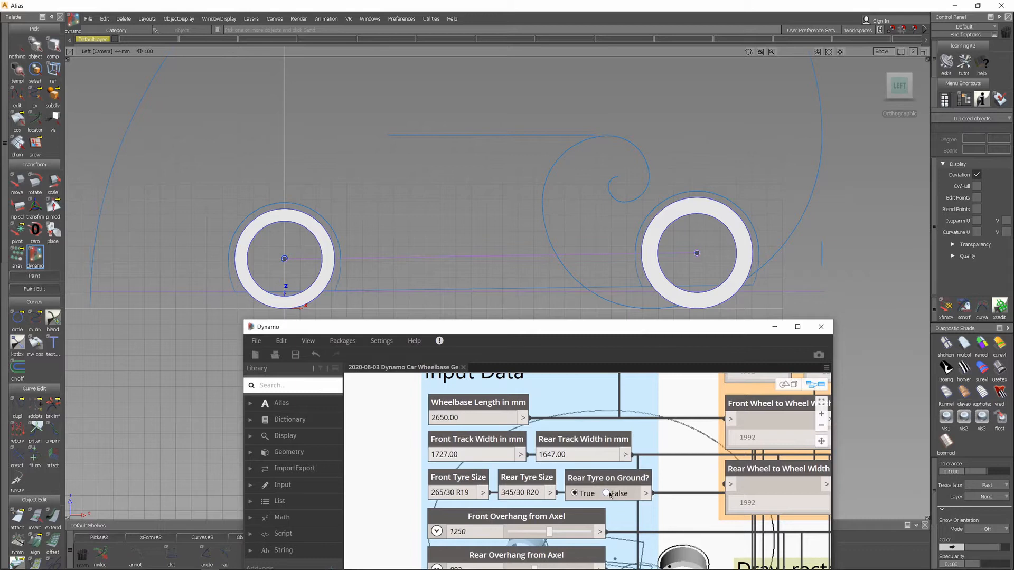
left_click(606, 494)
left_click_drag(524, 328, 504, 335)
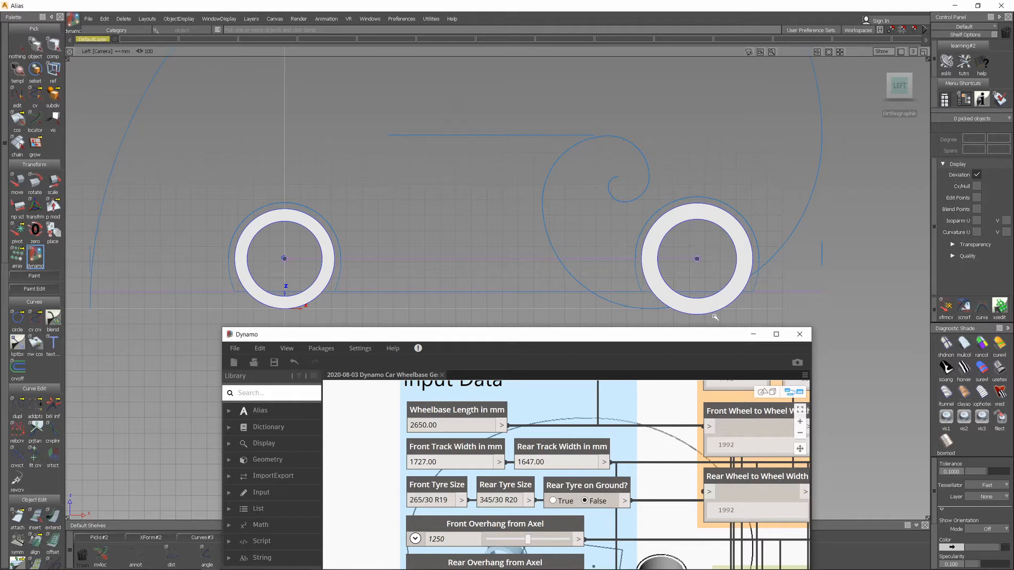
left_click_drag(605, 337, 601, 340)
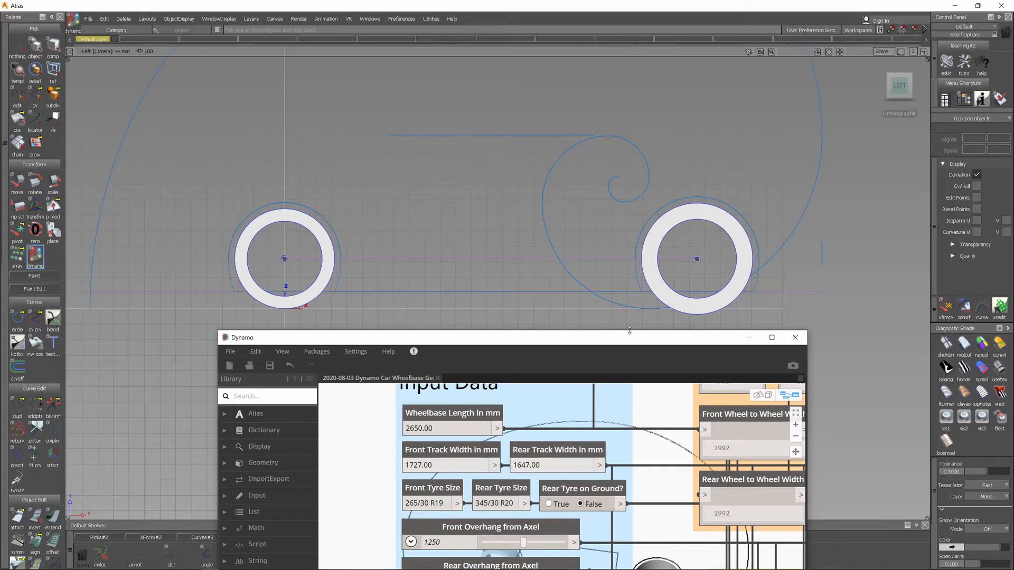
left_click_drag(626, 341, 619, 345)
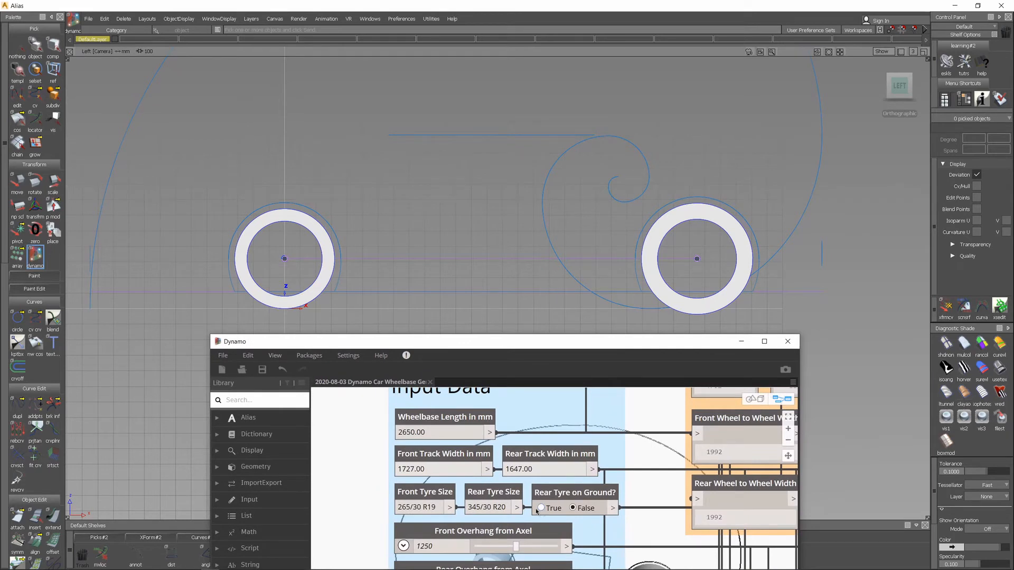
Set Rear Tyre on Ground to True and keep the Dynamo window clear of the wheels to inspect the rear axle.
left_click(542, 508)
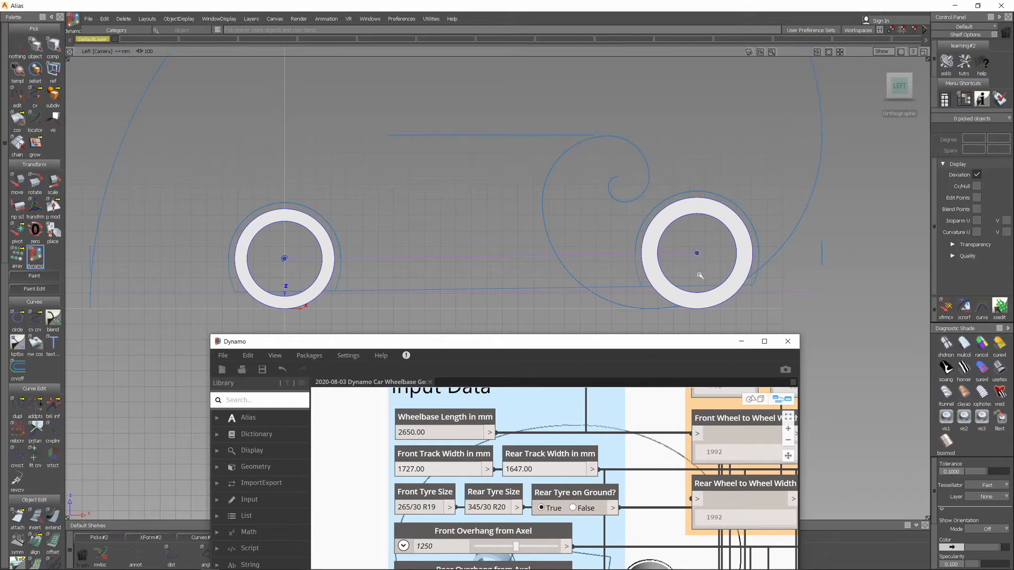
left_click_drag(606, 347, 619, 392)
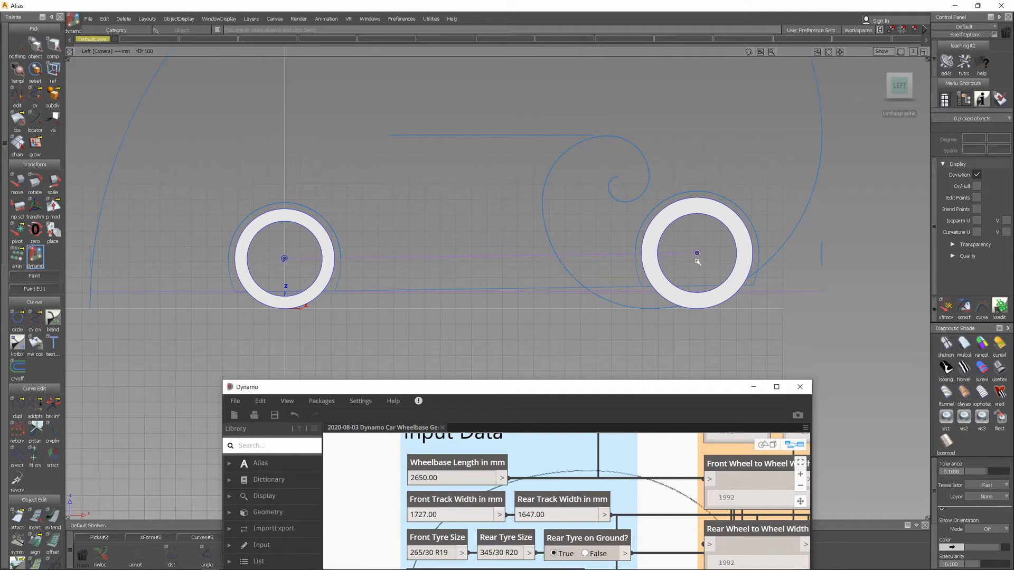
left_click_drag(651, 384, 648, 348)
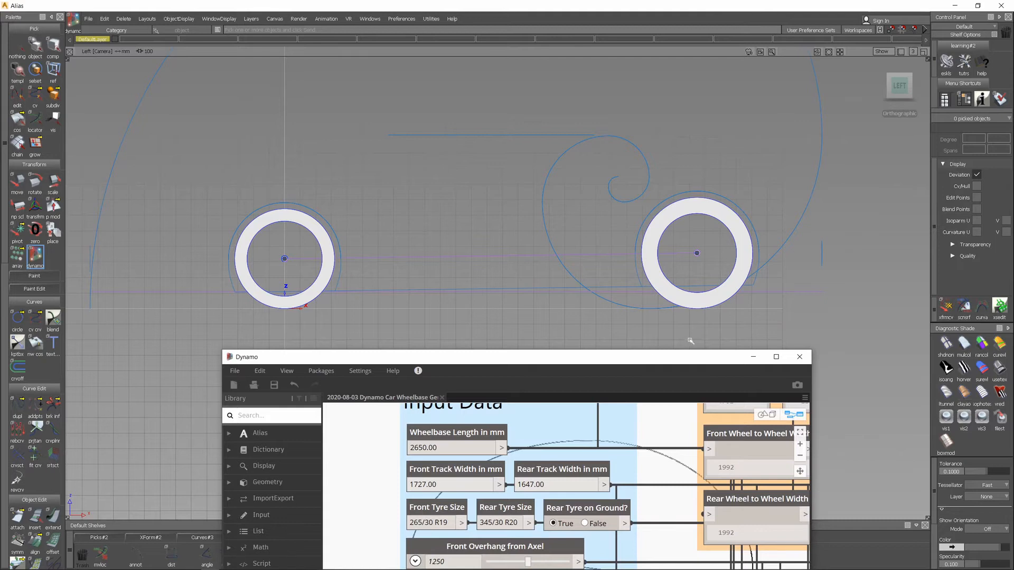
Bring the Useful Stats group into view and widen the Dynamo window to fit the whole group.
left_click_drag(652, 356, 672, 330)
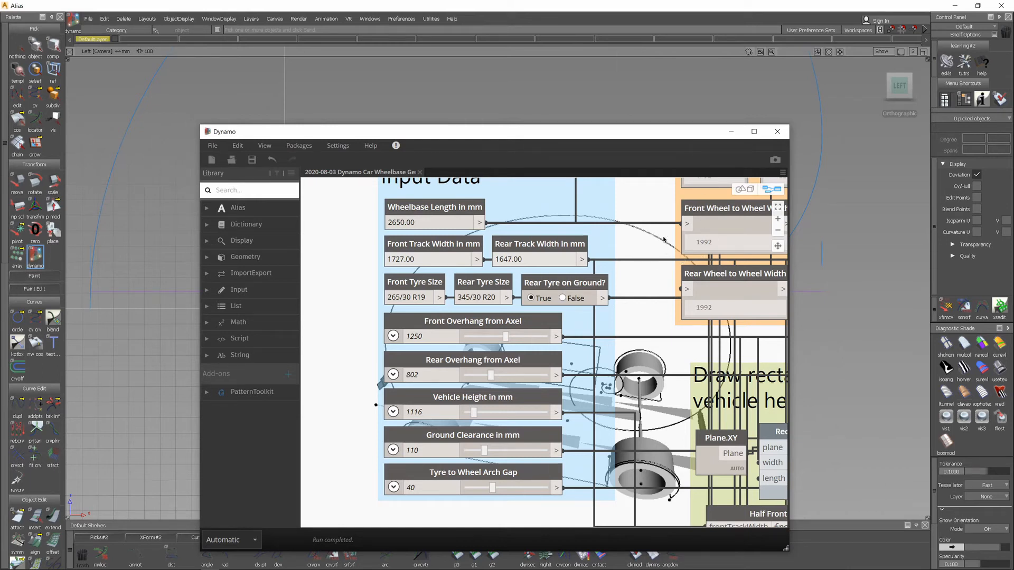
middle_click_drag(677, 232, 376, 376)
left_click_drag(506, 133, 333, 85)
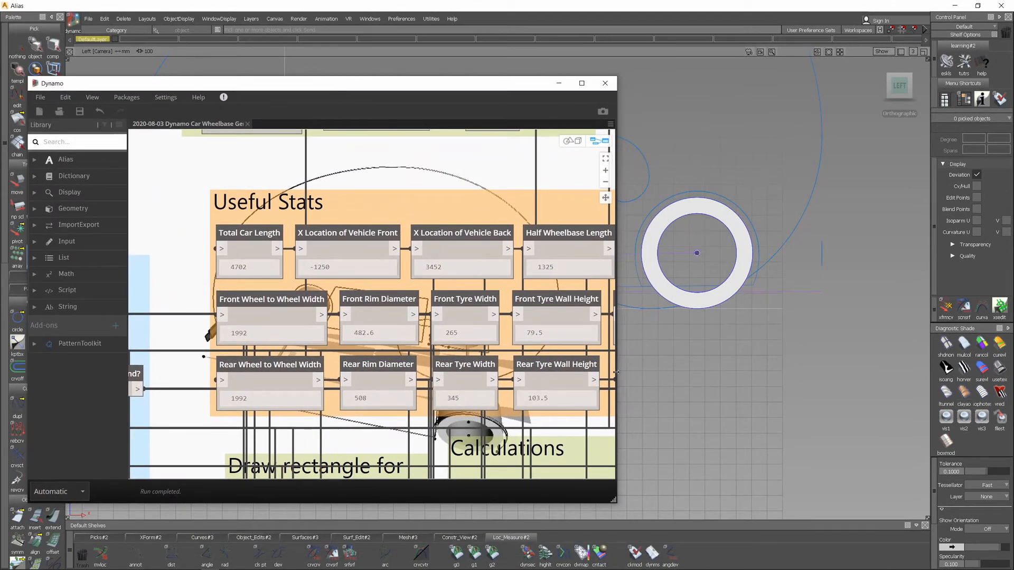
left_click_drag(616, 372, 862, 372)
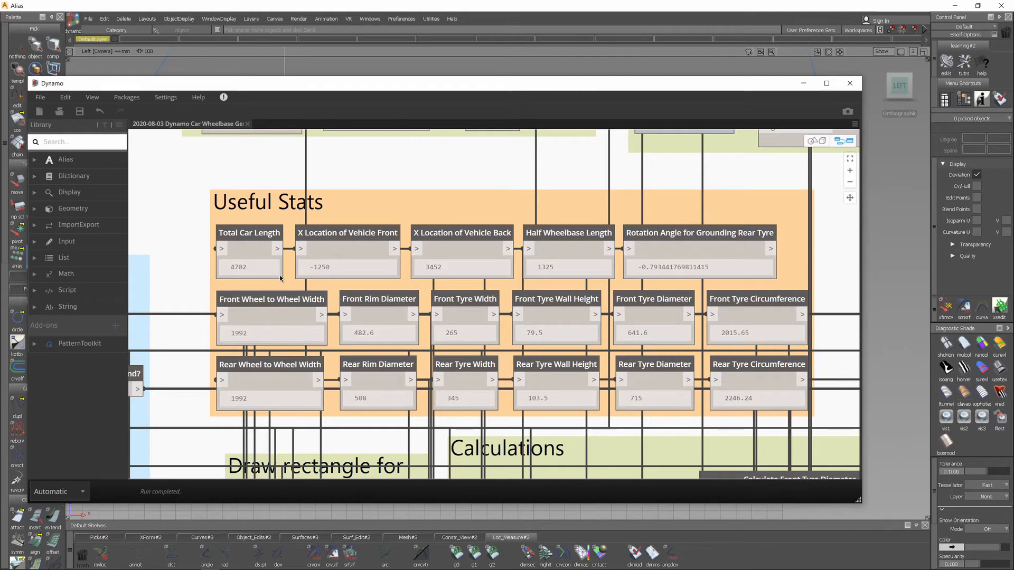
Compare the Input Data group with the Useful Stats group, including the vehicle lengths, grounding rotation angle, and front and rear tyre dimensions.
middle_click_drag(294, 277, 663, 252)
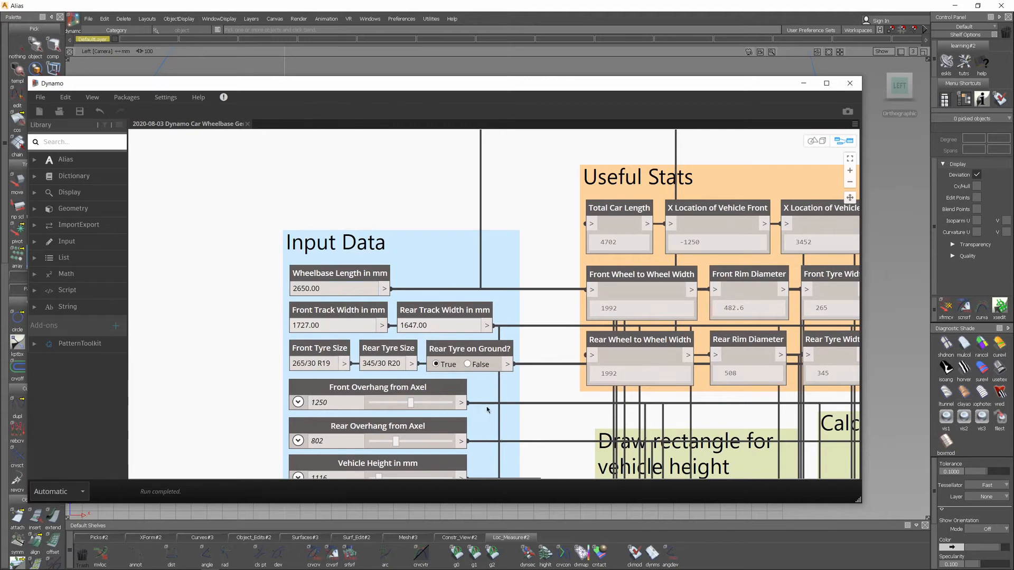
middle_click_drag(486, 409, 466, 338)
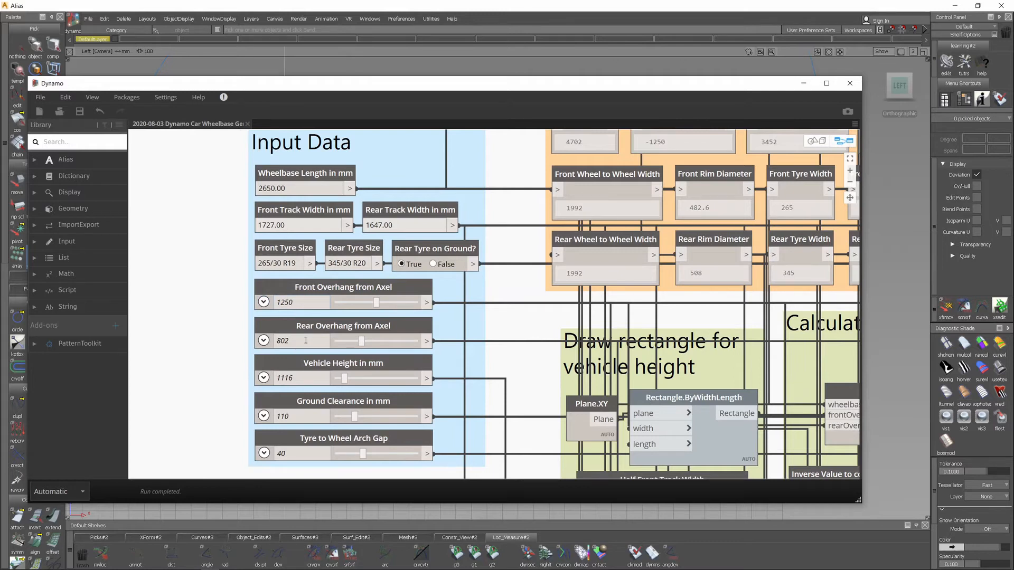
middle_click_drag(501, 270, 479, 370)
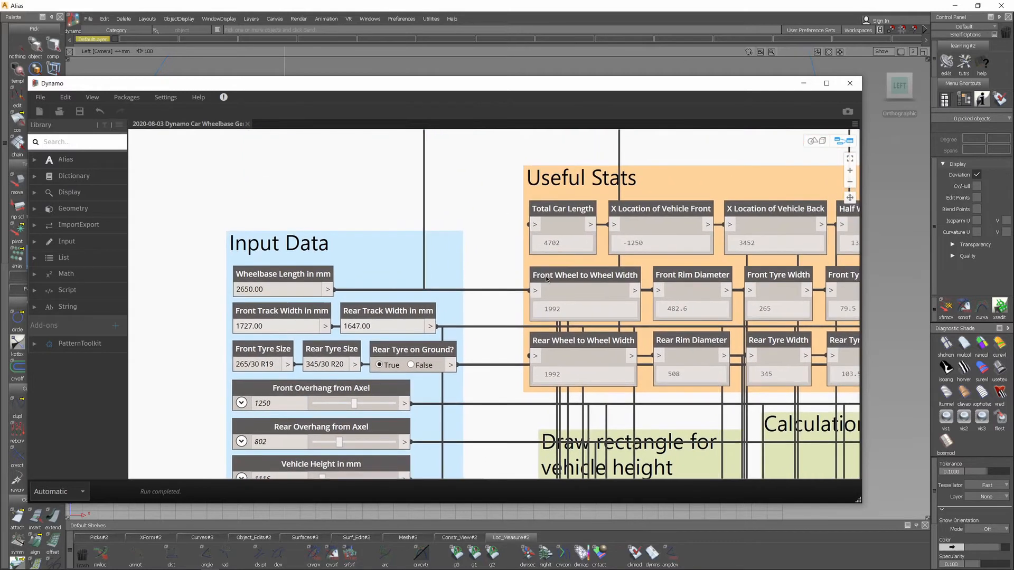
middle_click_drag(728, 344, 442, 325)
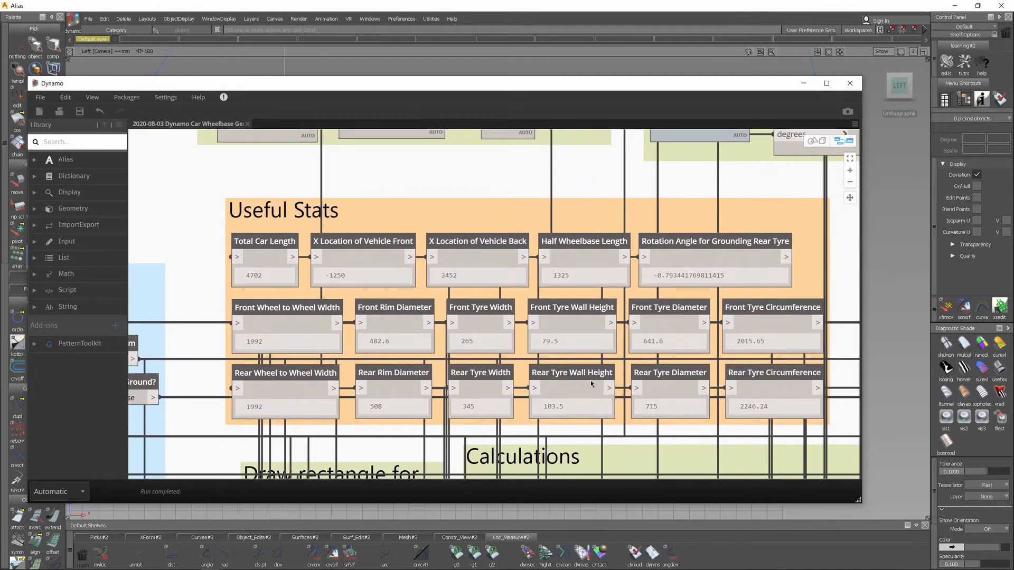
middle_click_drag(591, 384, 542, 393)
left_click(650, 274)
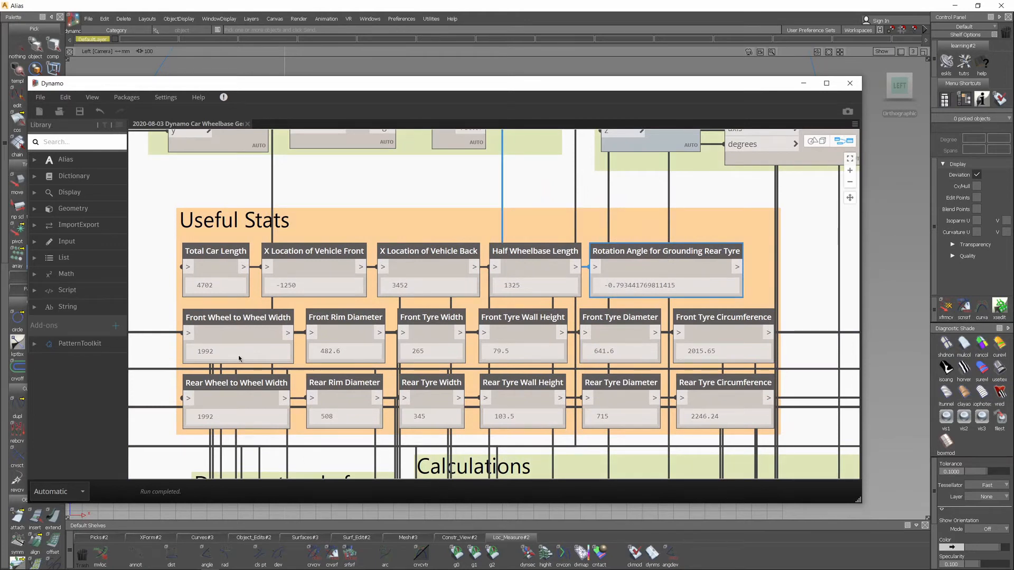
middle_click_drag(207, 354, 611, 247)
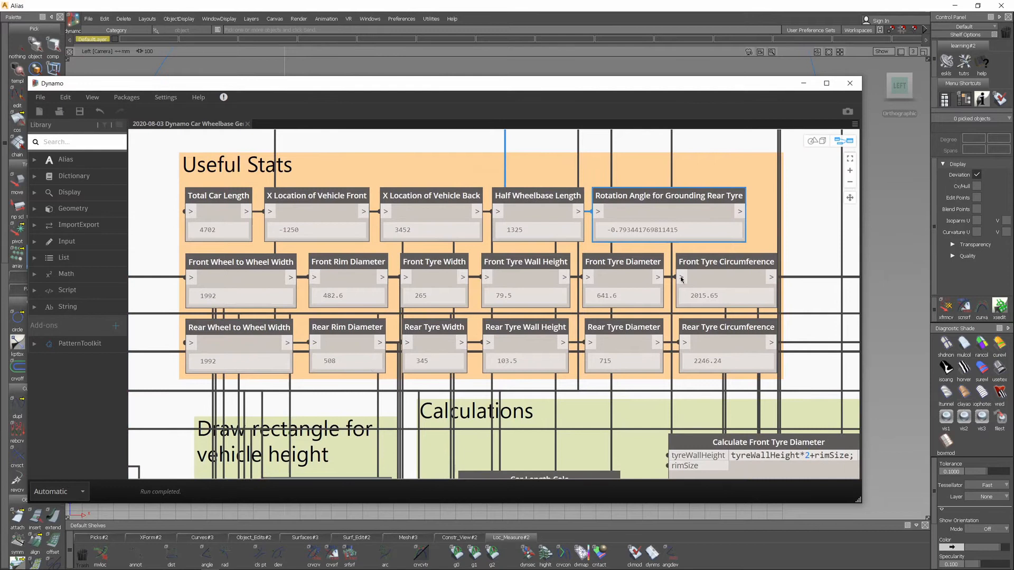
middle_click_drag(789, 265, 645, 292)
left_click(739, 294)
Examine the Additional Geometry for STL Export group, including its import and export notes and the Golden Spiral and Wheel Arch Gap nodes.
scroll(788, 323, "down", 6)
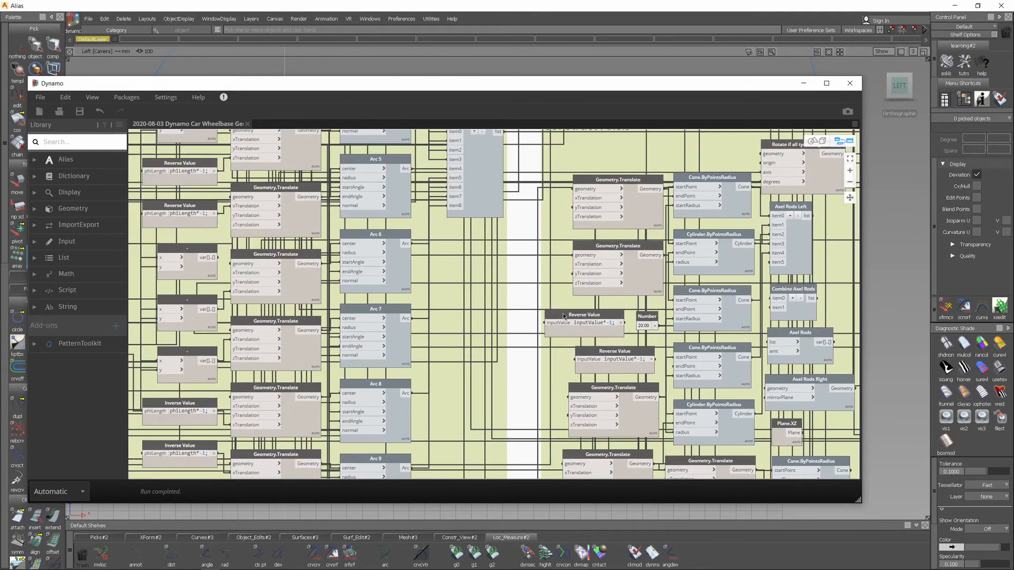
middle_click_drag(790, 326, 444, 311)
middle_click_drag(738, 340, 625, 347)
middle_click_drag(854, 271, 590, 307)
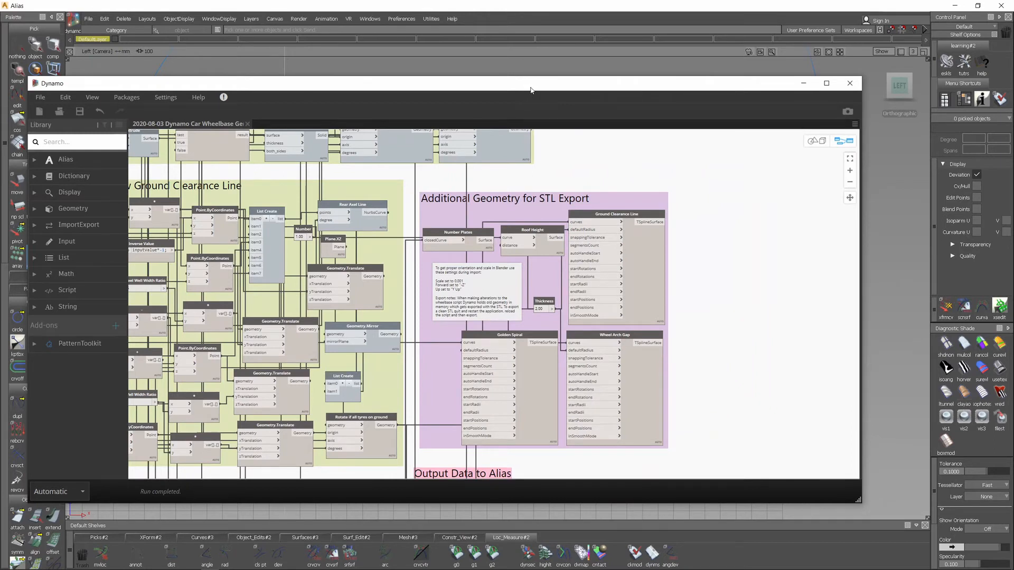
left_click_drag(533, 88, 614, 126)
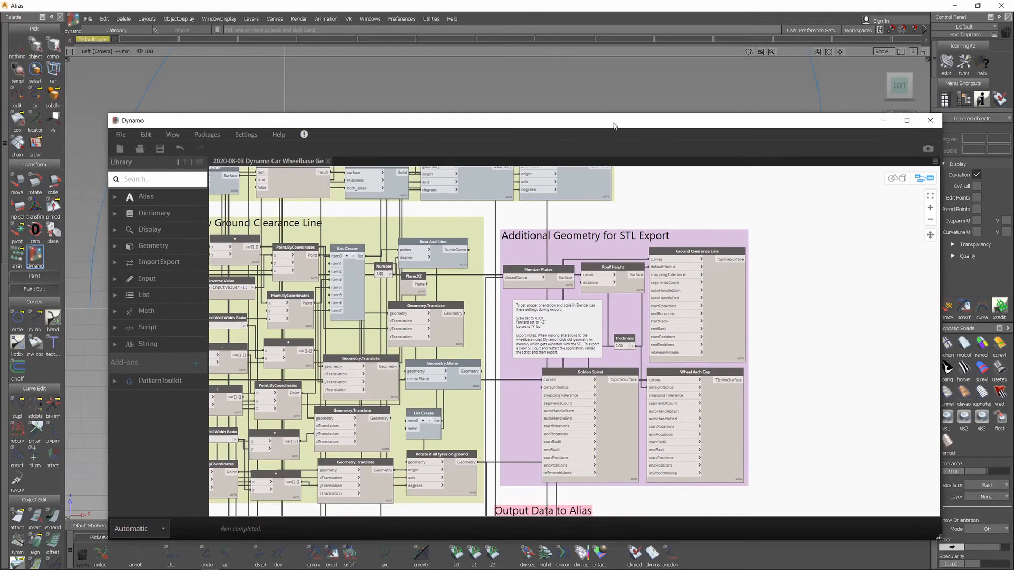
middle_click_drag(796, 395, 783, 400)
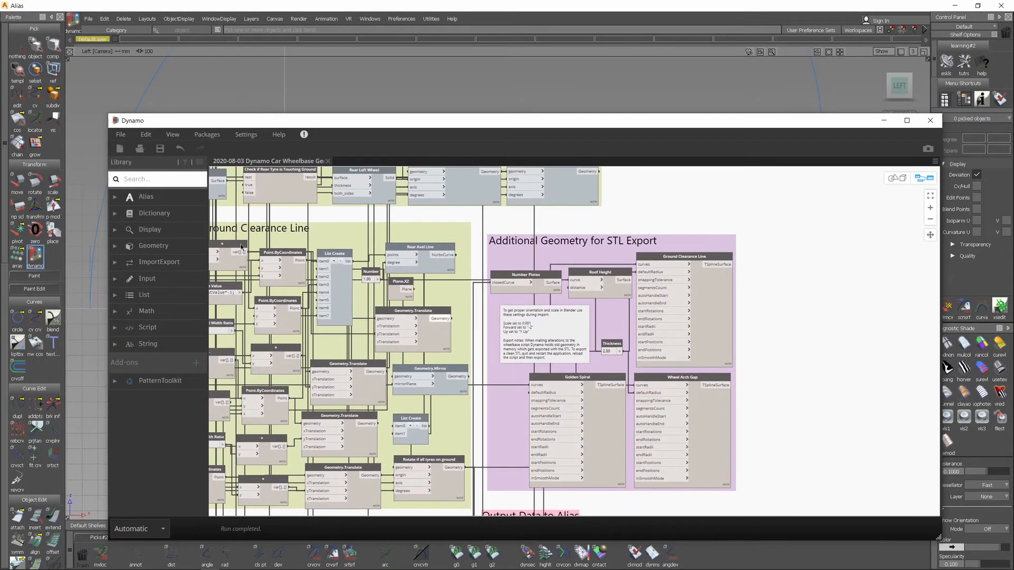
Locate the Export Model to STL command, and clear the Dynamo window from the Alias viewport to view the wheel package in perspective.
left_click(120, 135)
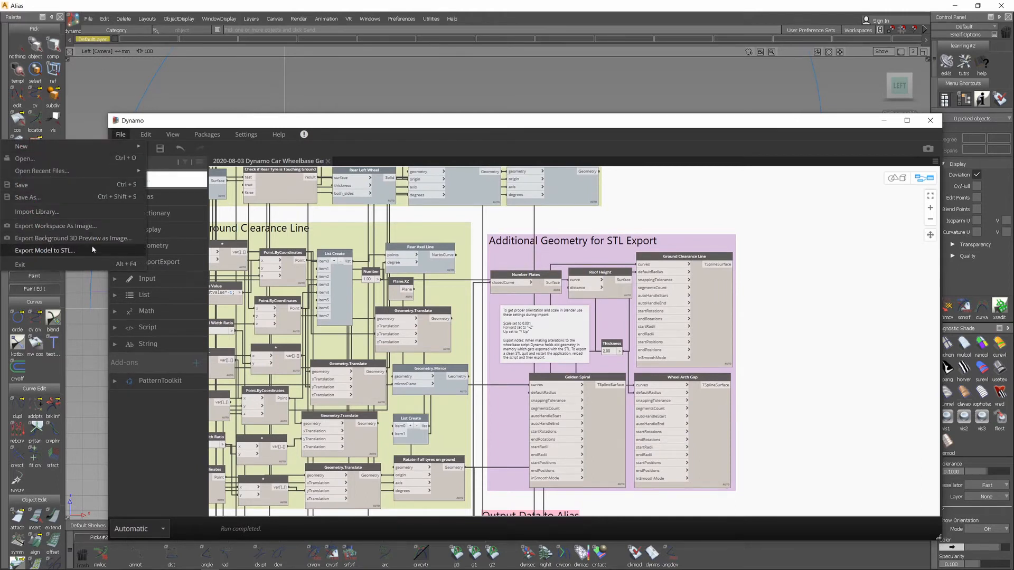
left_click(723, 127)
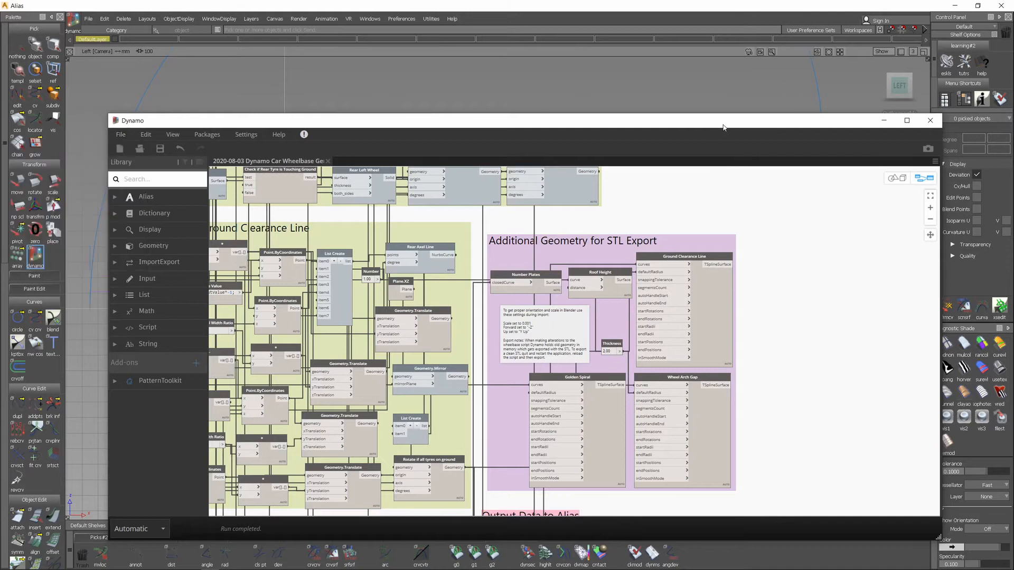
left_click_drag(720, 128, 710, 443)
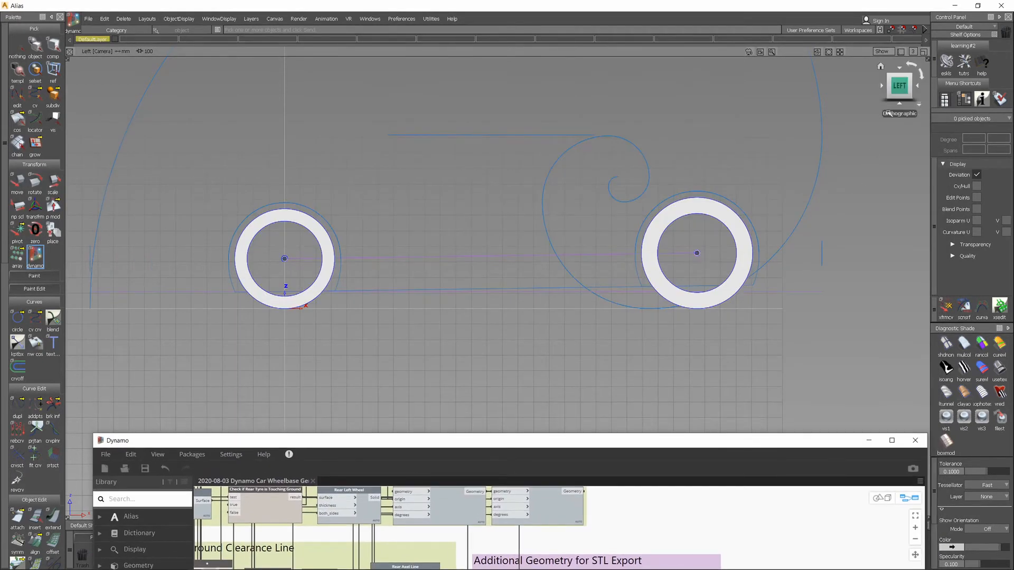
left_click(900, 87)
left_click_drag(902, 83, 910, 122)
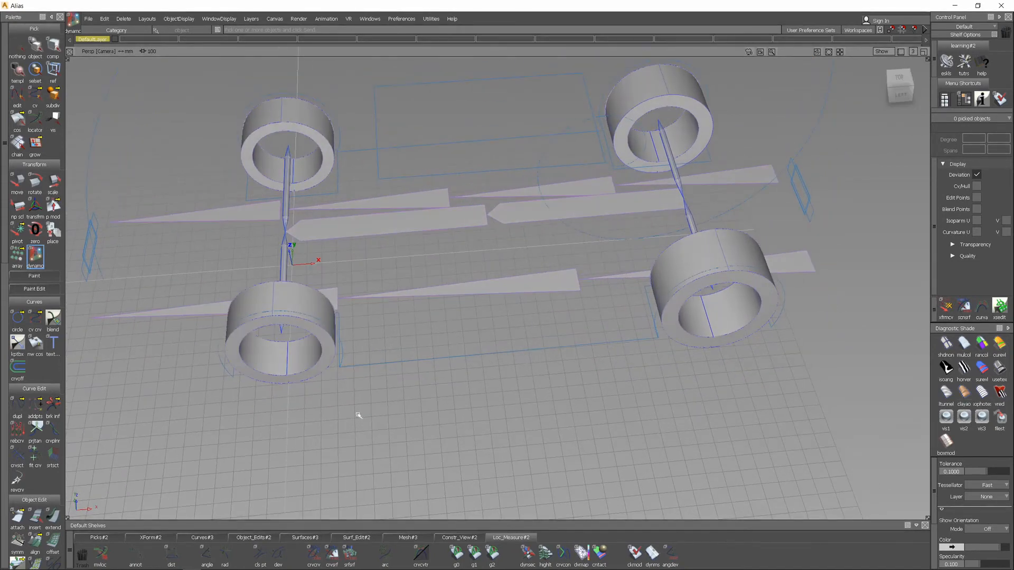
left_click(902, 85)
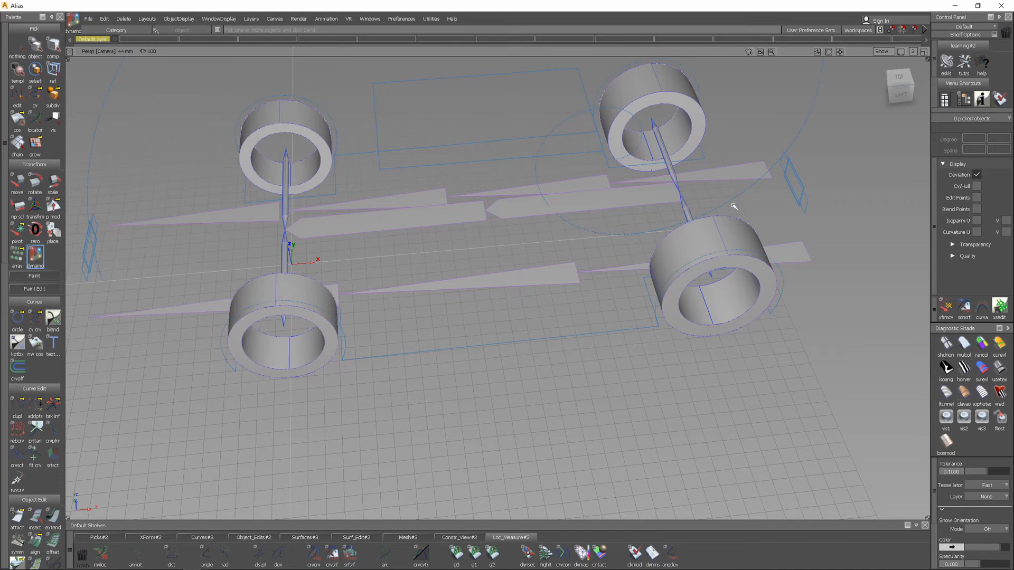
Return to the Dynamo graph and bring the STL export group and the Output Data to Alias group into view.
mouse_move(475, 569)
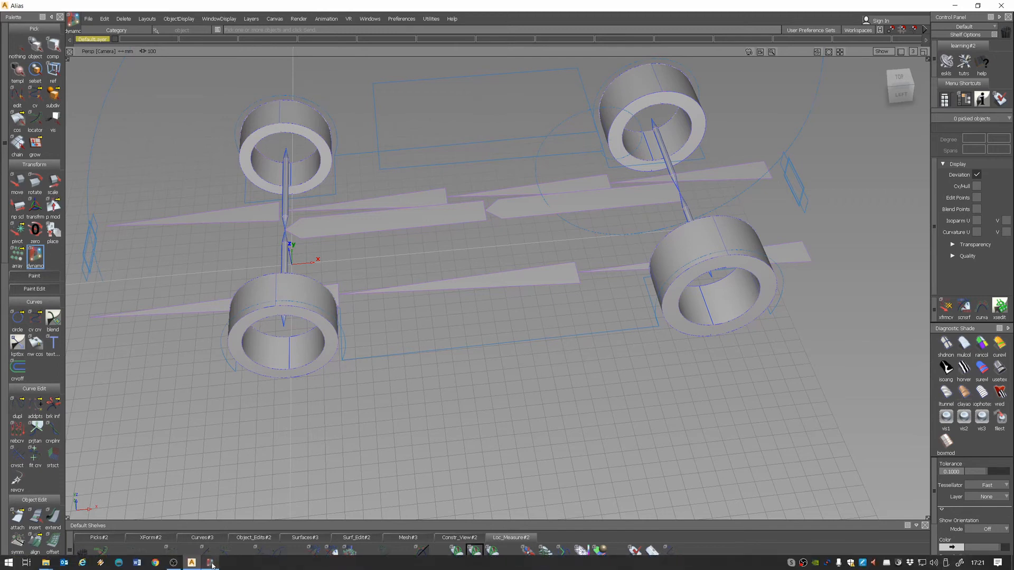
left_click(210, 563)
left_click_drag(505, 443, 551, 120)
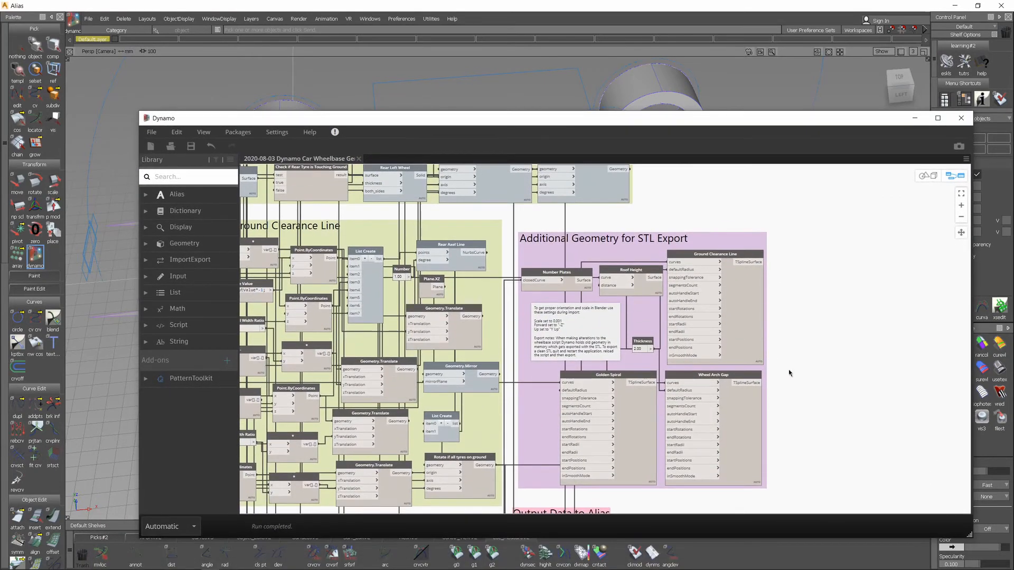
middle_click_drag(551, 402, 600, 305)
middle_click_drag(684, 310, 649, 307)
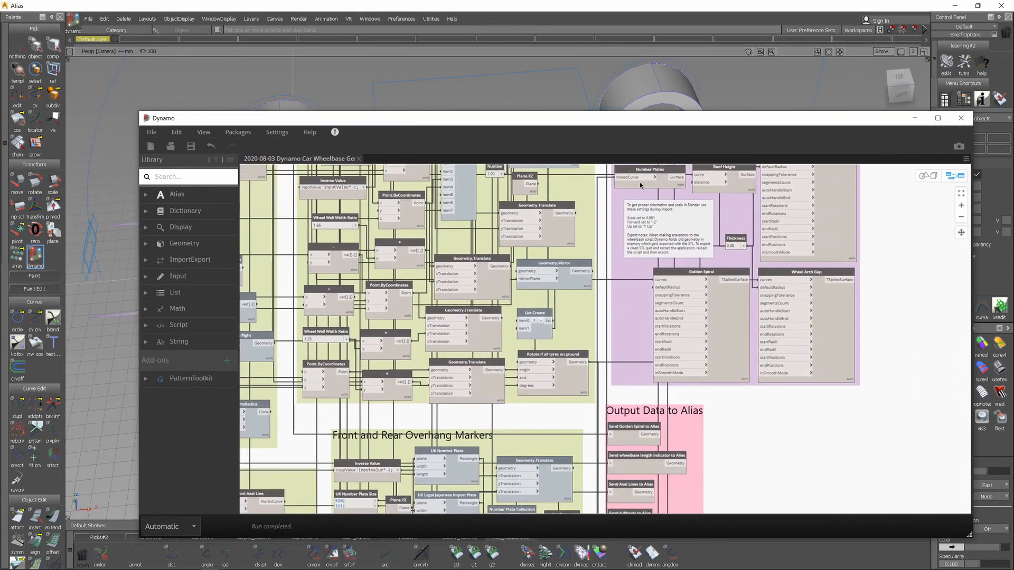
Compare the Additional Geometry for STL Export group with the wheels and curves of the Alias model by shifting the Dynamo window.
left_click_drag(660, 118, 537, 254)
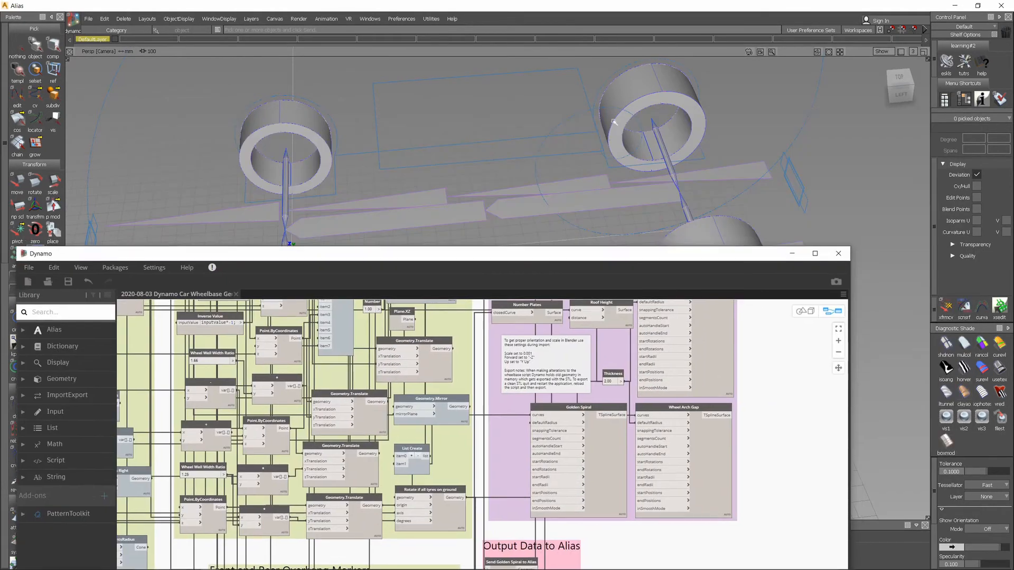
left_click_drag(619, 255, 670, 140)
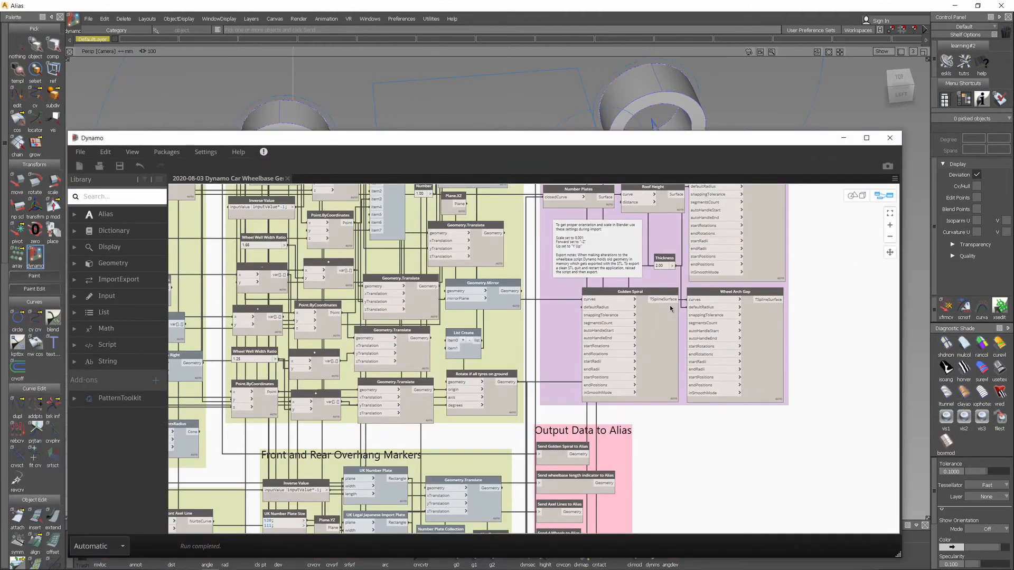
middle_click_drag(569, 288, 511, 386)
left_click_drag(567, 144, 560, 257)
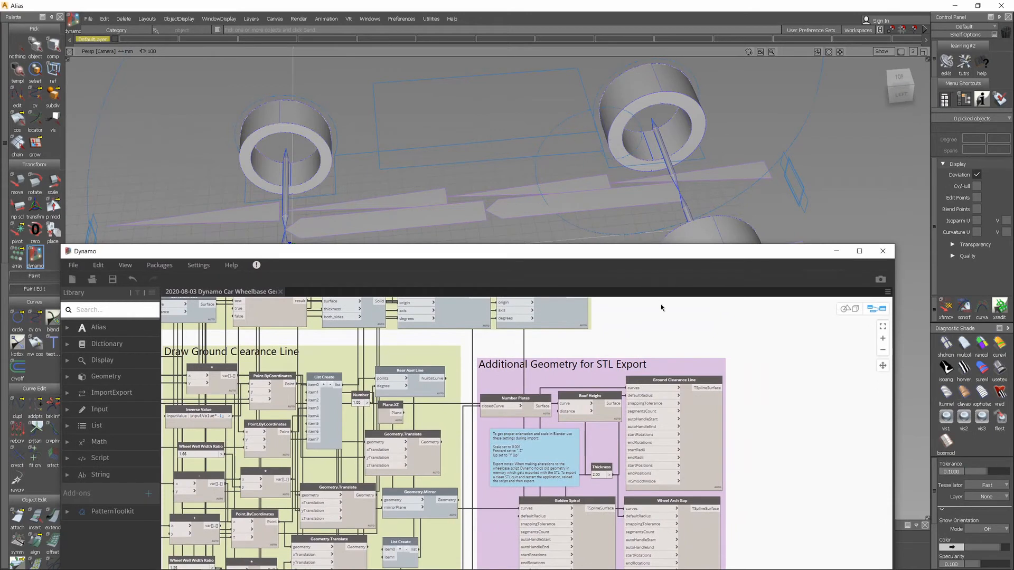
left_click_drag(744, 253, 742, 136)
Read the STL export group's note on Blender import scale and orientation and on exporting a clean STL.
scroll(715, 397, "up", 3)
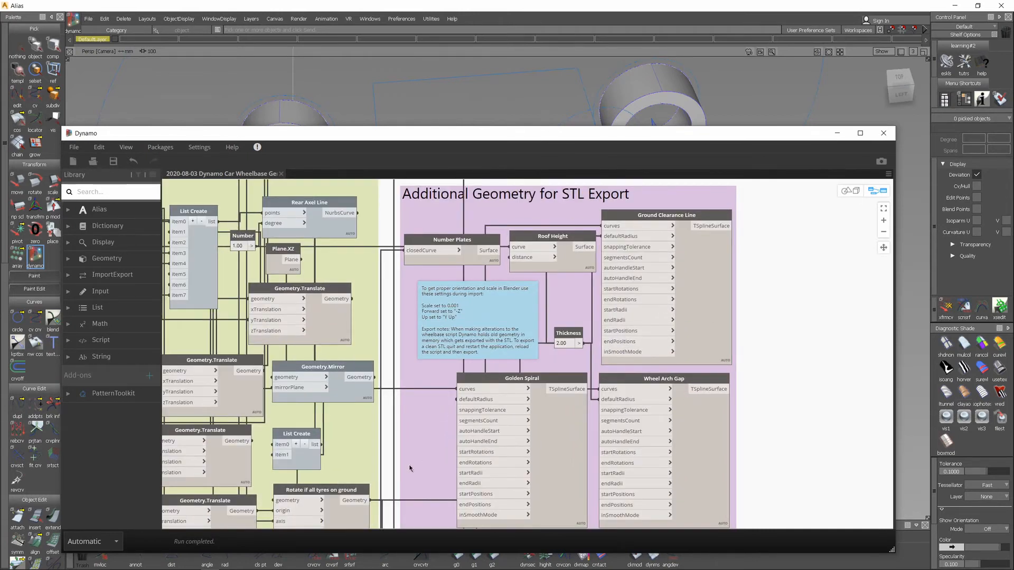
left_click(783, 358)
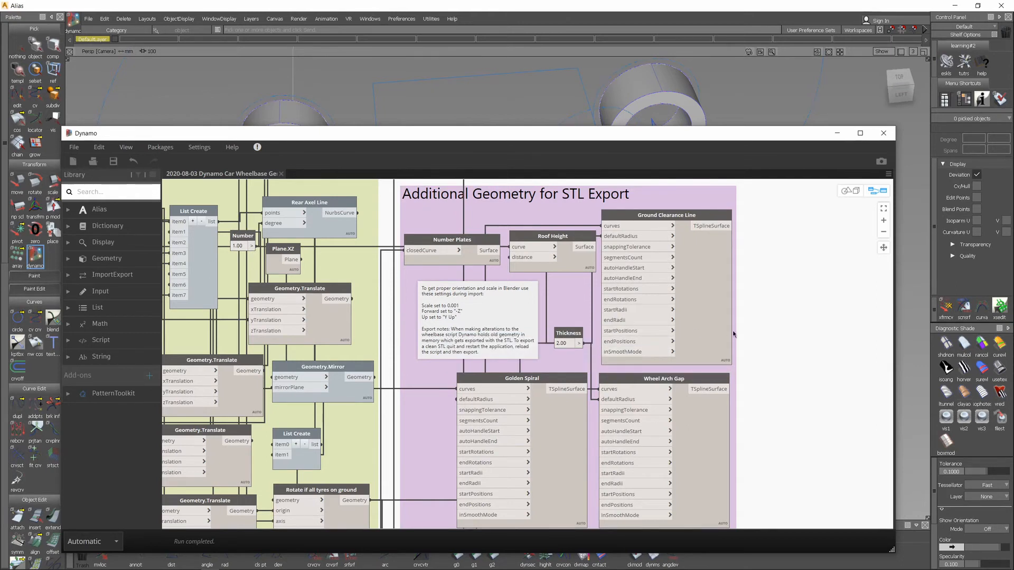
left_click_drag(596, 138, 604, 108)
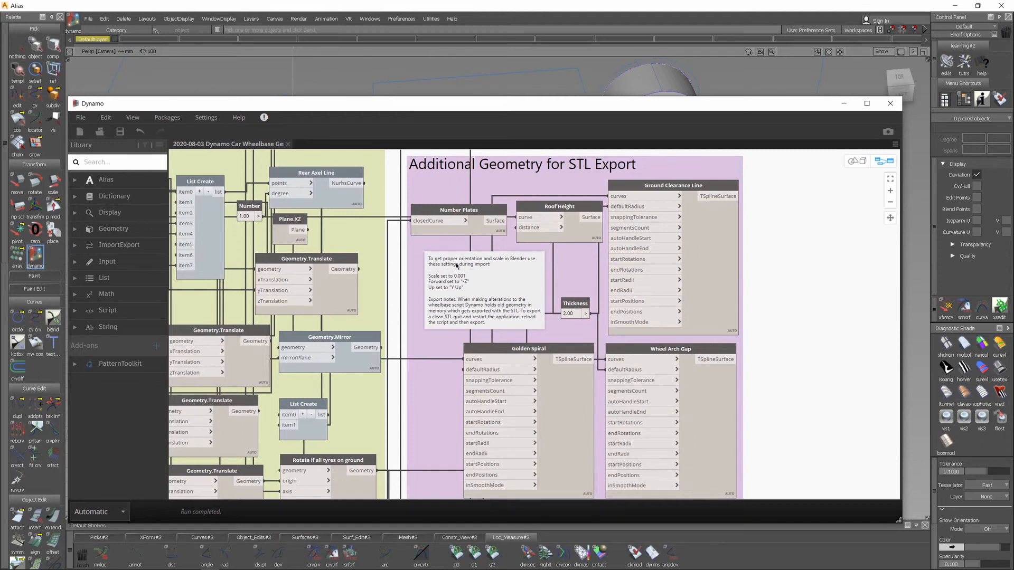
scroll(450, 274, "up", 5)
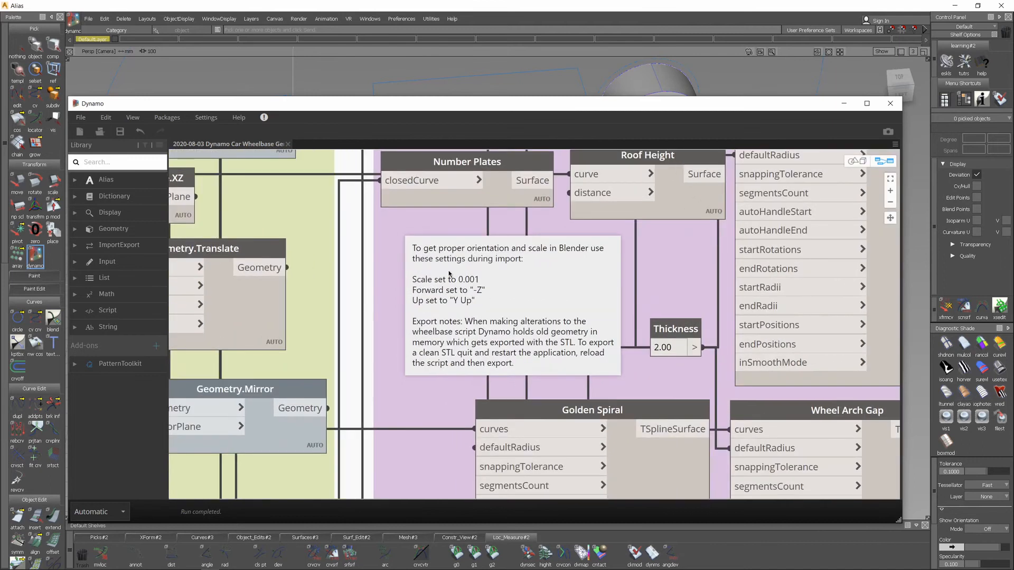
scroll(516, 233, "up", 1)
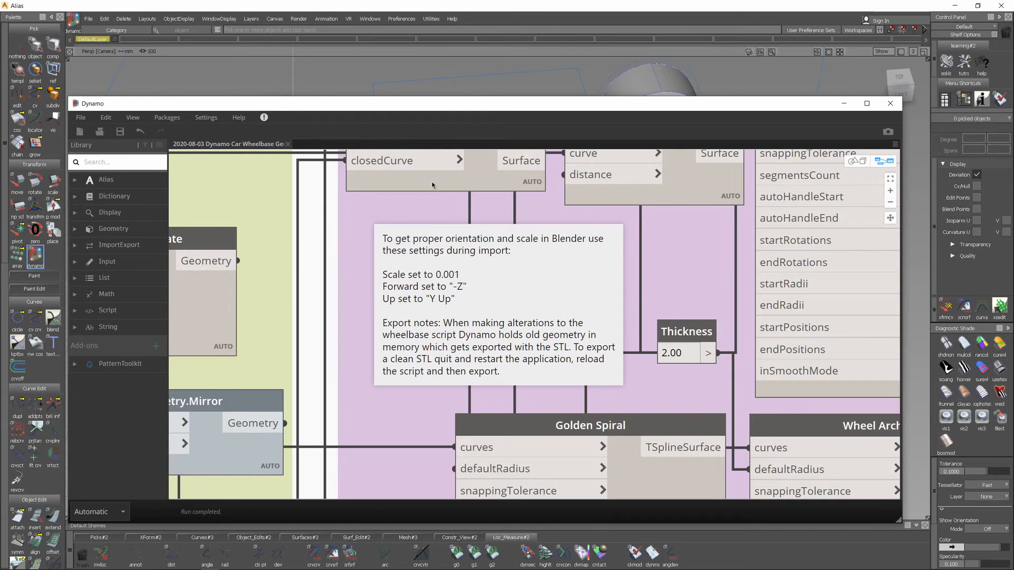
Move the Dynamo window off the model and inspect the front wheels and axle up close and the whole package from above.
left_click_drag(455, 112, 627, 384)
scroll(689, 250, "down", 3)
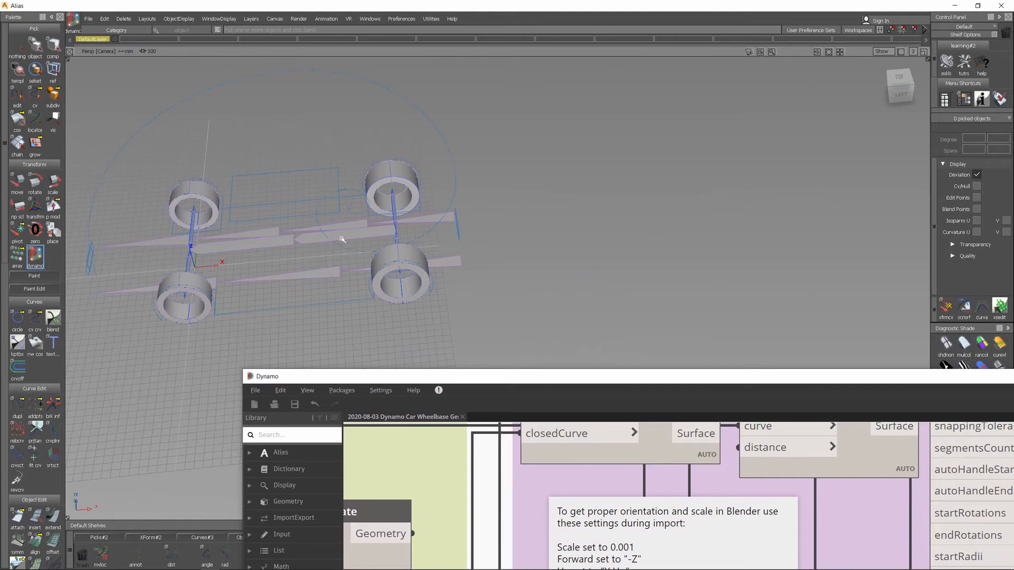
left_click(270, 243)
middle_click_drag(269, 243, 591, 259, "alt+shift")
left_click_drag(531, 294, 518, 271, "alt+shift")
mouse_move(518, 271)
right_mouse_down("alt+shift")
mouse_move(470, 253)
mouse_move(521, 257)
right_mouse_up("alt+shift")
left_click_drag(595, 258, 580, 334, "alt+shift")
middle_click_drag(579, 335, 500, 387, "alt+shift")
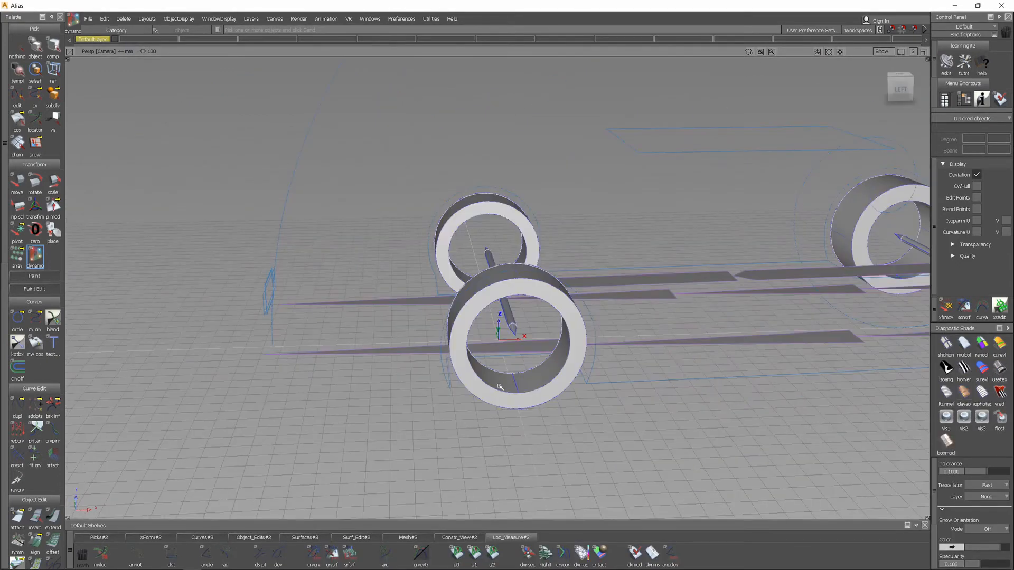
left_click_drag(612, 266, 596, 223, "alt+shift")
left_click_drag(596, 224, 598, 231, "alt+shift")
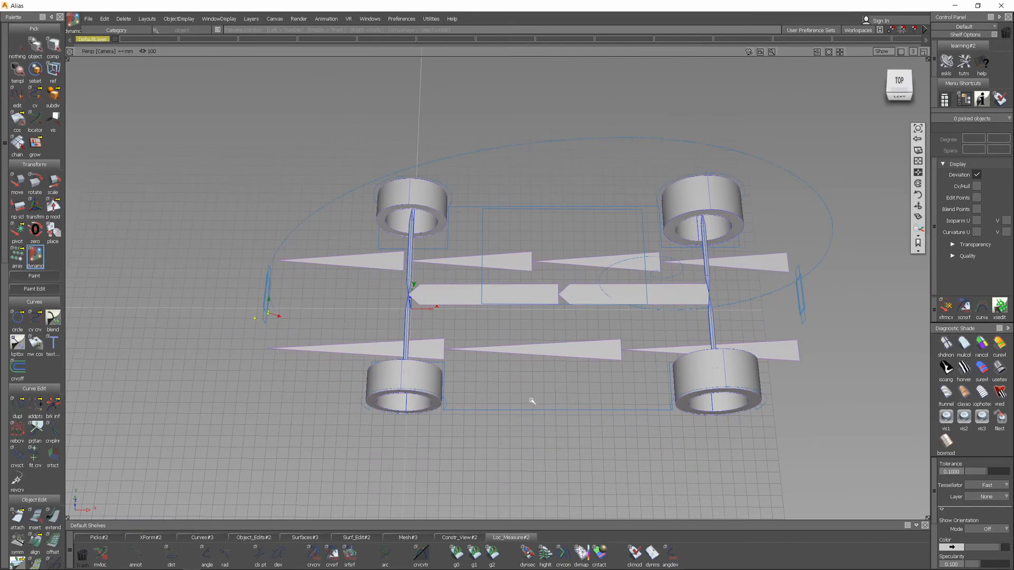
Inspect a front wheel and its wheel arch gap from the side, ending on a raised perspective of all four wheels.
left_click_drag(532, 401, 549, 298, "alt+shift")
left_click_drag(446, 351, 475, 296, "alt+shift")
middle_click_drag(441, 297, 462, 276, "alt+shift")
right_click_drag(461, 275, 621, 302, "alt+shift")
middle_click_drag(622, 302, 389, 315, "alt+shift")
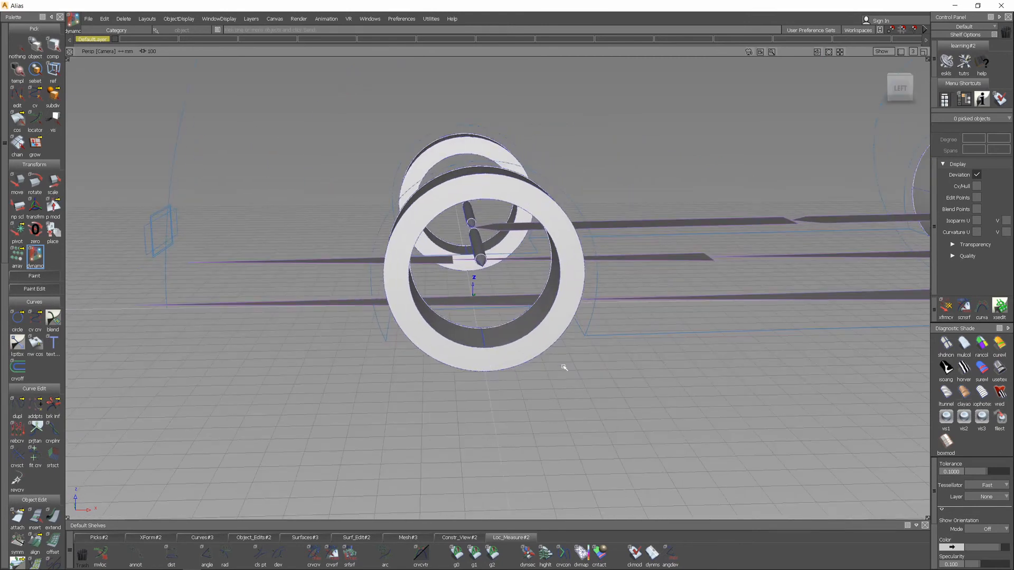
key("ctrl+alt+l")
mouse_move(546, 569)
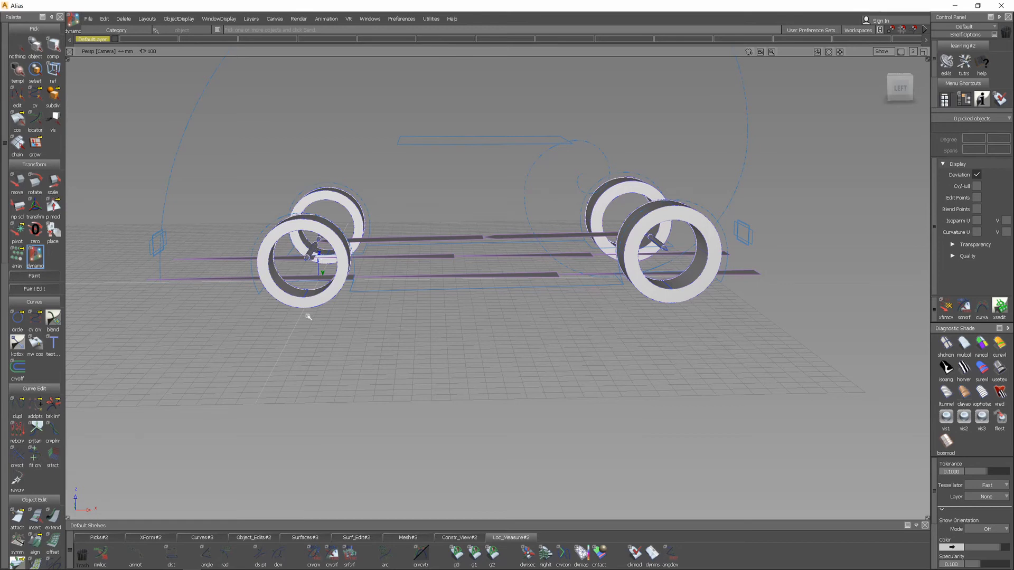
left_click_drag(418, 206, 536, 222, "alt+shift")
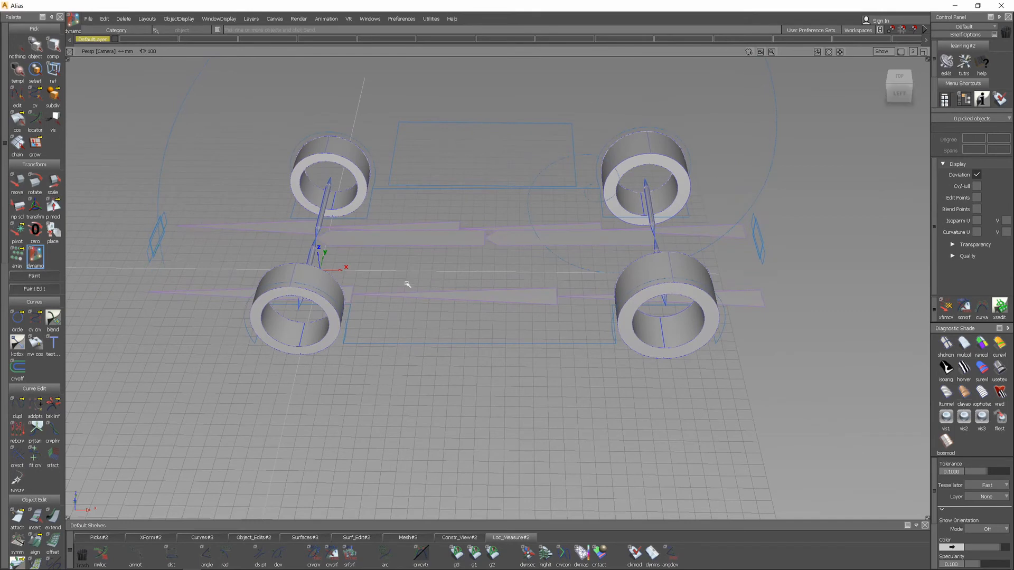
Bring the Dynamo graph back in front of the model and show the export group together with its neighbouring node groups.
mouse_move(245, 567)
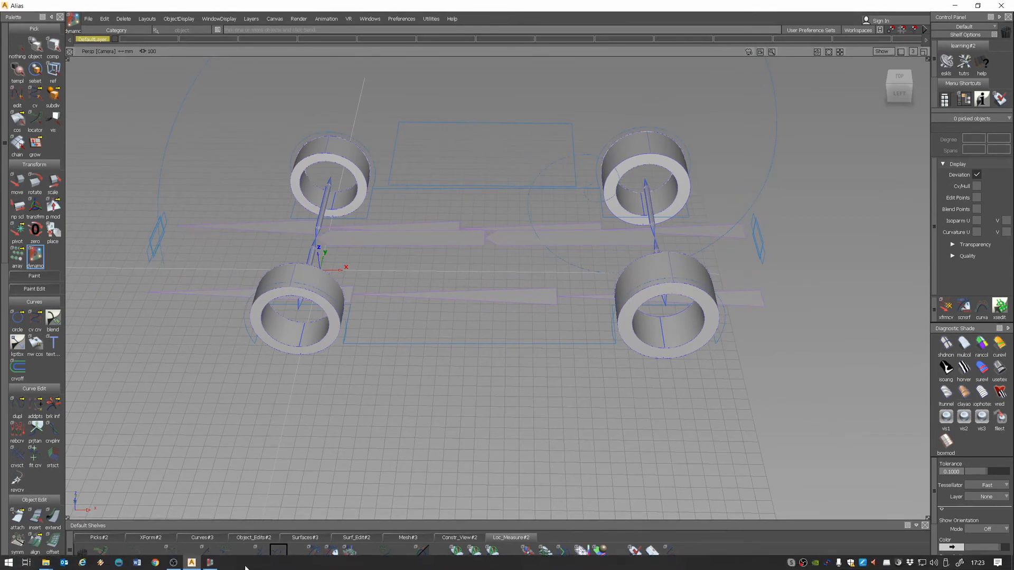
left_click(210, 562)
left_click_drag(682, 377, 561, 125)
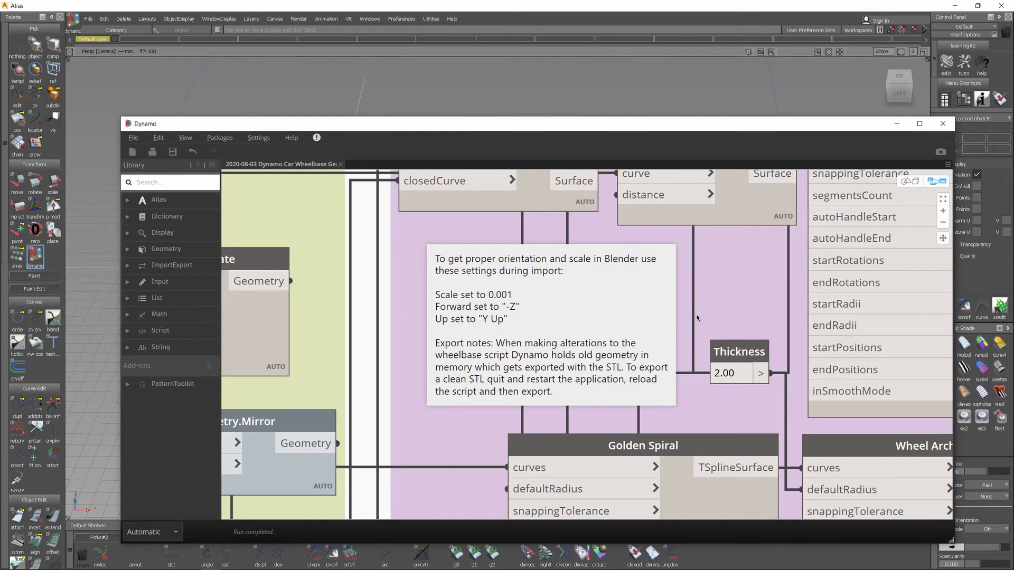
scroll(697, 317, "down", 10)
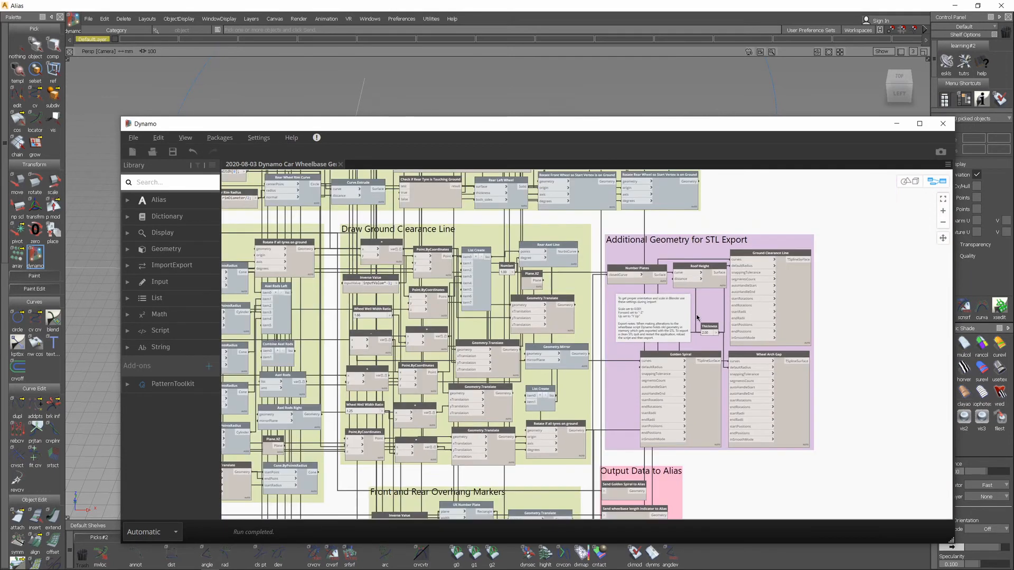
scroll(697, 317, "down", 4)
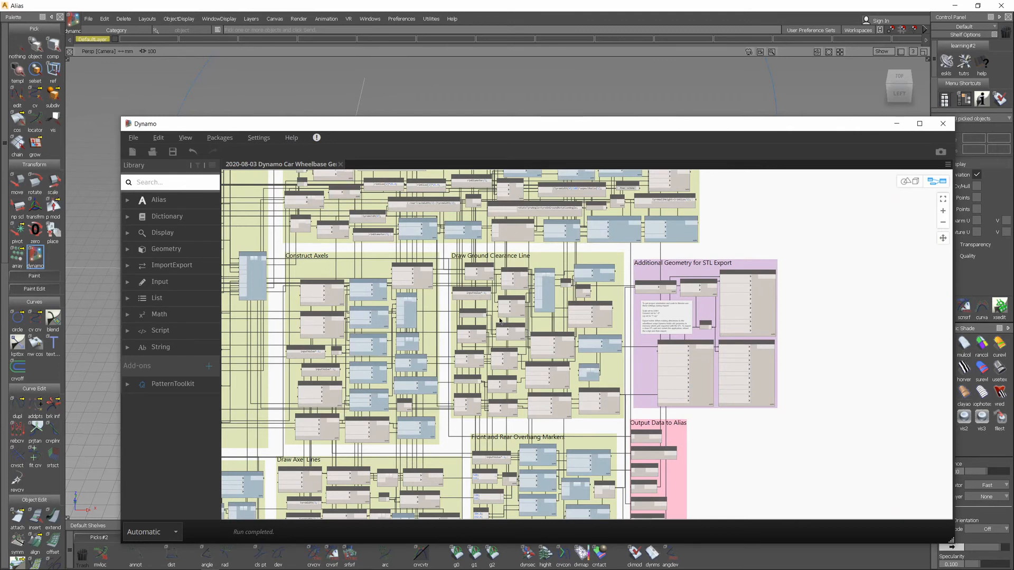
Shift the Dynamo window up and down to compare the node groups with the wheel package in the Alias viewport.
left_click_drag(444, 122, 600, 350)
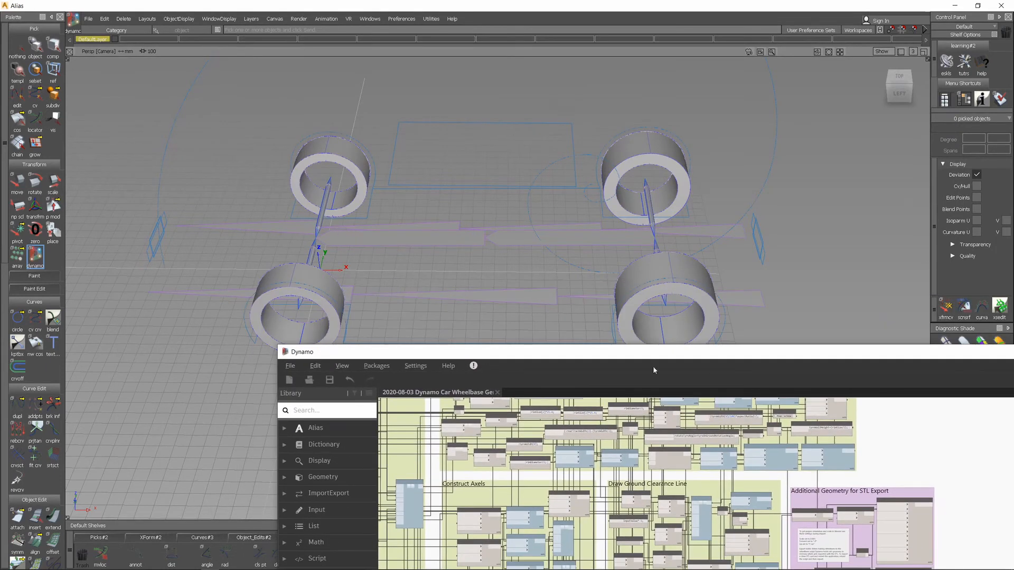
left_click_drag(658, 349, 574, 152)
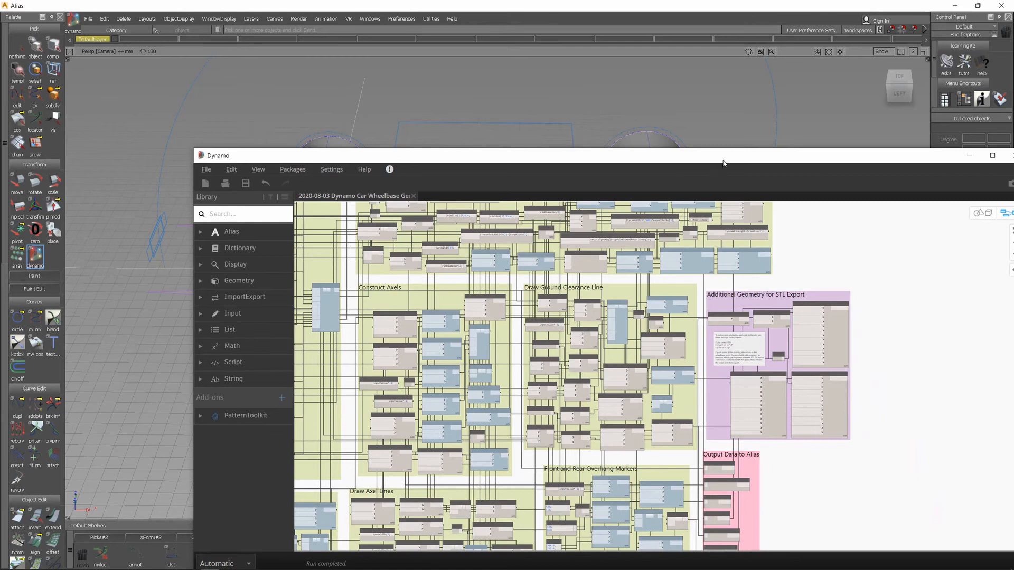
left_click_drag(723, 160, 683, 317)
left_click(900, 94)
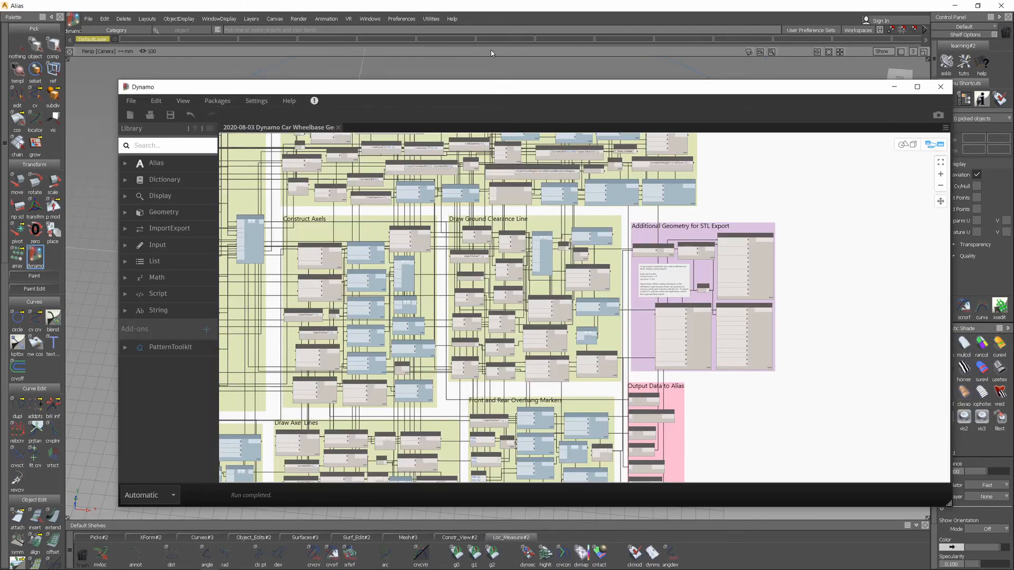
Enlarge the Dynamo window to nearly fill the screen so that more of the node groups fit in view.
left_click_drag(489, 87, 428, 8)
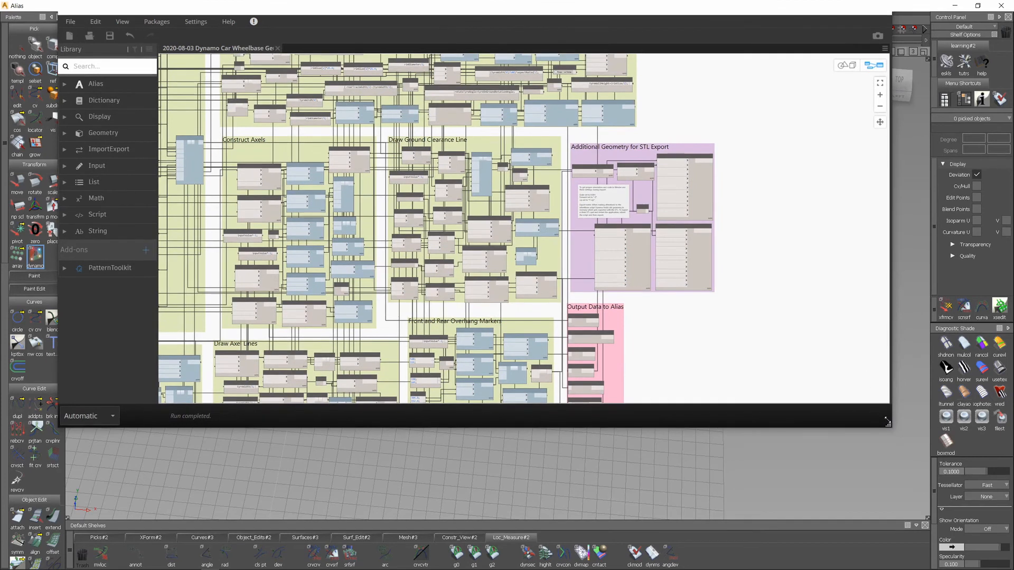
left_click_drag(910, 476, 933, 547)
left_click_drag(933, 428, 969, 563)
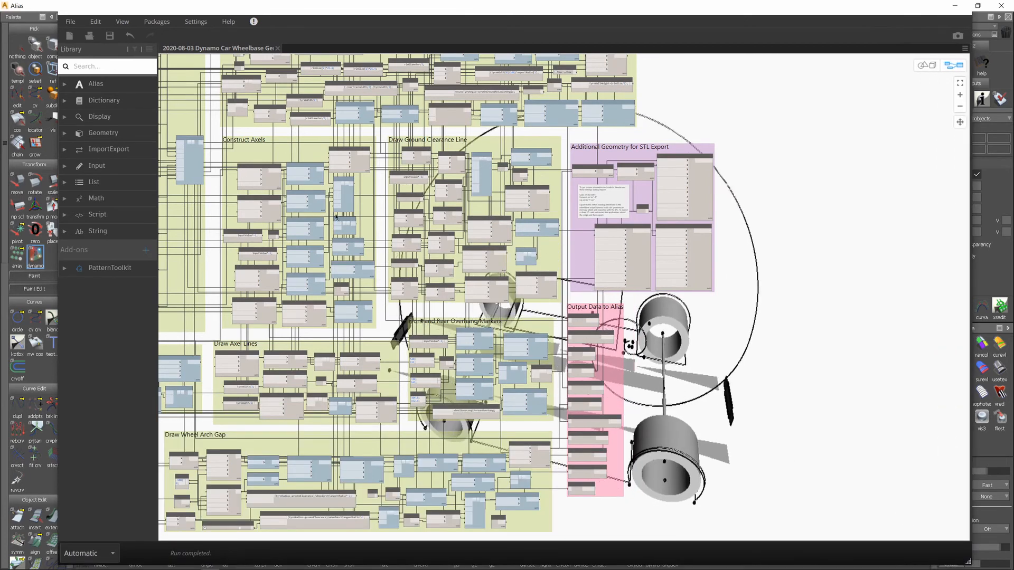
Examine the geometry groups of the graph, from Draw Golden Spiral and Useful Stats to Construct Axels and the division markers.
middle_click_drag(442, 267, 744, 398)
middle_click_drag(617, 334, 705, 323)
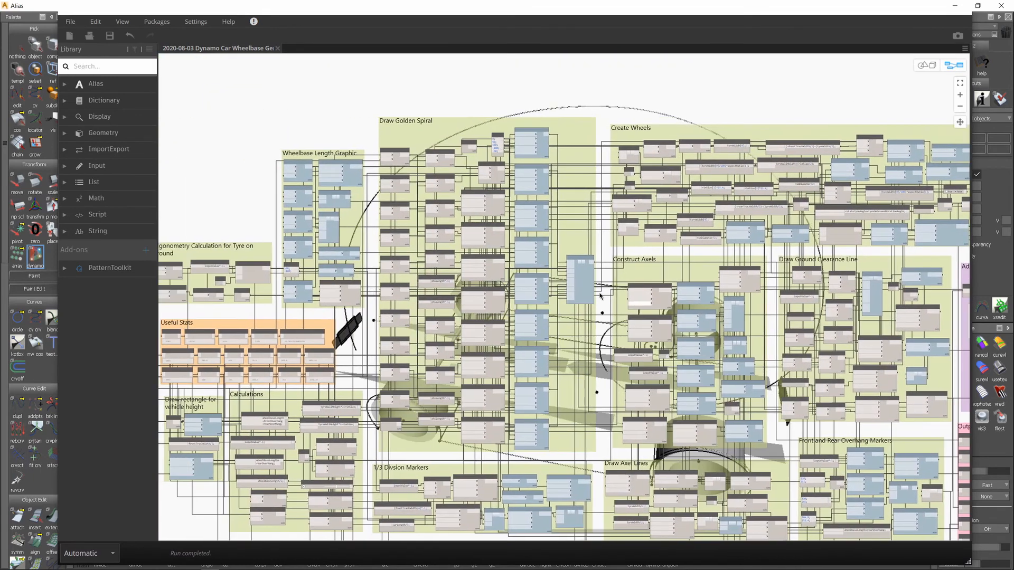
middle_click_drag(582, 348, 562, 250)
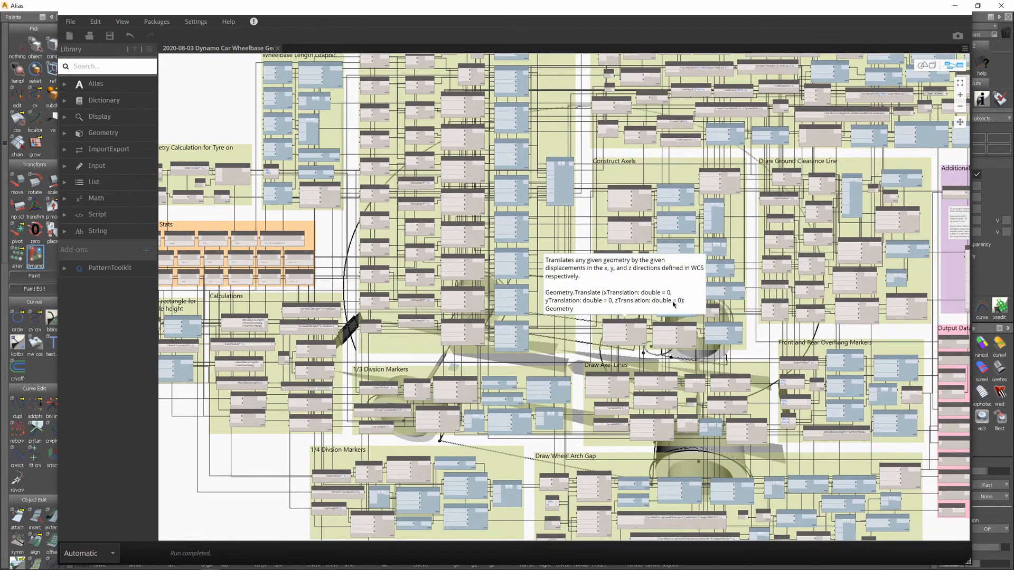
scroll(667, 305, "up", 1)
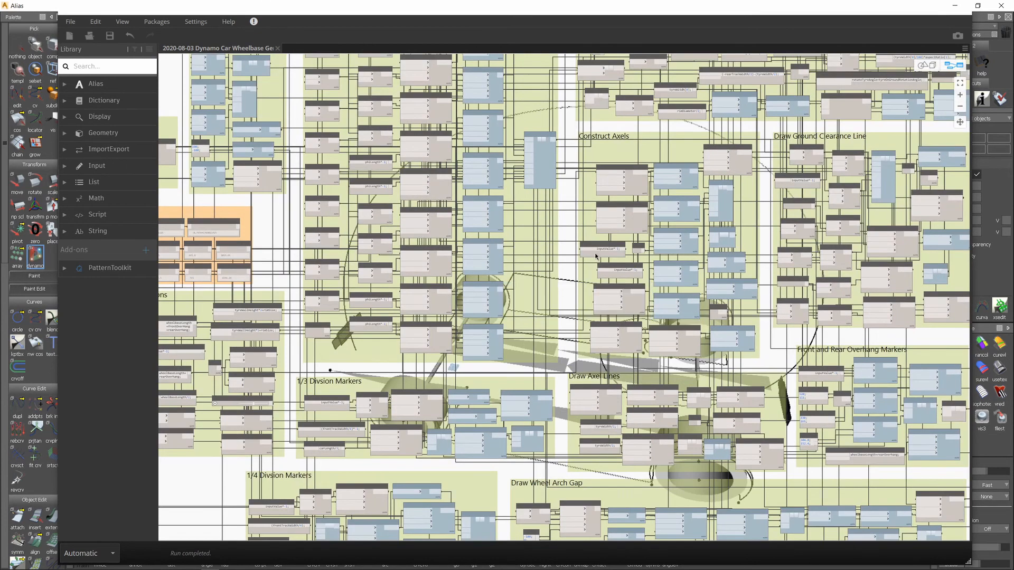
scroll(583, 268, "up", 1)
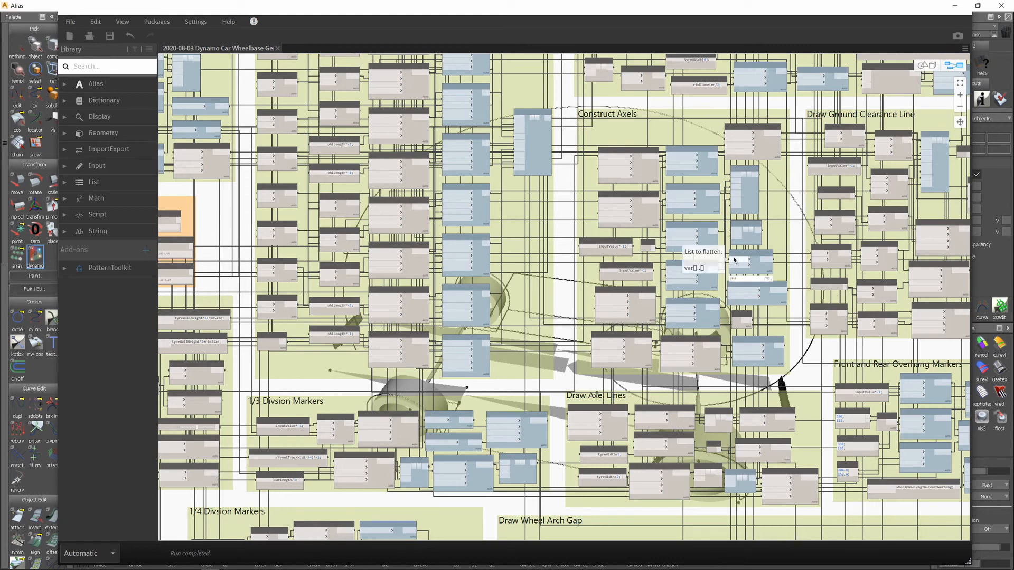
Change the graph's connector type to Curves.
scroll(733, 258, "up", 1)
middle_click_drag(781, 145, 685, 264)
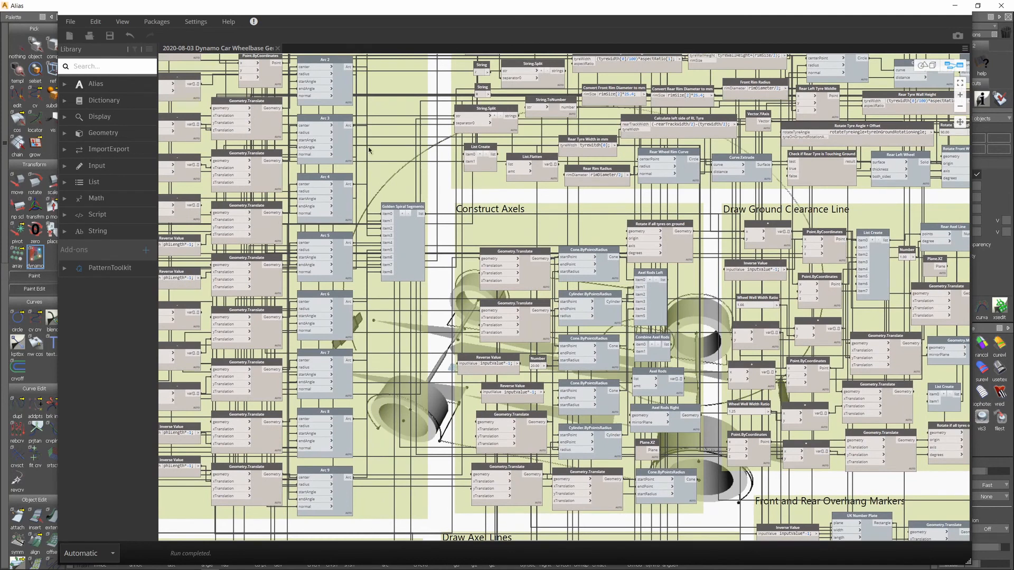
left_click(124, 22)
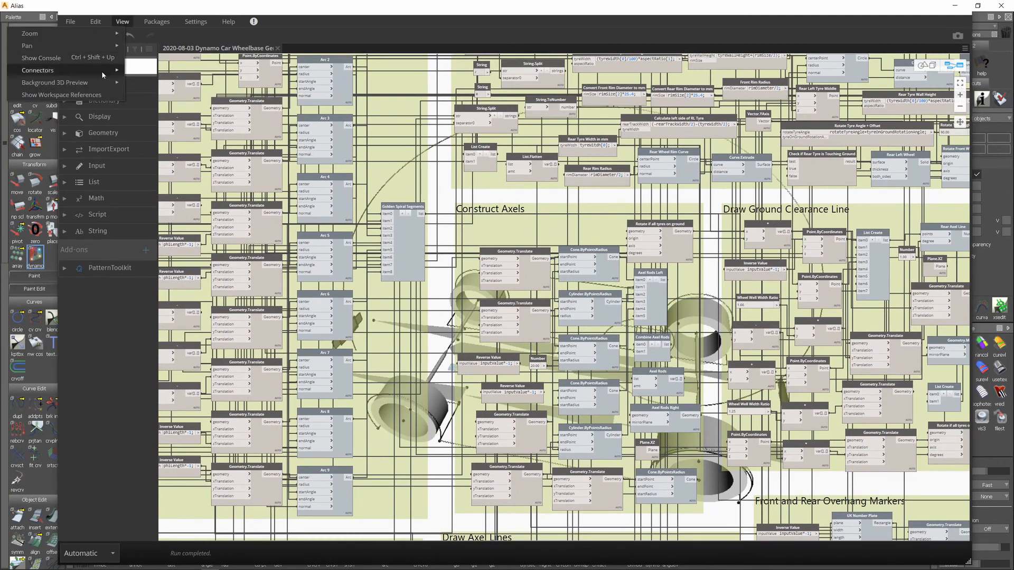
mouse_move(102, 71)
mouse_move(173, 75)
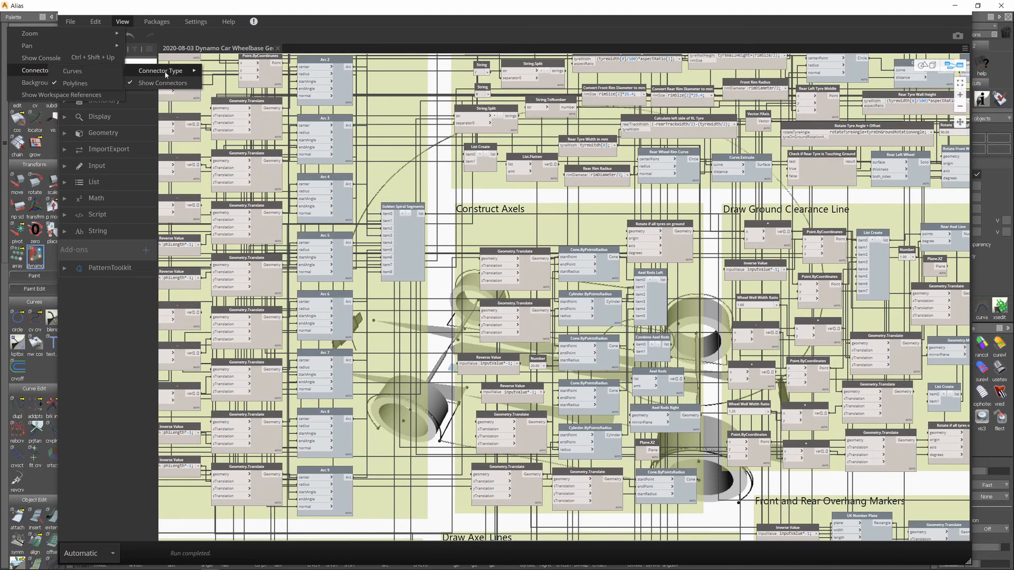
left_click(87, 72)
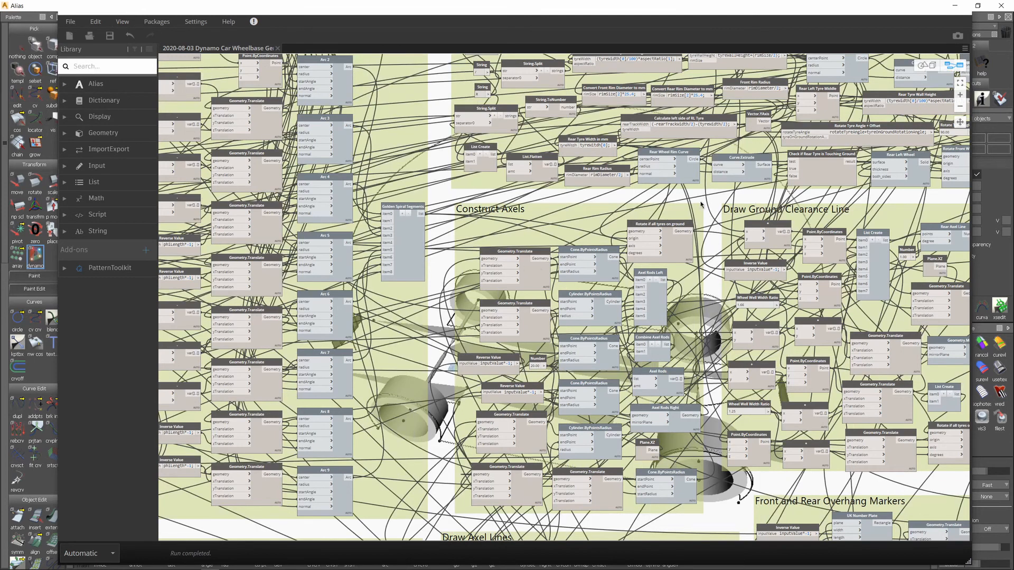
Inspect the curved connectors around the Draw Golden Spiral group and select the Arc 2 node to highlight its connections.
mouse_move(351, 154)
middle_mouse_down()
mouse_move(430, 226)
mouse_move(498, 256)
middle_mouse_up()
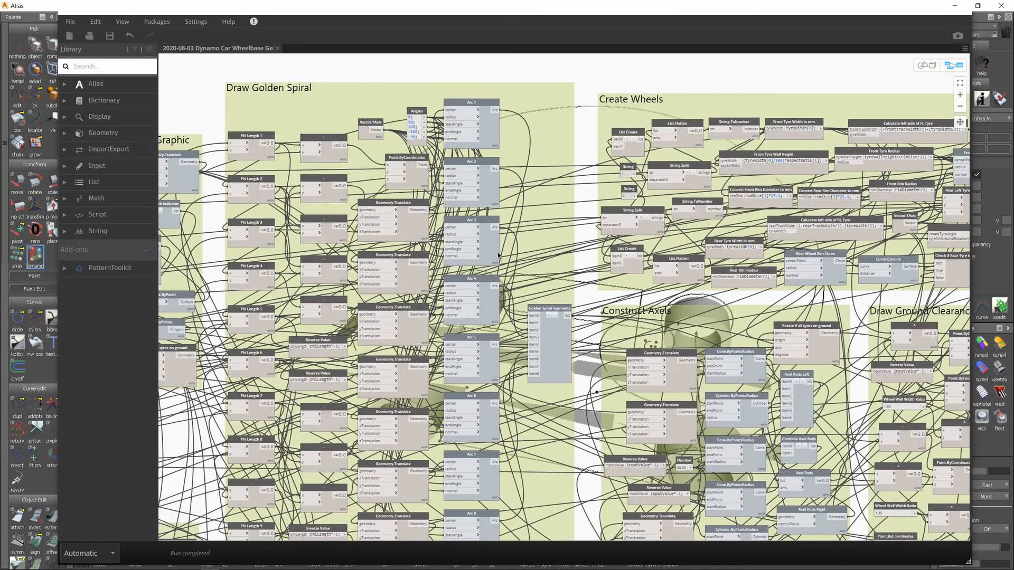
scroll(482, 205, "up", 1)
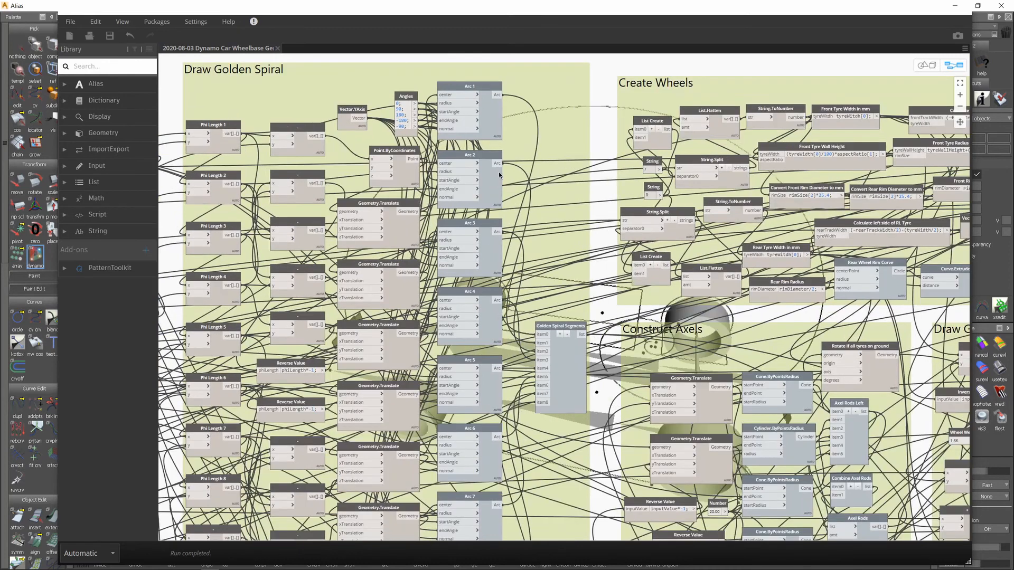
left_click(482, 152)
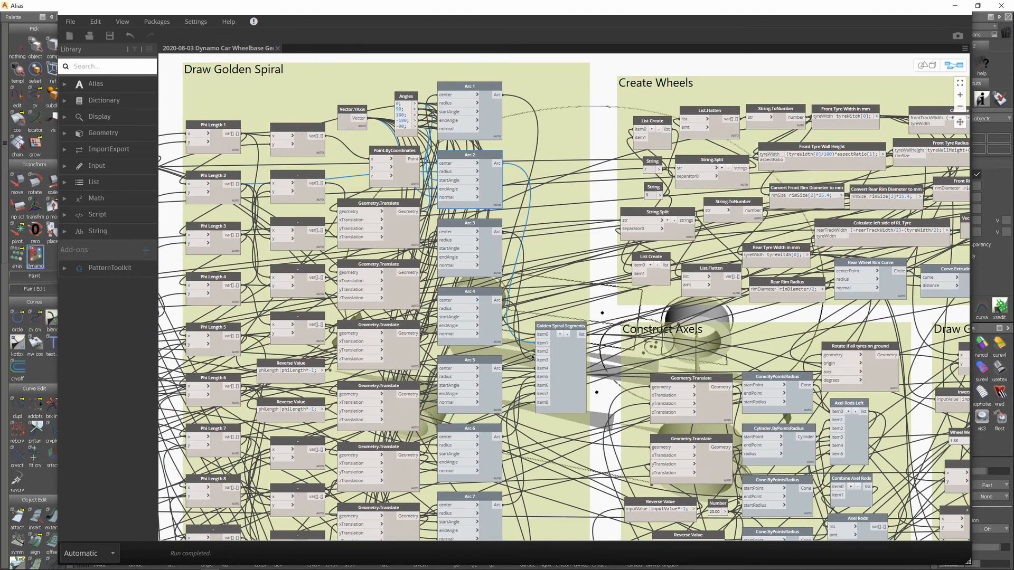
Set the graph's connector type back to Polylines.
left_click(122, 21)
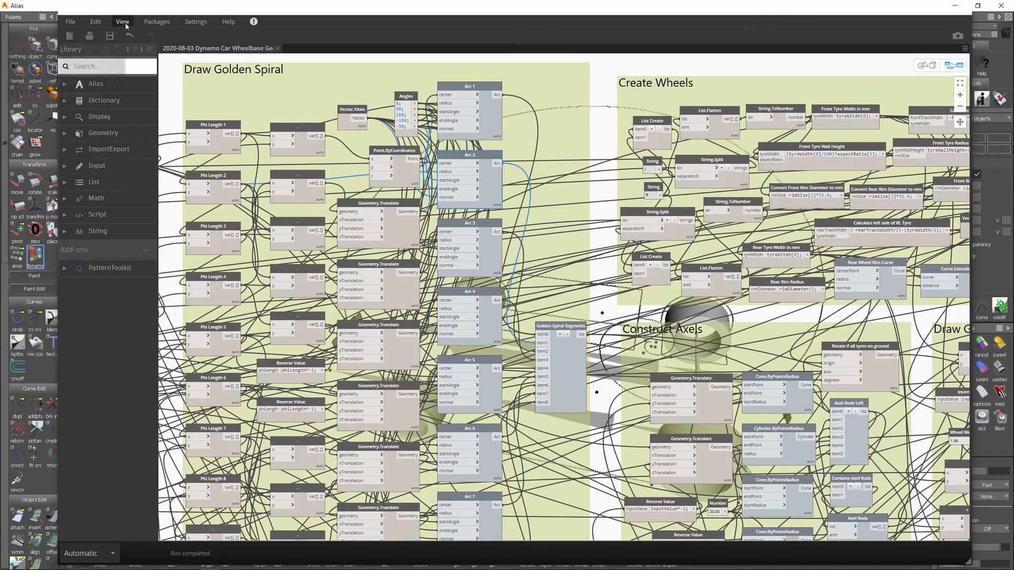
mouse_move(123, 46)
mouse_move(111, 71)
mouse_move(147, 70)
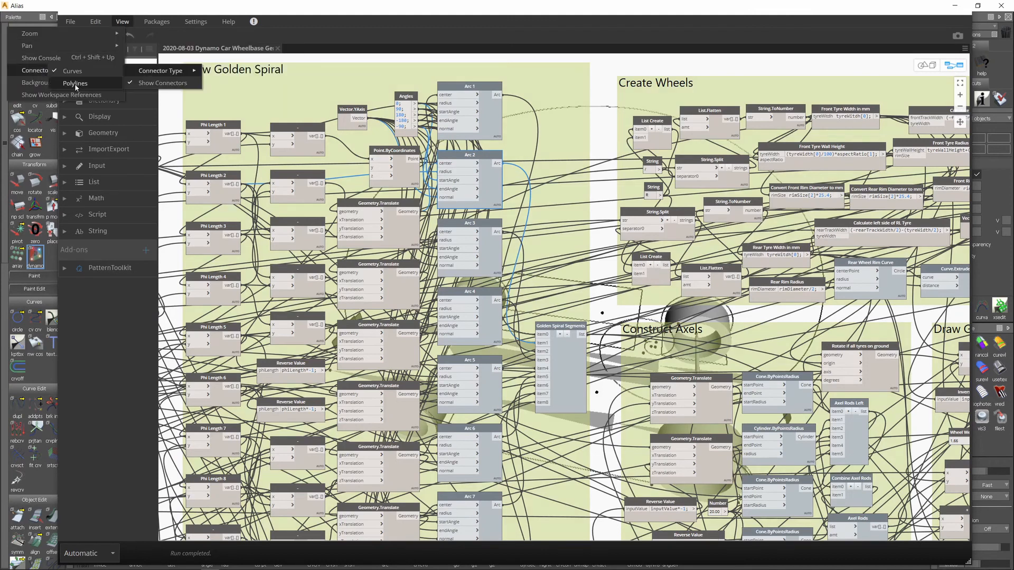
left_click(74, 84)
Examine the graph from Construct Axels back through Draw Golden Spiral to the Input Data and Useful Stats groups.
middle_click_drag(872, 316, 572, 178)
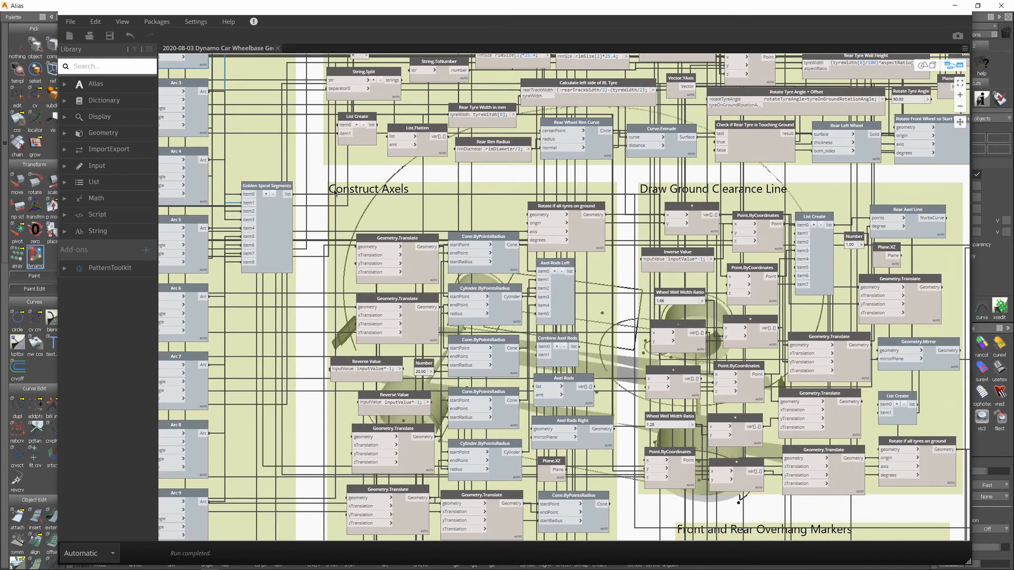
mouse_move(335, 193)
middle_mouse_down()
mouse_move(675, 313)
mouse_move(743, 355)
middle_mouse_up()
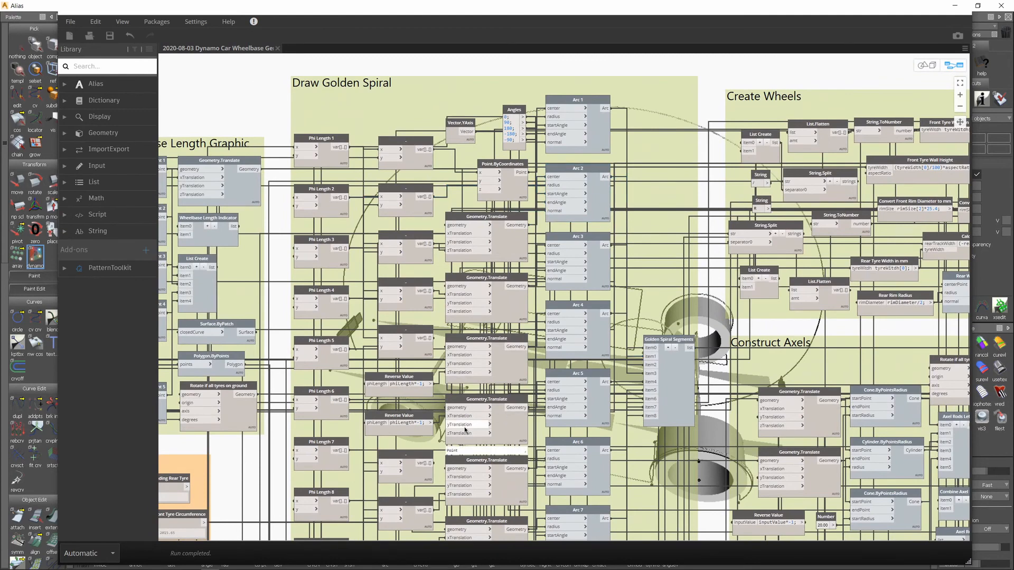
middle_click_drag(335, 426, 651, 281)
middle_click_drag(381, 425, 626, 351)
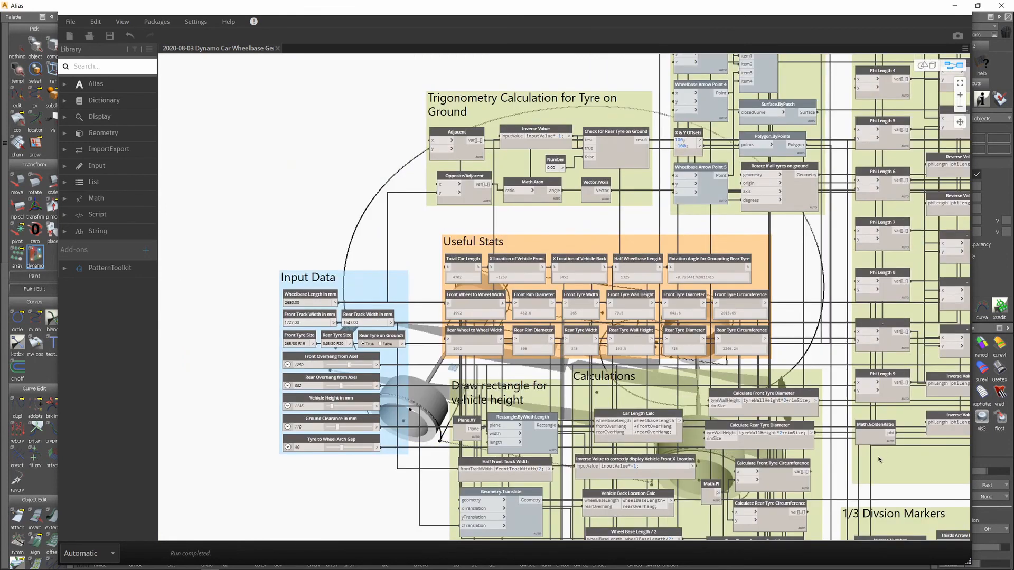
middle_click_drag(375, 346, 520, 305)
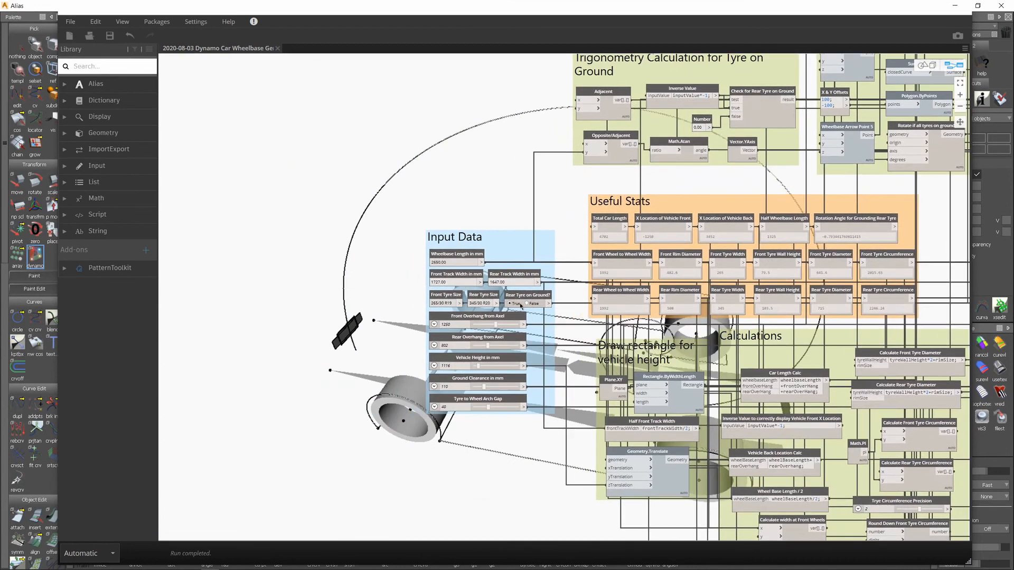
scroll(446, 302, "up", 4)
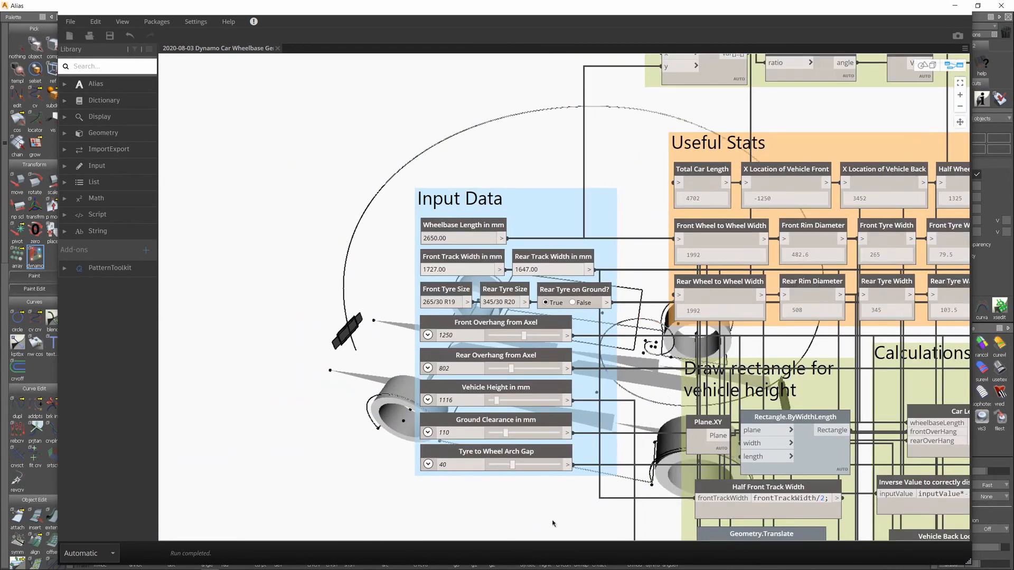
scroll(857, 359, "down", 2)
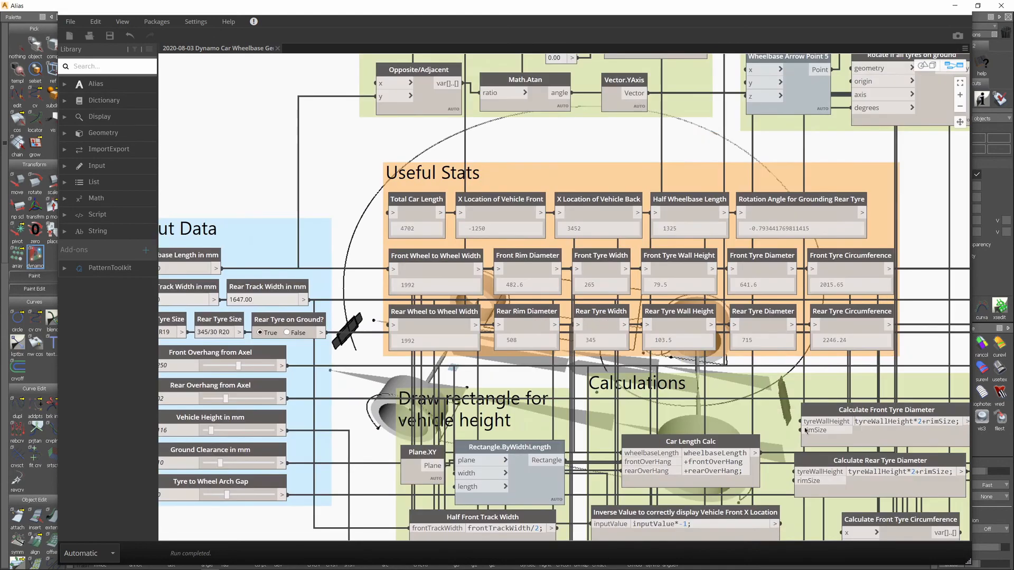
scroll(622, 378, "up", 2)
scroll(622, 378, "down", 4)
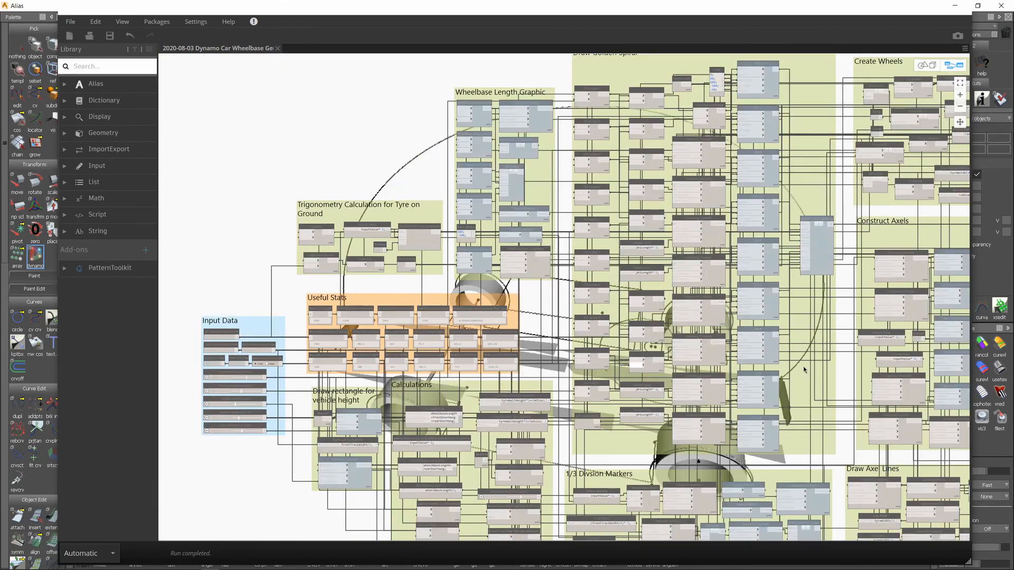
Review the Output Data to Alias group and the Blender import notes in the Additional Geometry for STL Export group.
scroll(420, 276, "up", 2)
middle_click_drag(421, 276, 379, 271)
middle_click_drag(738, 356, 554, 244)
scroll(653, 290, "up", 3)
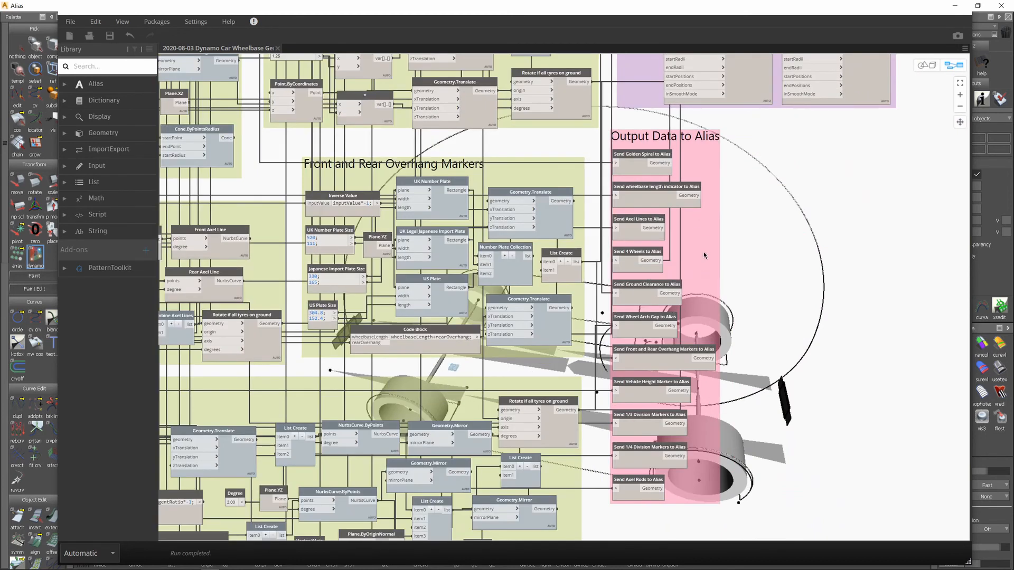
scroll(702, 256, "up", 3)
middle_click_drag(744, 172, 603, 508)
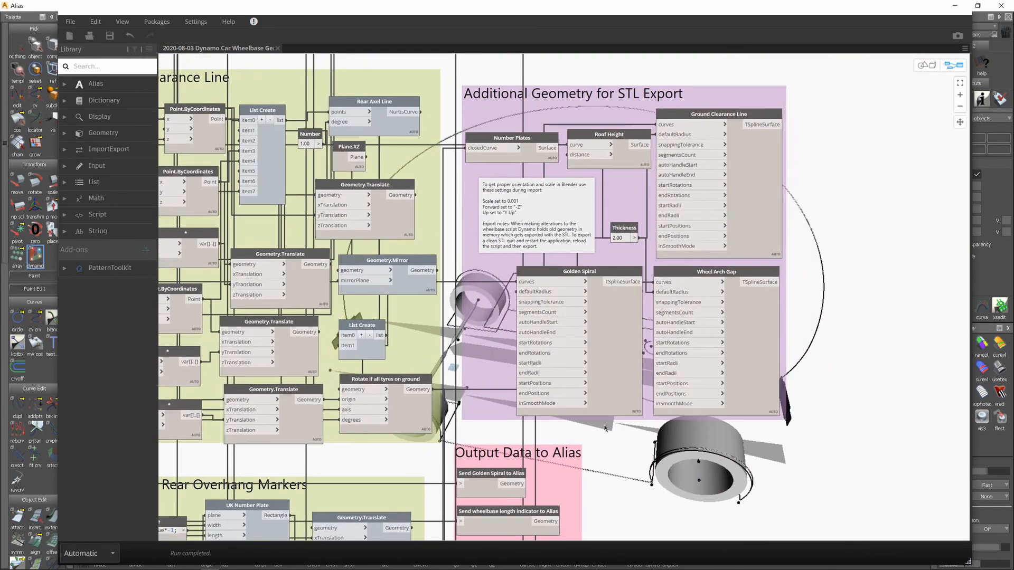
middle_click_drag(614, 290, 607, 320)
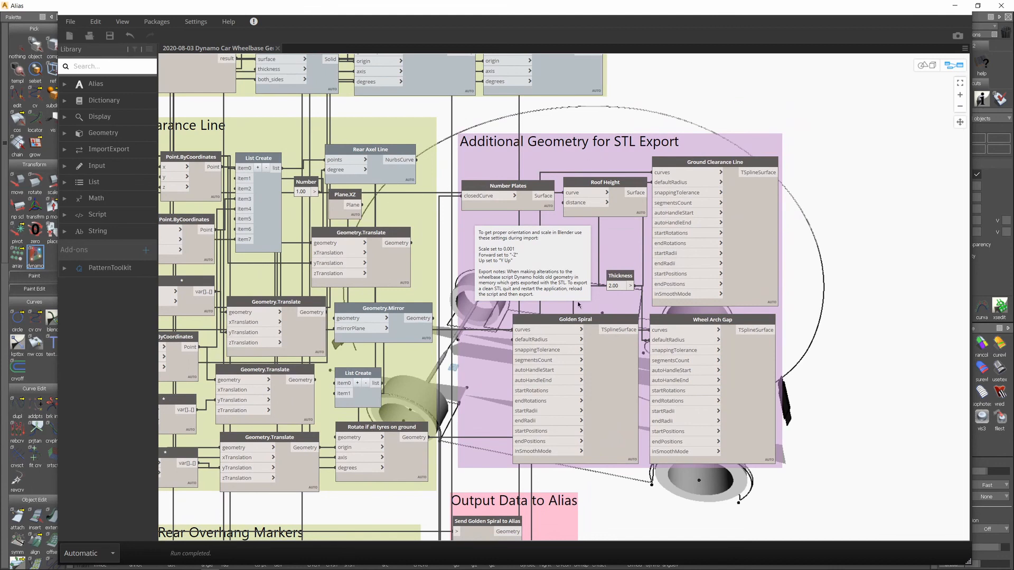
Return to the start of the graph and bring the Input Data and Useful Stats groups into close view.
scroll(557, 294, "down", 5)
middle_click_drag(245, 238, 694, 258)
middle_click_drag(277, 290, 567, 297)
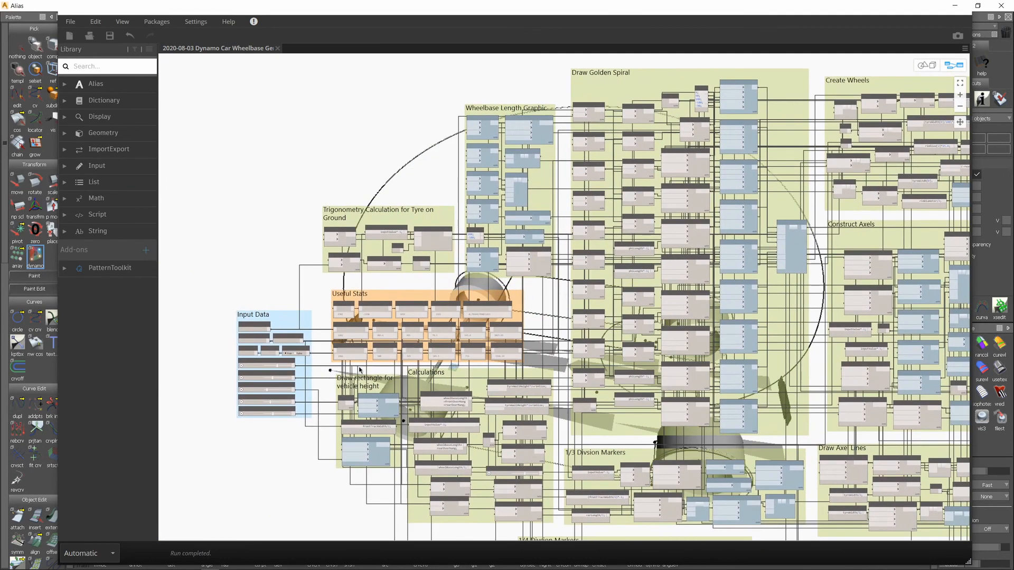
scroll(234, 373, "up", 3)
scroll(235, 371, "up", 3)
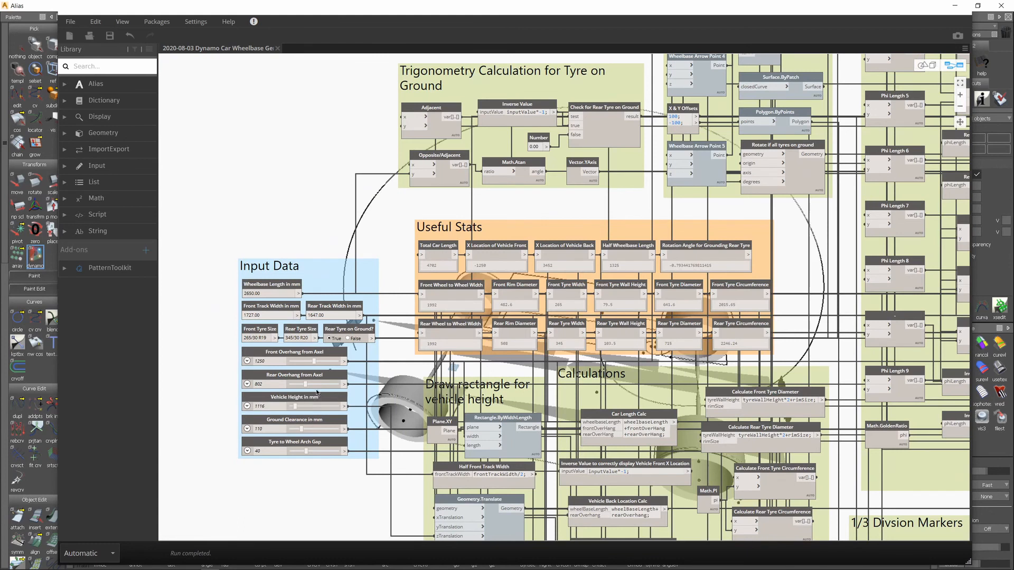
Move the Dynamo window down so the complete wheelbase package in the Alias viewport is uncovered.
left_click_drag(440, 11, 501, 456)
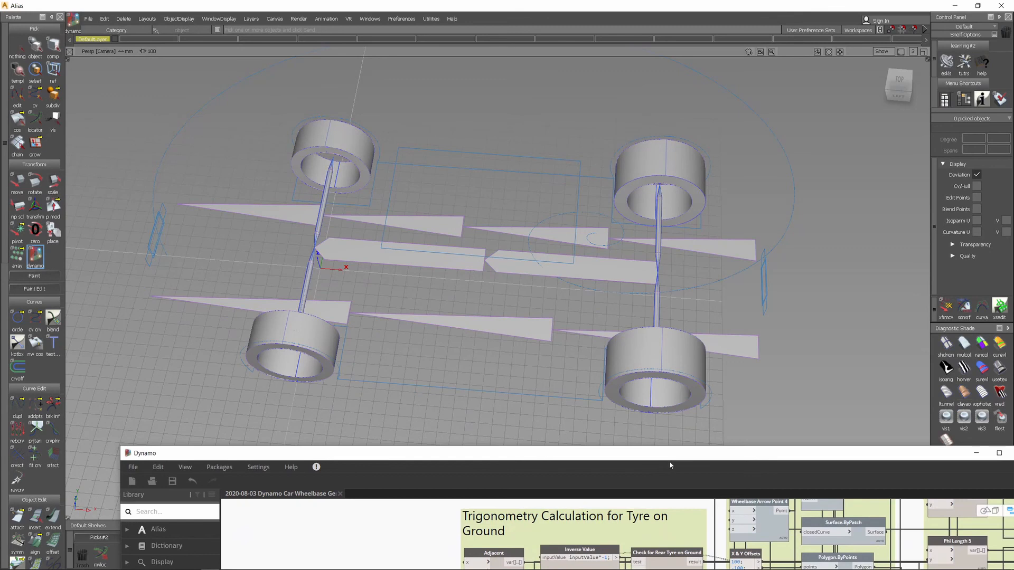
mouse_move(679, 460)
left_mouse_down()
mouse_move(650, 72)
mouse_move(683, 343)
mouse_move(678, 441)
left_mouse_up()
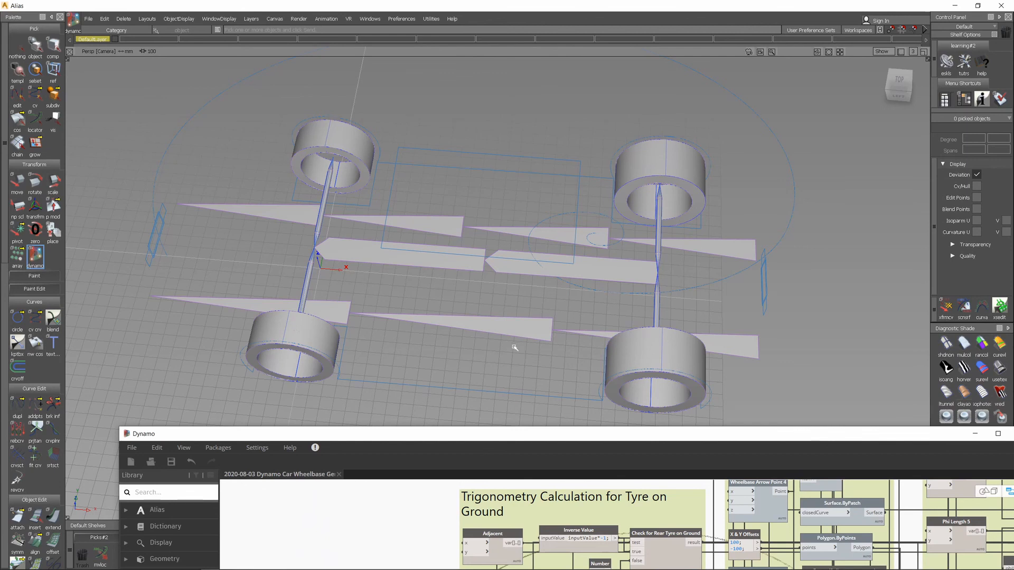
left_click_drag(519, 438, 479, 424)
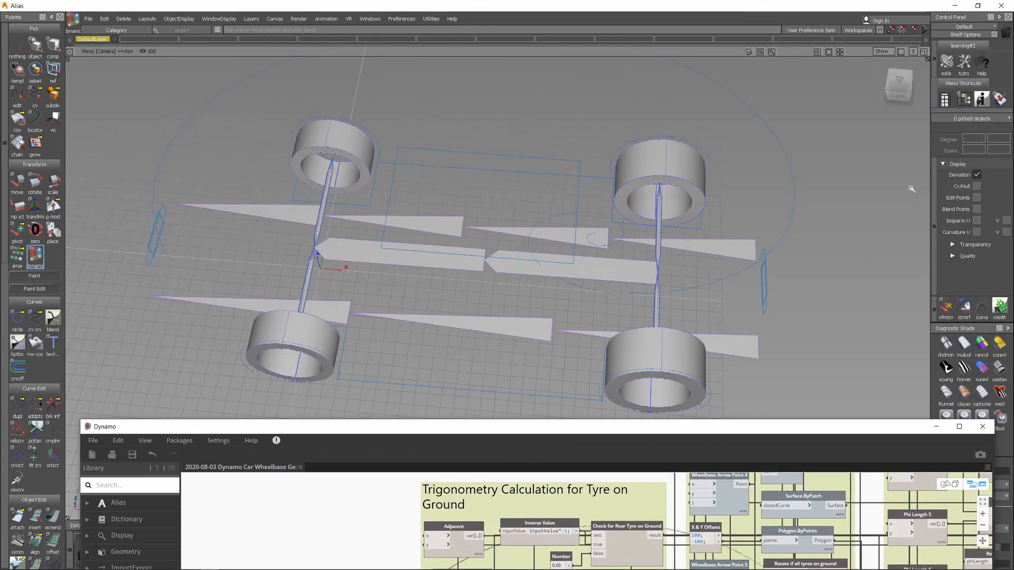
Bring the Alias window in front of Dynamo and orbit the wheelbase package to view it from a lower side angle.
left_click(896, 87)
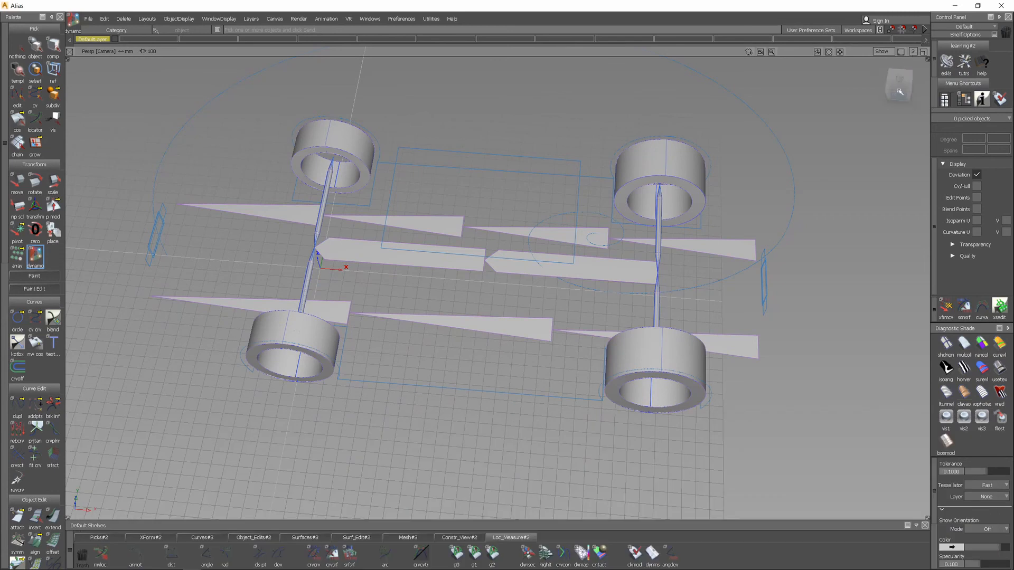
left_click_drag(899, 94, 897, 89)
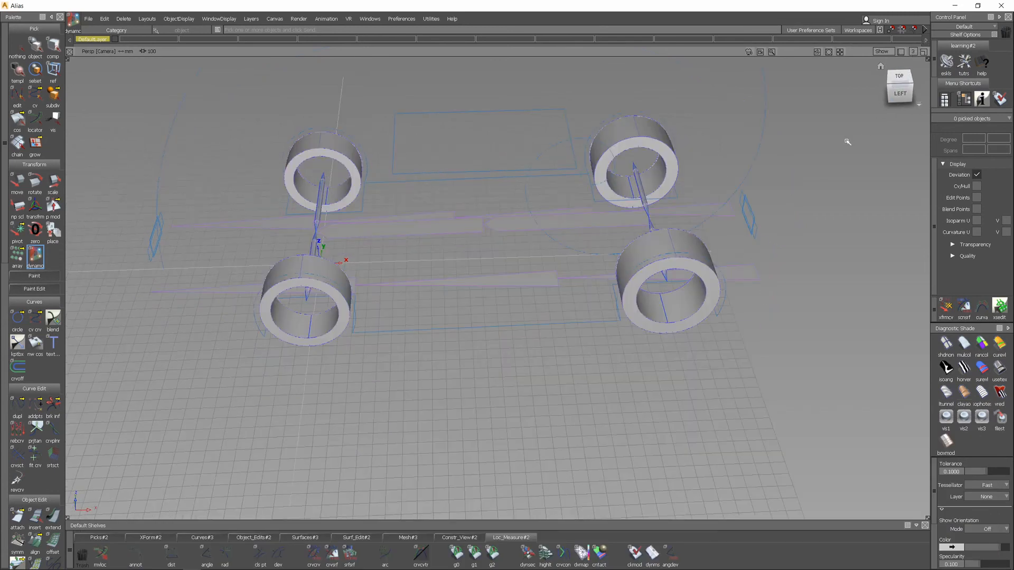